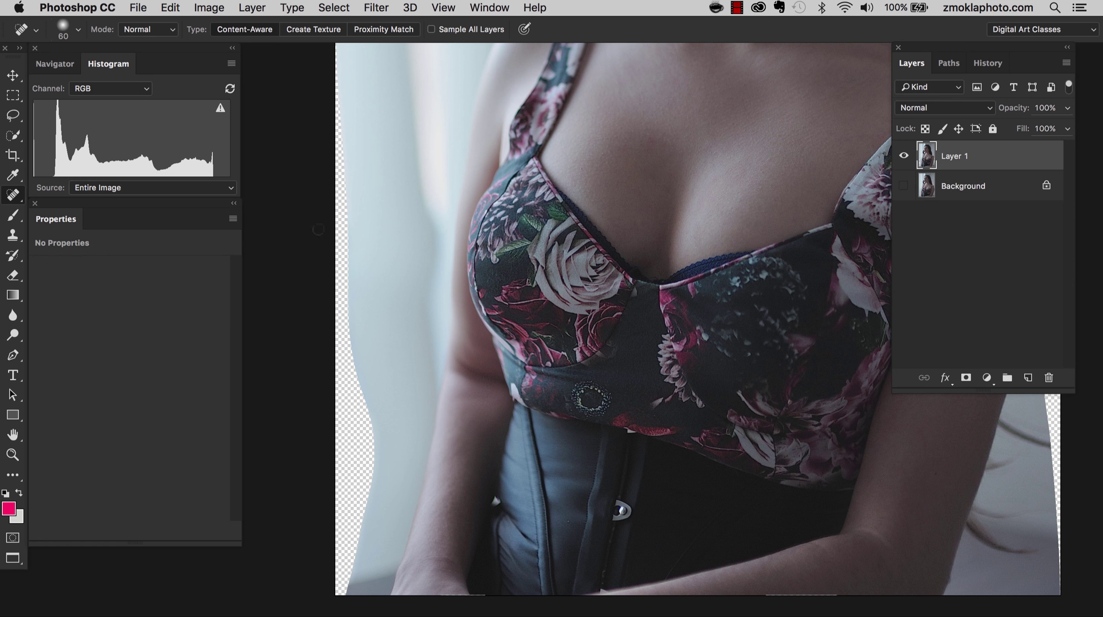
Clone the pale wall over the upper part of the transparent gap along the image's left edge with a 175 px Clone Stamp.
{"action": "left_click", "coordinate": [13, 239]}
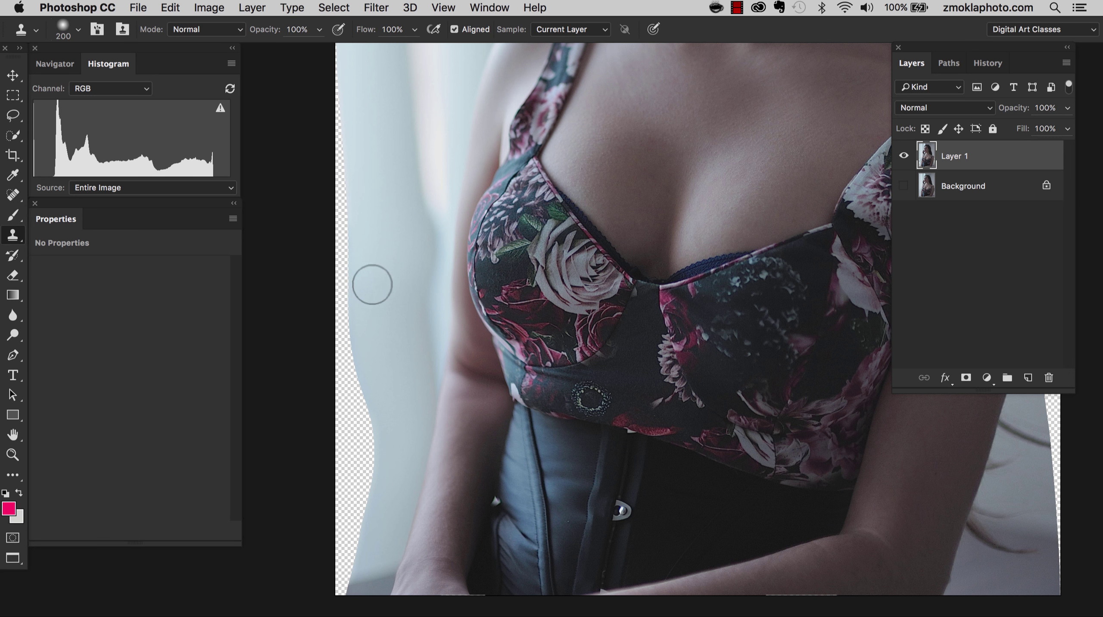
{"action": "key", "text": "bracketleft"}
{"action": "left_click_drag", "start_coordinate": [361, 278], "coordinate": [345, 254]}
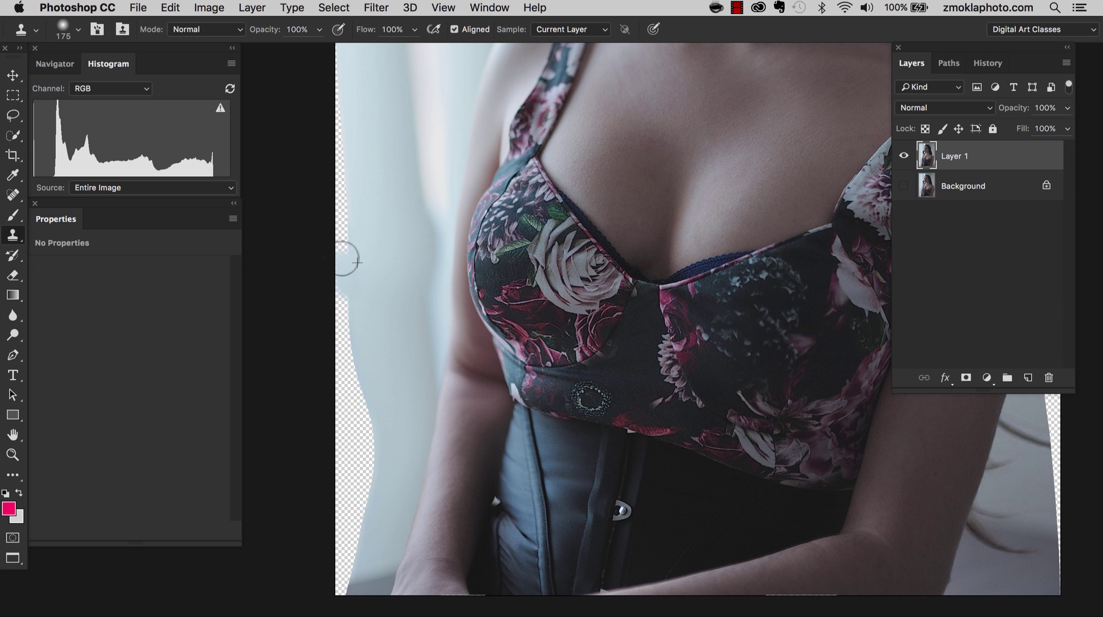
{"action": "mouse_move", "coordinate": [341, 208]}
{"action": "left_mouse_down"}
{"action": "mouse_move", "coordinate": [342, 240]}
{"action": "mouse_move", "coordinate": [344, 82]}
{"action": "mouse_move", "coordinate": [335, 233]}
{"action": "left_mouse_up"}
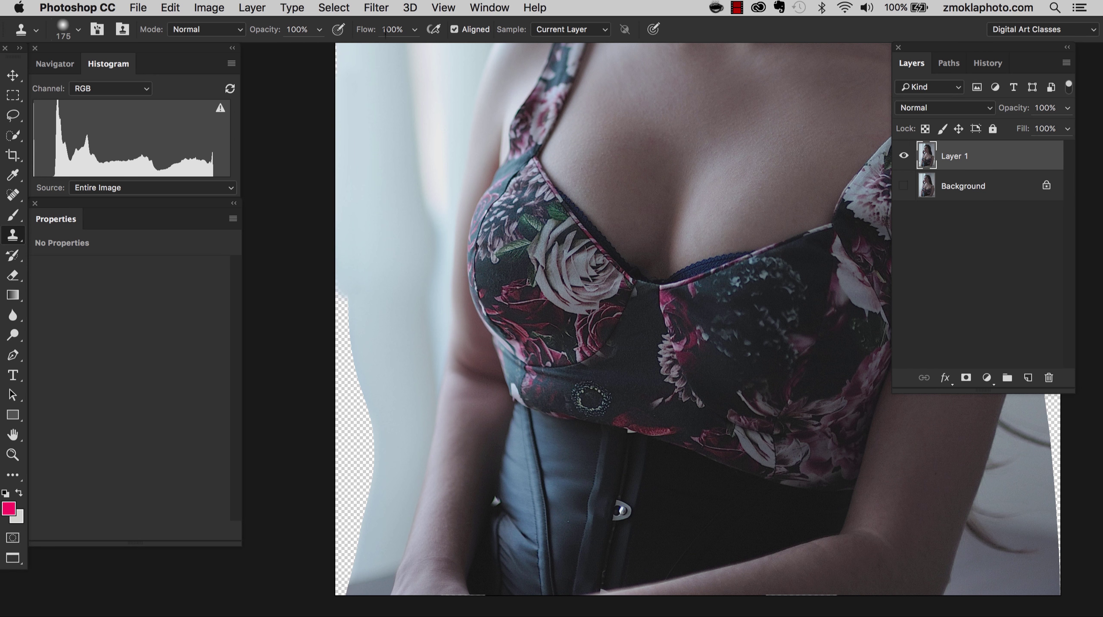
Clone the pale wall over the remaining transparent gap on the image's left edge, down to the lower corner.
{"action": "left_click_drag", "start_coordinate": [387, 225], "coordinate": [387, 312]}
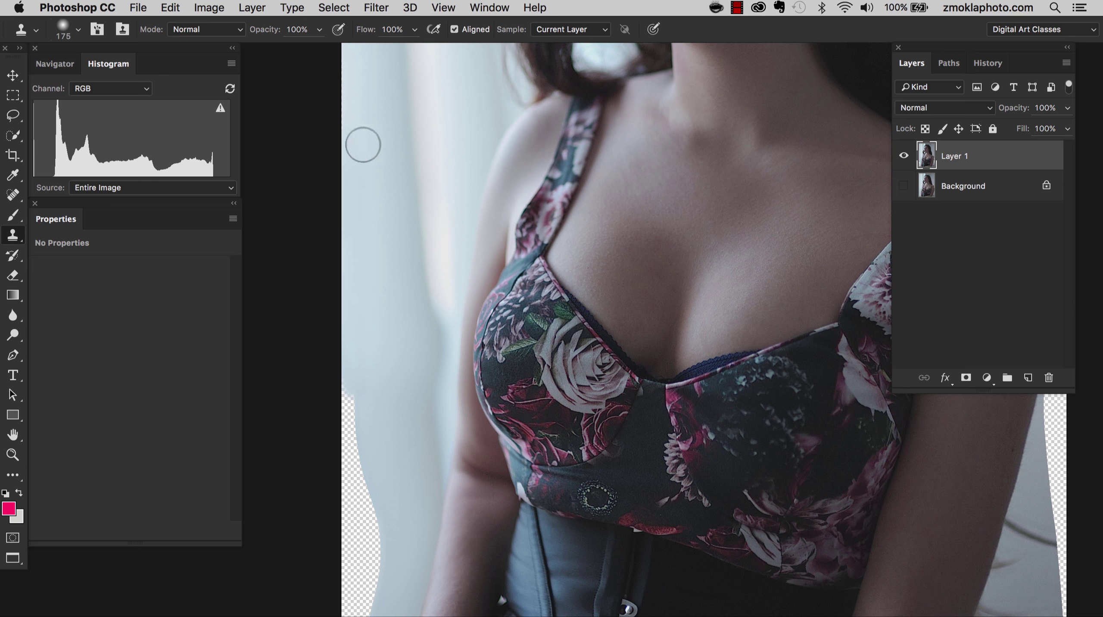
{"action": "left_click_drag", "start_coordinate": [362, 143], "coordinate": [358, 247]}
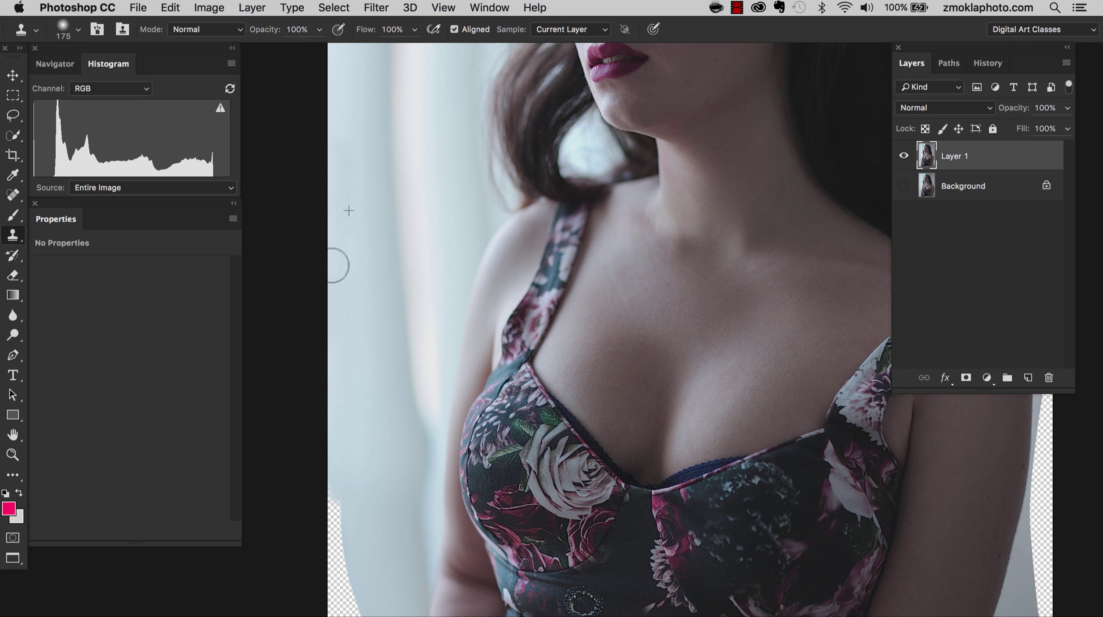
{"action": "left_click_drag", "start_coordinate": [354, 420], "coordinate": [364, 183]}
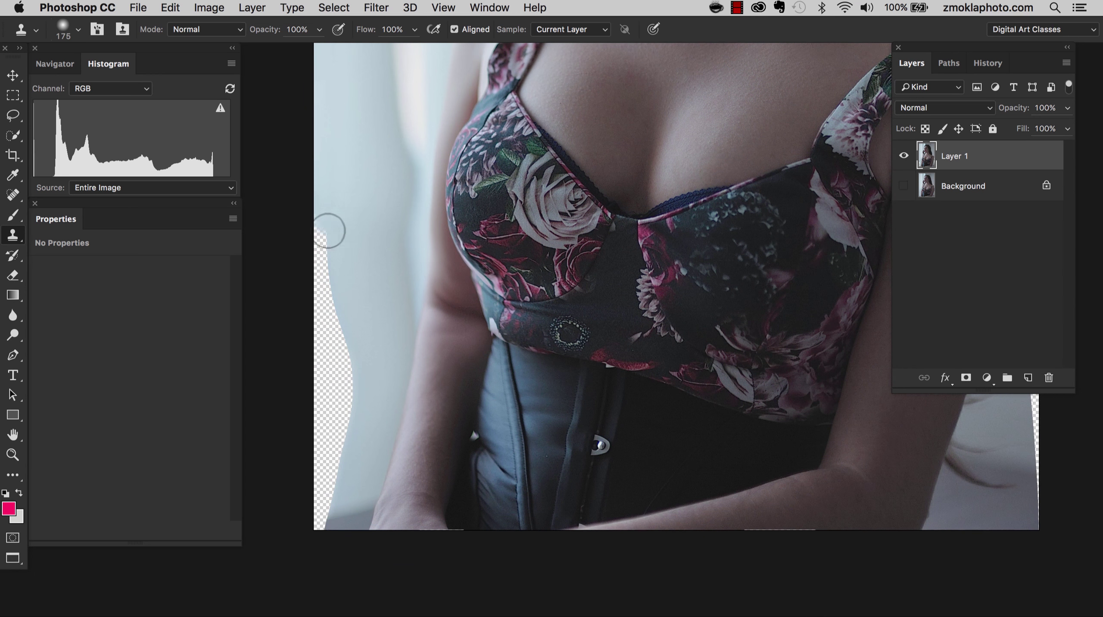
{"action": "mouse_move", "coordinate": [320, 239]}
{"action": "left_mouse_down"}
{"action": "mouse_move", "coordinate": [341, 302]}
{"action": "mouse_move", "coordinate": [331, 293]}
{"action": "mouse_move", "coordinate": [361, 360]}
{"action": "mouse_move", "coordinate": [343, 358]}
{"action": "mouse_move", "coordinate": [352, 355]}
{"action": "mouse_move", "coordinate": [343, 400]}
{"action": "mouse_move", "coordinate": [334, 336]}
{"action": "mouse_move", "coordinate": [329, 349]}
{"action": "mouse_move", "coordinate": [316, 325]}
{"action": "mouse_move", "coordinate": [327, 270]}
{"action": "mouse_move", "coordinate": [317, 300]}
{"action": "left_mouse_up"}
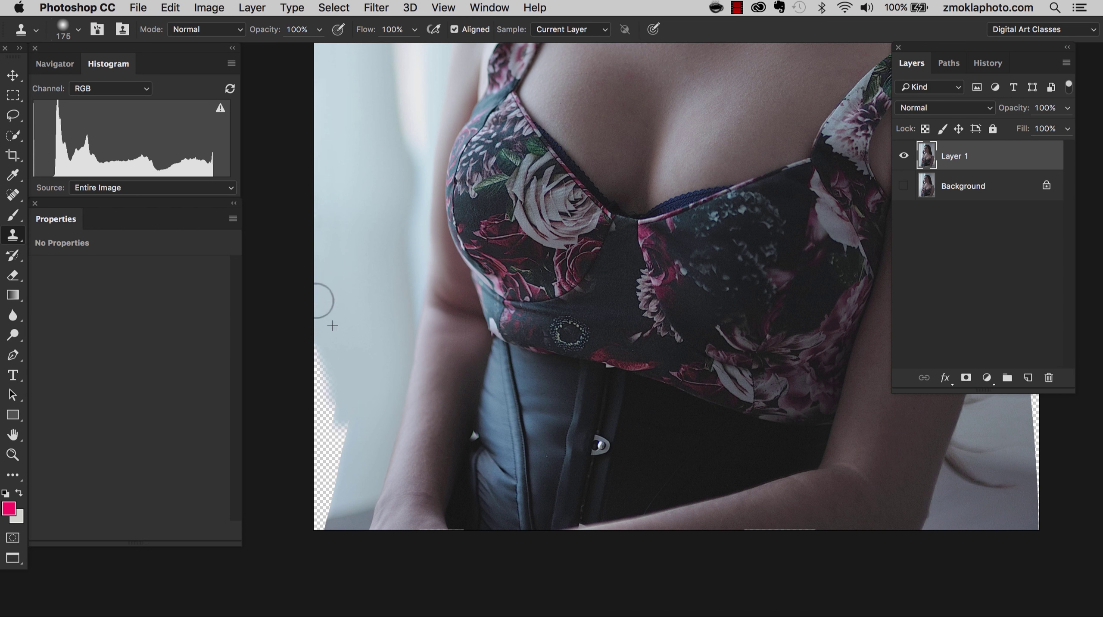
{"action": "mouse_move", "coordinate": [325, 345]}
{"action": "left_mouse_down"}
{"action": "mouse_move", "coordinate": [338, 421]}
{"action": "mouse_move", "coordinate": [358, 431]}
{"action": "mouse_move", "coordinate": [335, 479]}
{"action": "mouse_move", "coordinate": [350, 463]}
{"action": "mouse_move", "coordinate": [334, 390]}
{"action": "mouse_move", "coordinate": [343, 312]}
{"action": "mouse_move", "coordinate": [316, 402]}
{"action": "mouse_move", "coordinate": [325, 465]}
{"action": "left_mouse_up"}
{"action": "scroll", "coordinate": [342, 310], "scroll_direction": "down", "scroll_amount": 2}
{"action": "left_click", "coordinate": [343, 338], "text": "alt"}
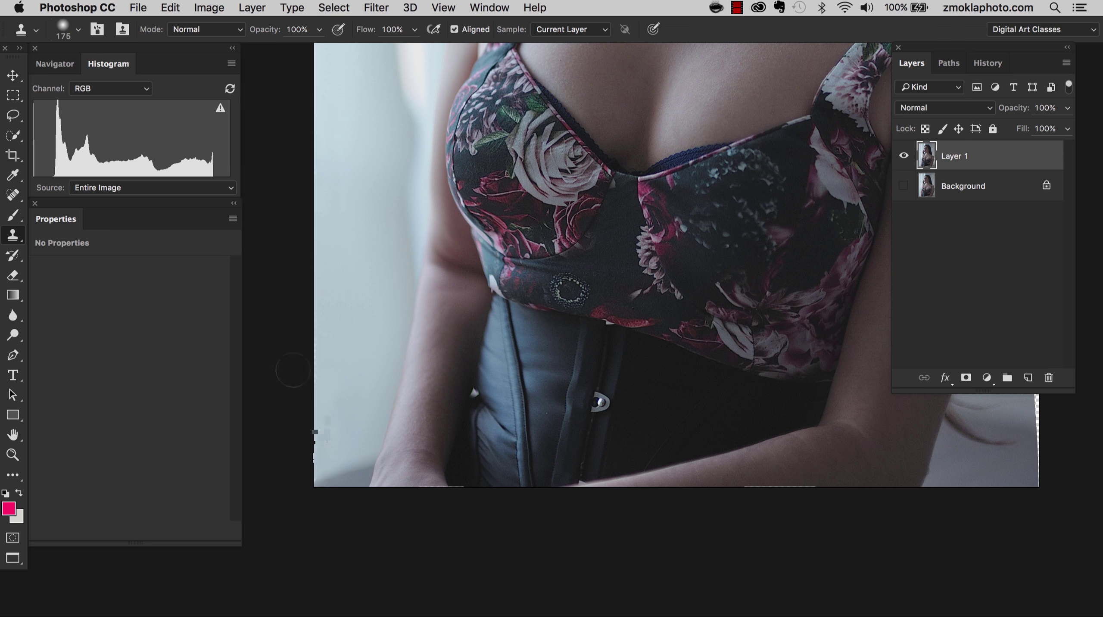
Clone over the thin transparent sliver along the image's bottom edge below the forearm with a 125 px brush.
{"action": "scroll", "coordinate": [363, 240], "scroll_direction": "up", "scroll_amount": 3}
{"action": "scroll", "coordinate": [362, 240], "scroll_direction": "right", "scroll_amount": 1}
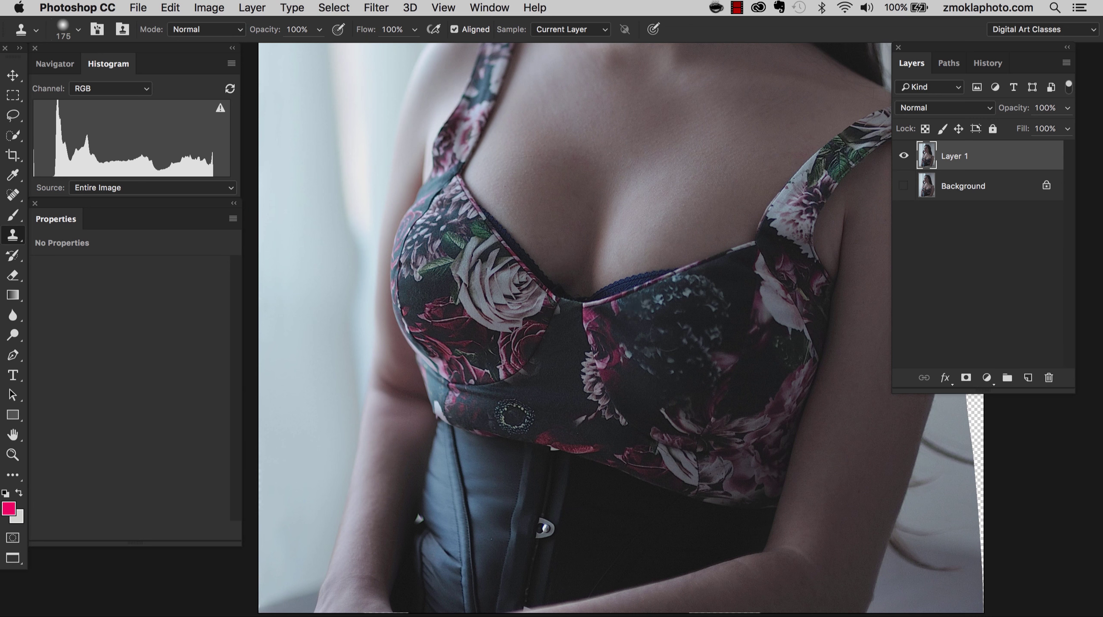
{"action": "scroll", "coordinate": [579, 321], "scroll_direction": "down", "scroll_amount": 2}
{"action": "scroll", "coordinate": [579, 320], "scroll_direction": "right", "scroll_amount": 5}
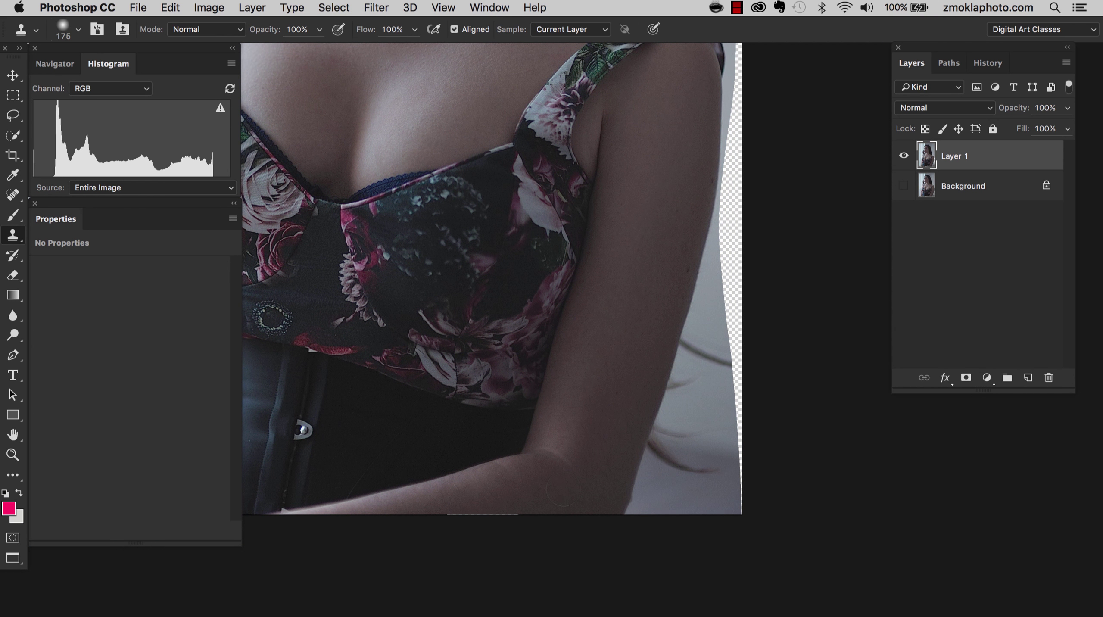
{"action": "scroll", "coordinate": [563, 487], "scroll_direction": "up", "scroll_amount": 3}
{"action": "scroll", "coordinate": [526, 447], "scroll_direction": "down", "scroll_amount": 3}
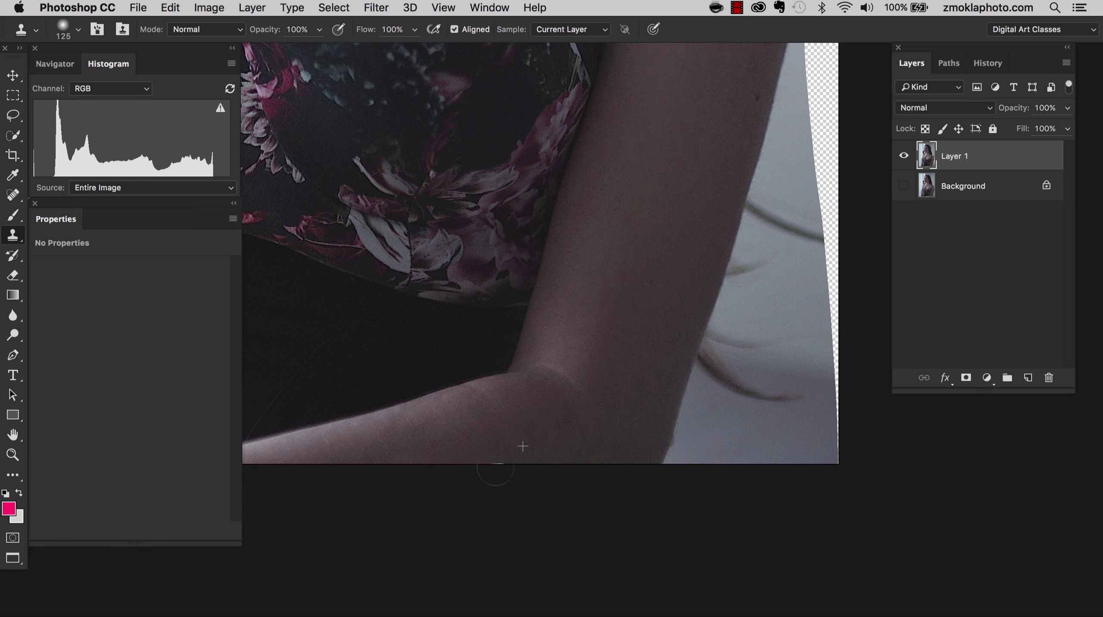
Clone background over the transparent gap on the image's right edge beside the elbow, extending the loose hair strand to the border.
{"action": "scroll", "coordinate": [500, 488], "scroll_direction": "right", "scroll_amount": 6}
{"action": "scroll", "coordinate": [500, 488], "scroll_direction": "up", "scroll_amount": 4}
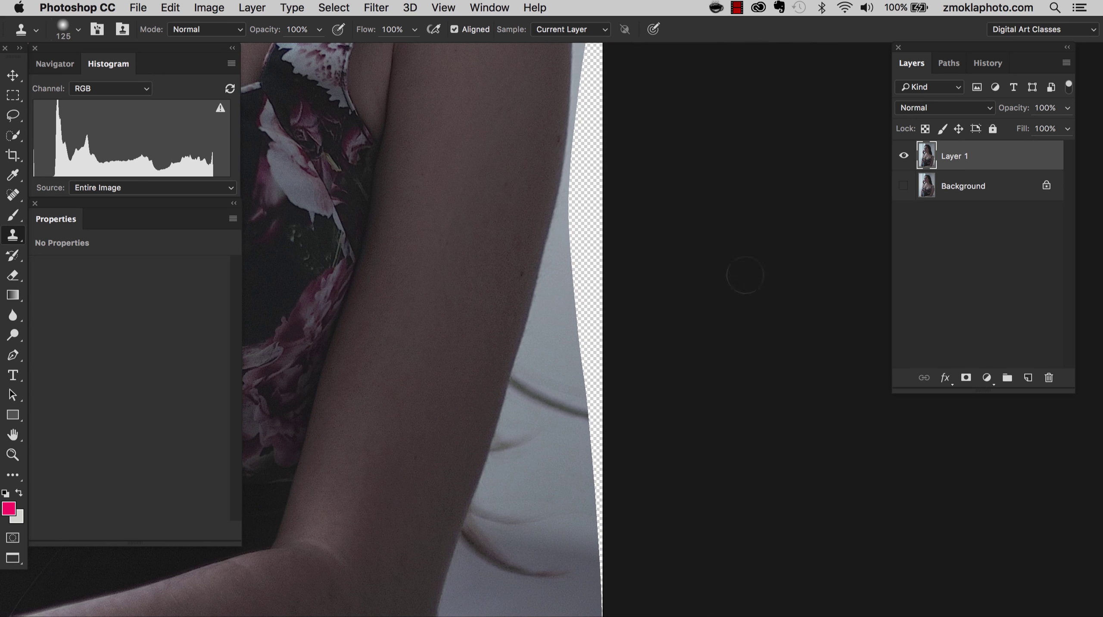
{"action": "scroll", "coordinate": [692, 392], "scroll_direction": "down", "scroll_amount": 3}
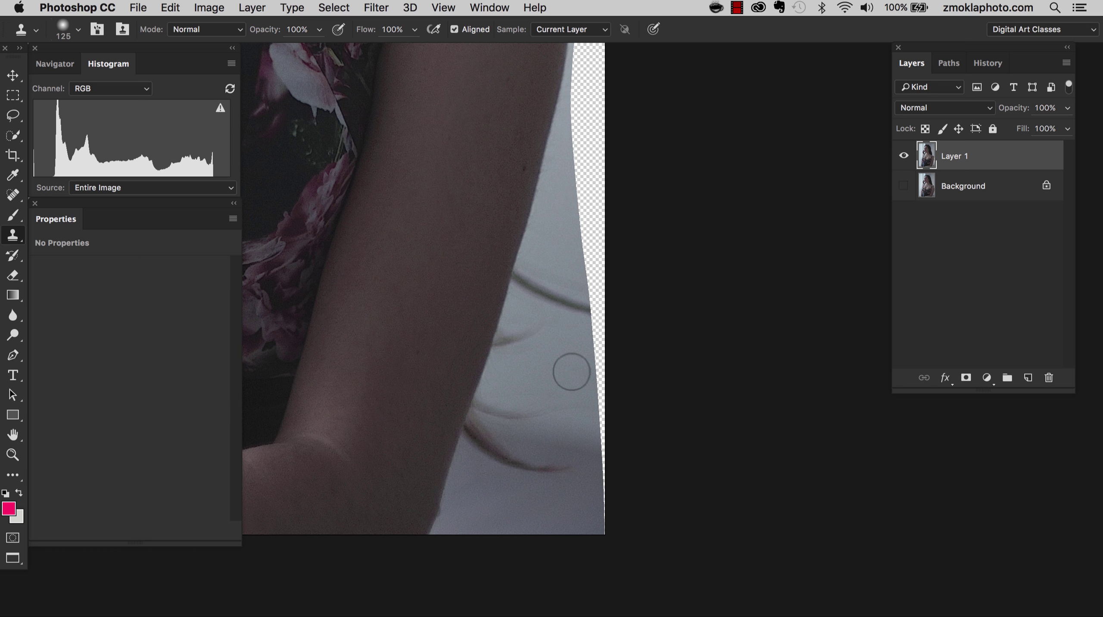
{"action": "mouse_move", "coordinate": [572, 371]}
{"action": "left_mouse_down"}
{"action": "mouse_move", "coordinate": [596, 425]}
{"action": "mouse_move", "coordinate": [597, 344]}
{"action": "mouse_move", "coordinate": [590, 436]}
{"action": "left_mouse_up"}
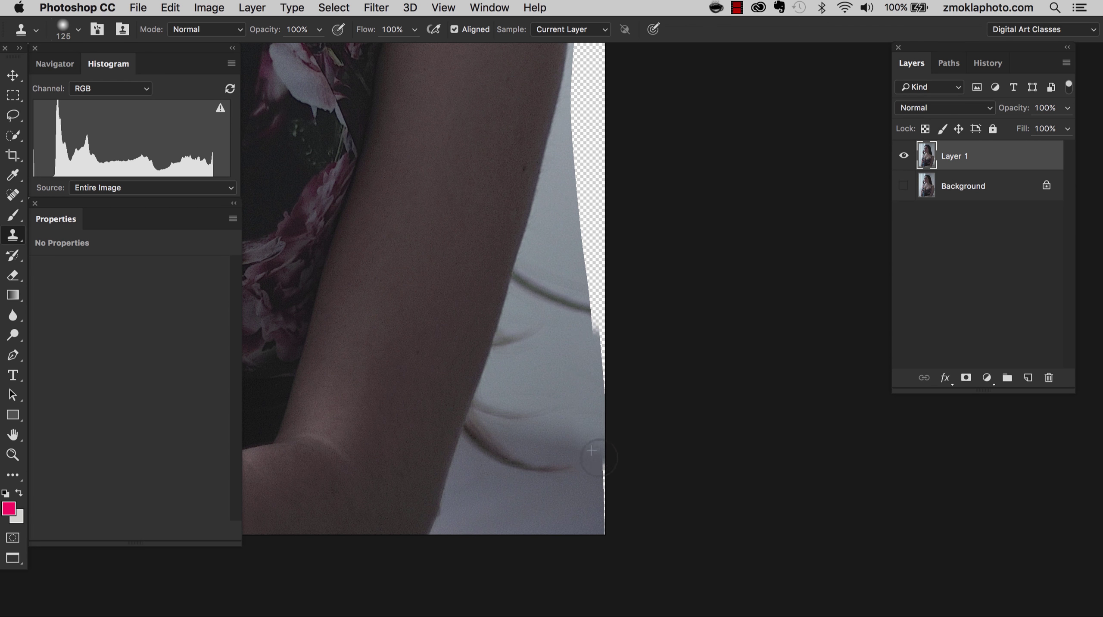
{"action": "mouse_move", "coordinate": [603, 393]}
{"action": "left_mouse_down"}
{"action": "mouse_move", "coordinate": [581, 358]}
{"action": "mouse_move", "coordinate": [593, 311]}
{"action": "mouse_move", "coordinate": [590, 363]}
{"action": "left_mouse_up"}
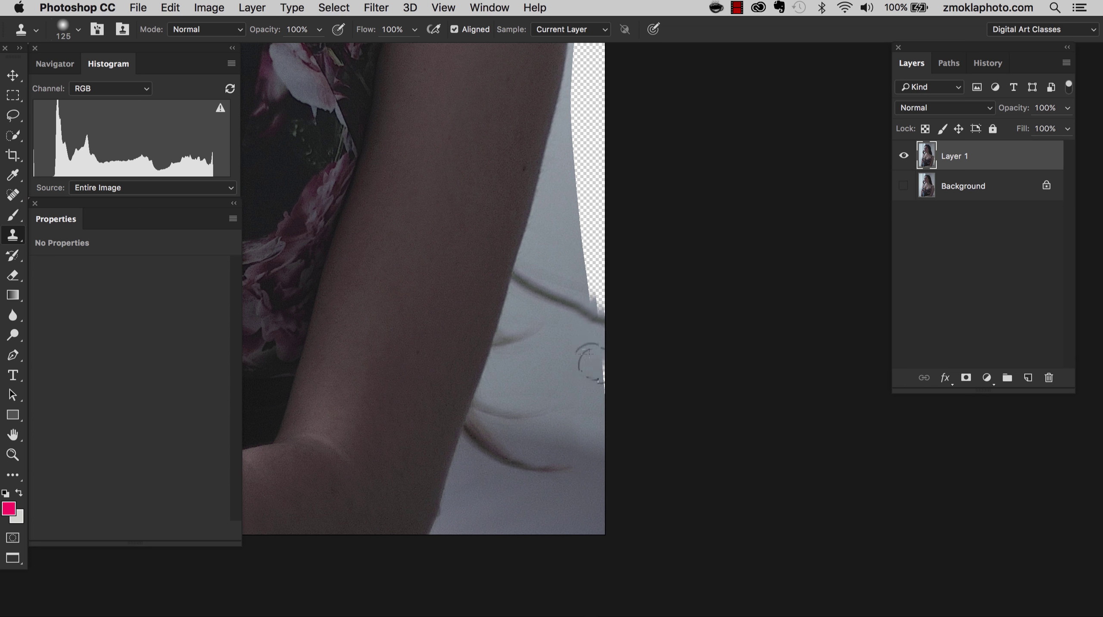
Clone plain wall over the part of the right-edge gap just above the loose hair strand.
{"action": "mouse_move", "coordinate": [602, 278]}
{"action": "left_mouse_down"}
{"action": "mouse_move", "coordinate": [595, 302]}
{"action": "mouse_move", "coordinate": [576, 246]}
{"action": "mouse_move", "coordinate": [587, 301]}
{"action": "left_mouse_up"}
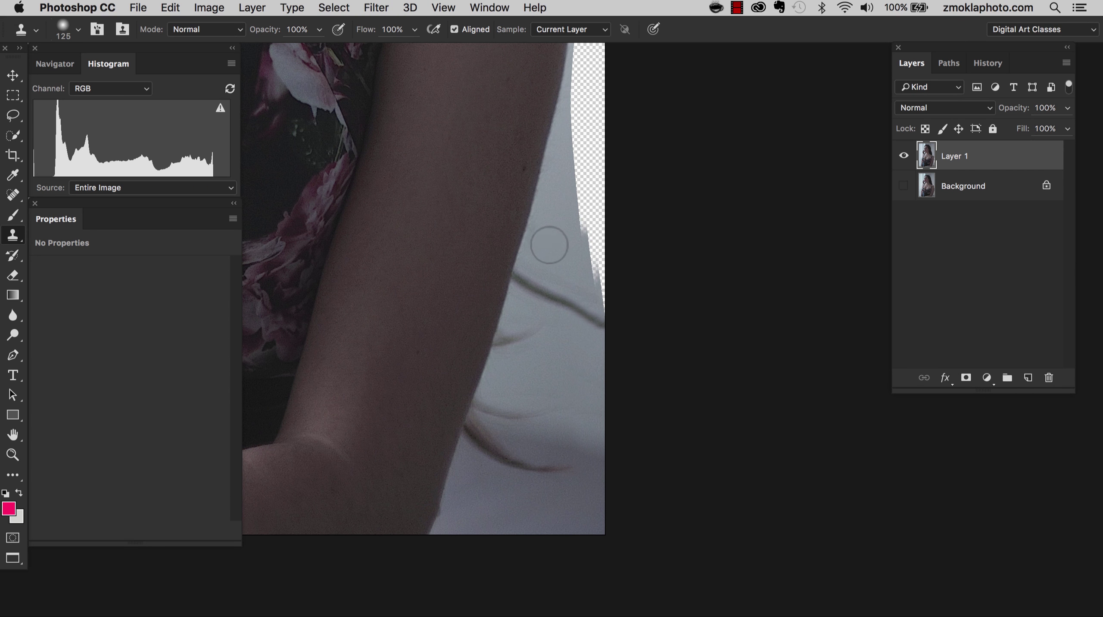
{"action": "mouse_move", "coordinate": [568, 245]}
{"action": "left_mouse_down"}
{"action": "mouse_move", "coordinate": [581, 247]}
{"action": "mouse_move", "coordinate": [551, 229]}
{"action": "mouse_move", "coordinate": [584, 247]}
{"action": "mouse_move", "coordinate": [557, 254]}
{"action": "mouse_move", "coordinate": [586, 267]}
{"action": "mouse_move", "coordinate": [587, 285]}
{"action": "left_mouse_up"}
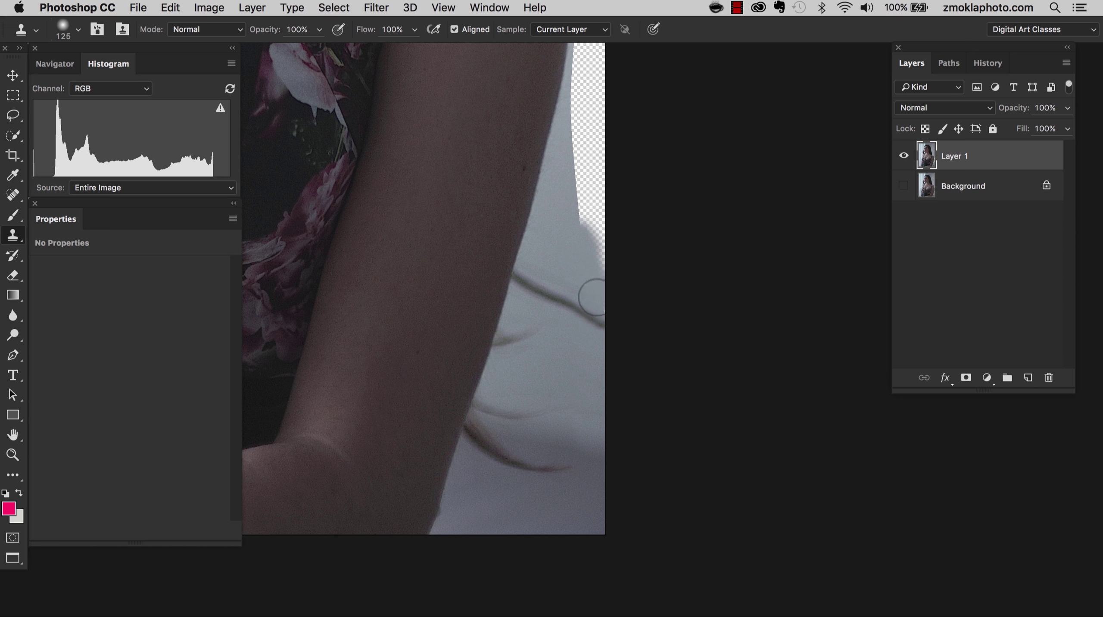
{"action": "left_click", "coordinate": [568, 260], "text": "alt"}
{"action": "mouse_move", "coordinate": [590, 247]}
{"action": "left_mouse_down"}
{"action": "mouse_move", "coordinate": [603, 217]}
{"action": "mouse_move", "coordinate": [583, 238]}
{"action": "mouse_move", "coordinate": [576, 222]}
{"action": "mouse_move", "coordinate": [573, 201]}
{"action": "mouse_move", "coordinate": [601, 211]}
{"action": "mouse_move", "coordinate": [587, 207]}
{"action": "mouse_move", "coordinate": [593, 187]}
{"action": "mouse_move", "coordinate": [573, 212]}
{"action": "mouse_move", "coordinate": [583, 167]}
{"action": "mouse_move", "coordinate": [598, 188]}
{"action": "left_mouse_up"}
Clone the wall upward into the transparent gap beside the upper arm with a 90 px brush, resampling nearby wall between strokes.
{"action": "left_click_drag", "start_coordinate": [676, 208], "coordinate": [672, 403]}
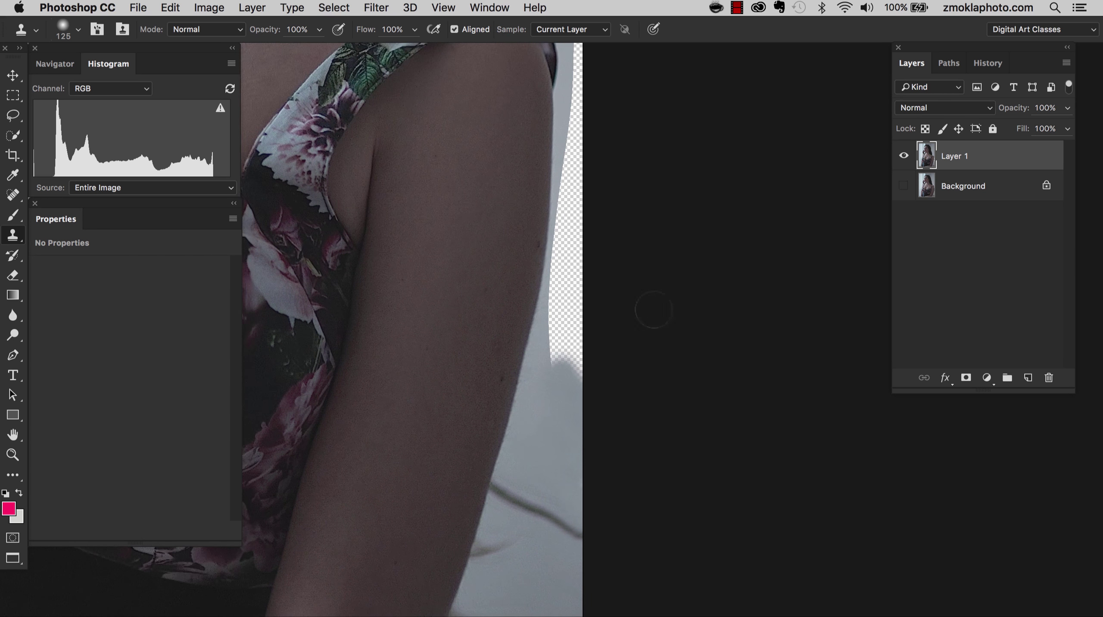
{"action": "left_click", "coordinate": [562, 380], "text": "super"}
{"action": "left_click_drag", "start_coordinate": [557, 374], "coordinate": [581, 375]}
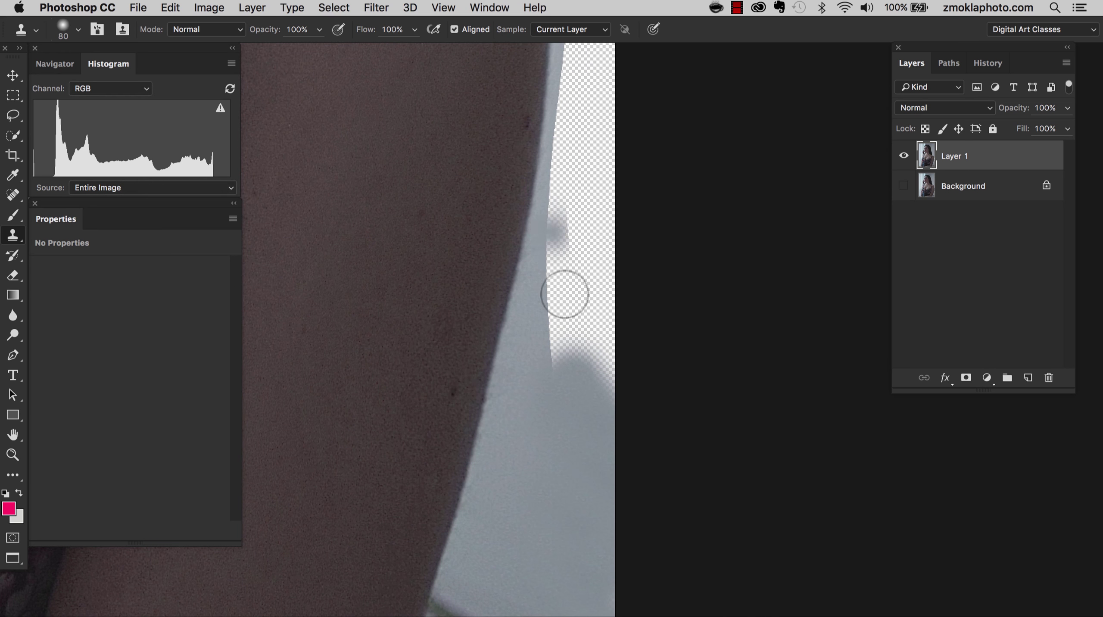
{"action": "key", "text": "bracketright"}
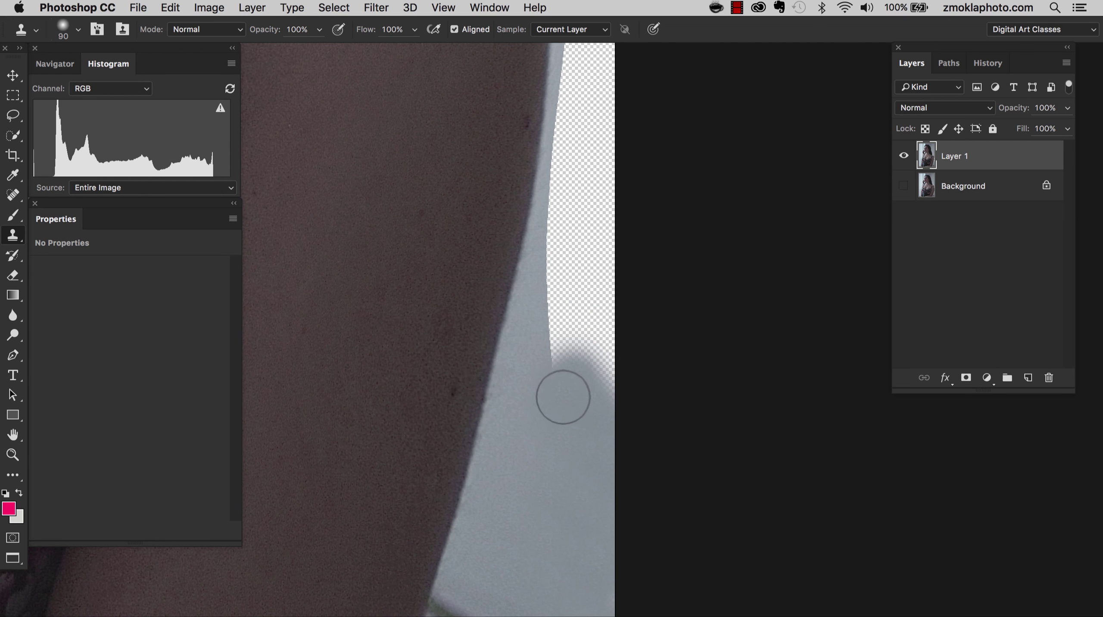
{"action": "left_click", "coordinate": [542, 444], "text": "alt"}
{"action": "left_click_drag", "start_coordinate": [547, 389], "coordinate": [562, 329]}
{"action": "left_click", "coordinate": [557, 414], "text": "alt"}
{"action": "mouse_move", "coordinate": [596, 391]}
{"action": "left_mouse_down"}
{"action": "mouse_move", "coordinate": [608, 354]}
{"action": "mouse_move", "coordinate": [586, 325]}
{"action": "mouse_move", "coordinate": [568, 383]}
{"action": "mouse_move", "coordinate": [574, 297]}
{"action": "mouse_move", "coordinate": [554, 325]}
{"action": "mouse_move", "coordinate": [547, 311]}
{"action": "mouse_move", "coordinate": [548, 275]}
{"action": "mouse_move", "coordinate": [603, 326]}
{"action": "mouse_move", "coordinate": [593, 271]}
{"action": "mouse_move", "coordinate": [586, 284]}
{"action": "mouse_move", "coordinate": [553, 271]}
{"action": "mouse_move", "coordinate": [560, 256]}
{"action": "mouse_move", "coordinate": [594, 266]}
{"action": "mouse_move", "coordinate": [595, 301]}
{"action": "mouse_move", "coordinate": [586, 242]}
{"action": "left_mouse_up"}
{"action": "left_click", "coordinate": [568, 374], "text": "alt"}
{"action": "mouse_move", "coordinate": [562, 208]}
{"action": "left_mouse_down"}
{"action": "mouse_move", "coordinate": [579, 214]}
{"action": "mouse_move", "coordinate": [561, 227]}
{"action": "mouse_move", "coordinate": [556, 255]}
{"action": "mouse_move", "coordinate": [590, 230]}
{"action": "mouse_move", "coordinate": [591, 193]}
{"action": "left_mouse_up"}
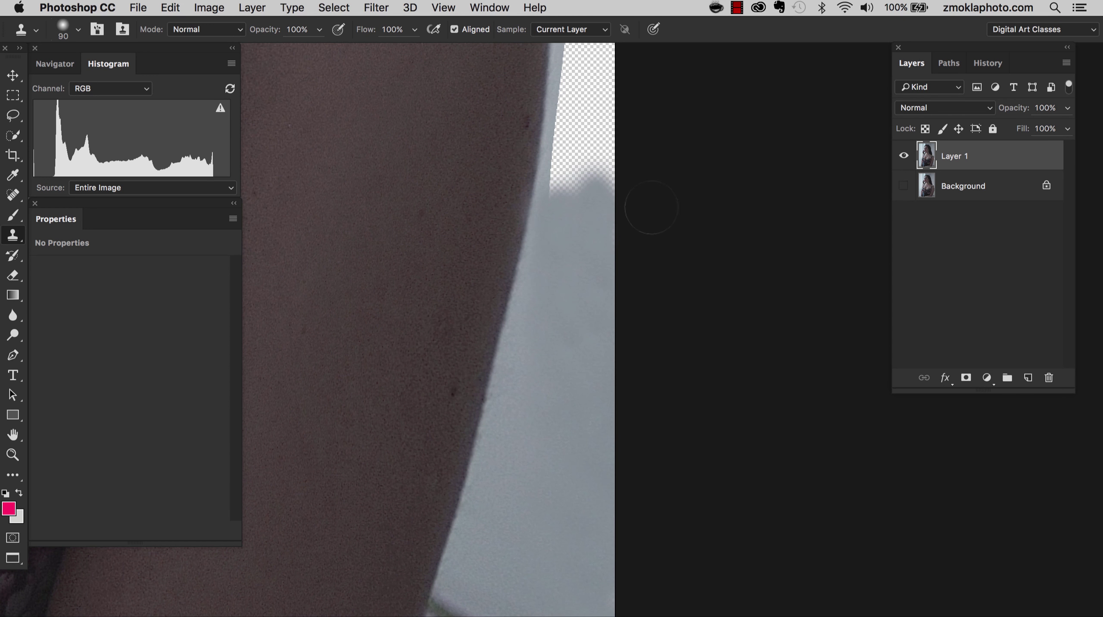
Clone the wall over the narrow transparent strip on the right edge above and beside the shoulder with an 80 px brush.
{"action": "mouse_move", "coordinate": [653, 246]}
{"action": "left_mouse_down"}
{"action": "mouse_move", "coordinate": [635, 376]}
{"action": "mouse_move", "coordinate": [649, 333]}
{"action": "left_mouse_up"}
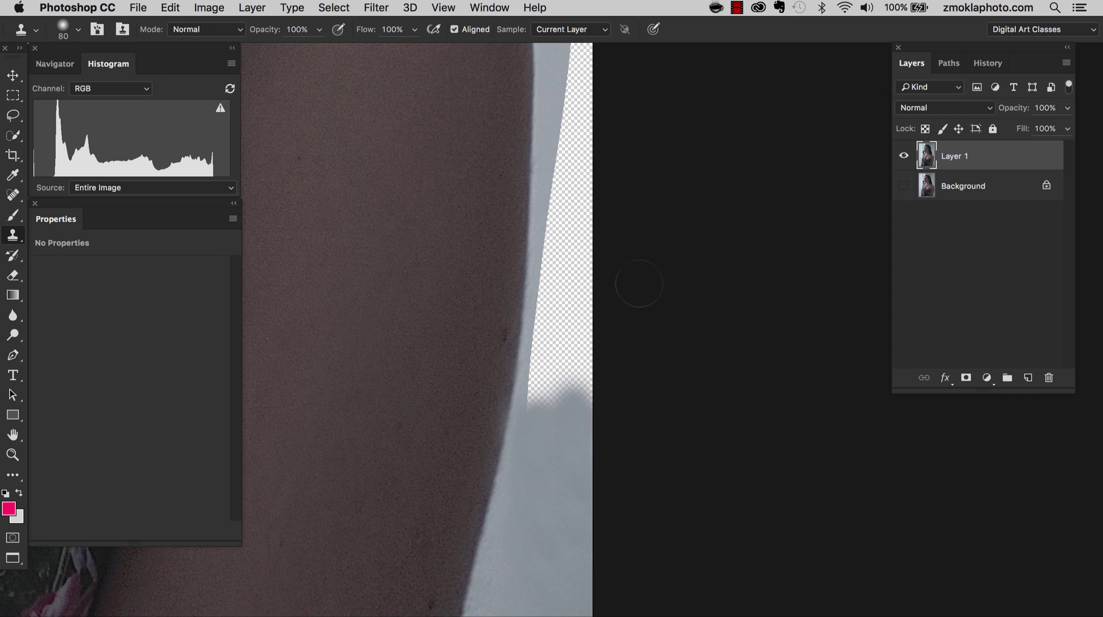
{"action": "left_click_drag", "start_coordinate": [661, 222], "coordinate": [636, 425]}
{"action": "scroll", "coordinate": [635, 424], "scroll_direction": "up", "scroll_amount": 10}
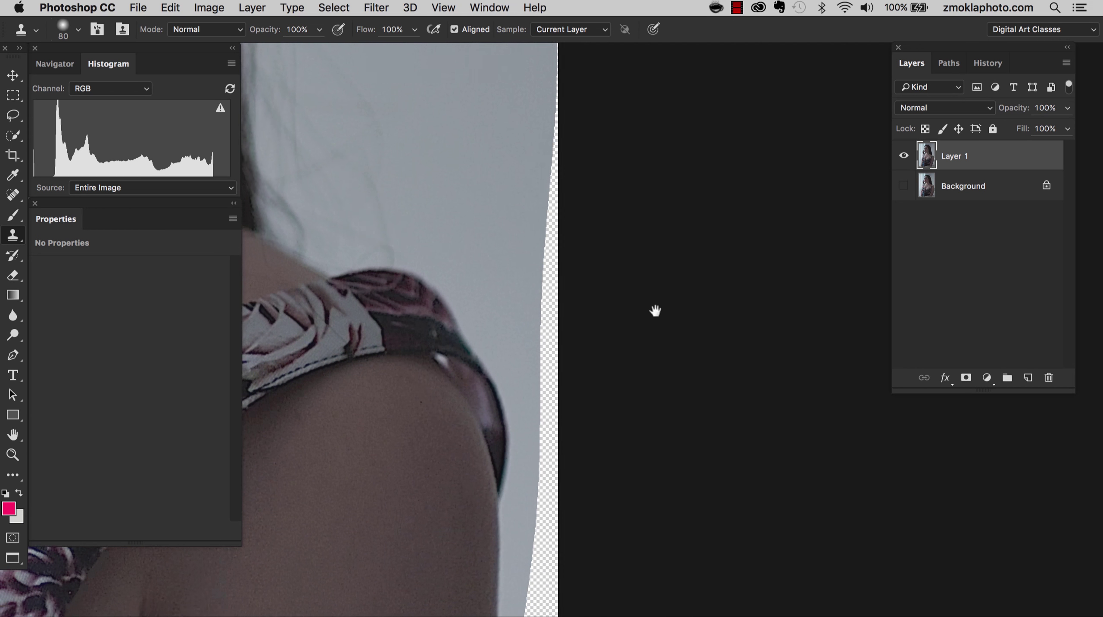
{"action": "left_click", "coordinate": [506, 93], "text": "alt"}
{"action": "left_click_drag", "start_coordinate": [541, 111], "coordinate": [547, 287]}
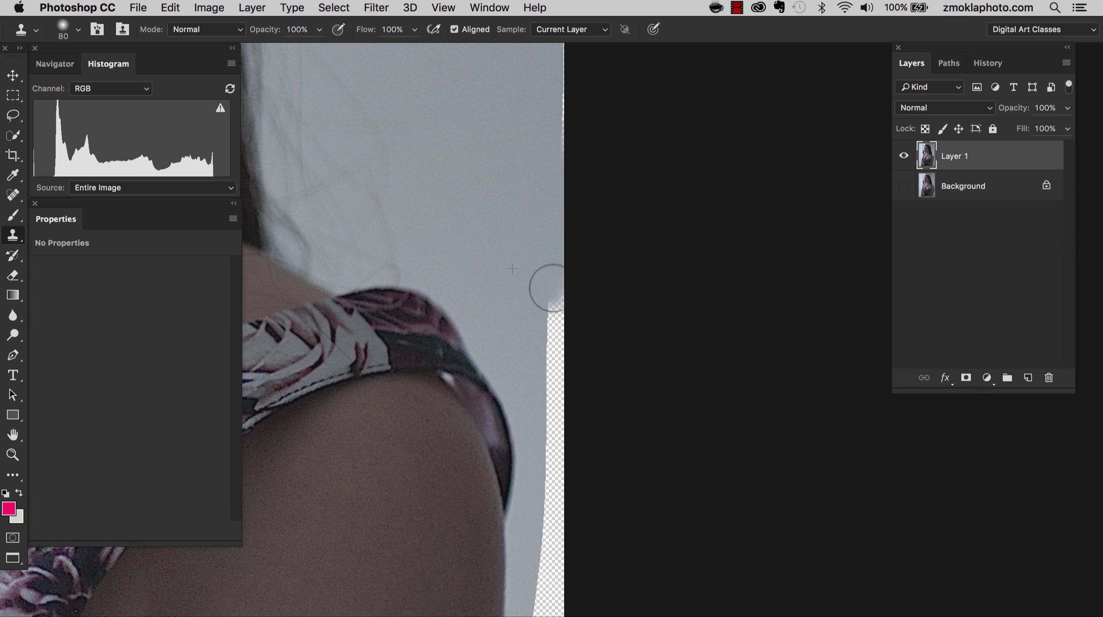
{"action": "scroll", "coordinate": [446, 298], "scroll_direction": "up", "scroll_amount": 5}
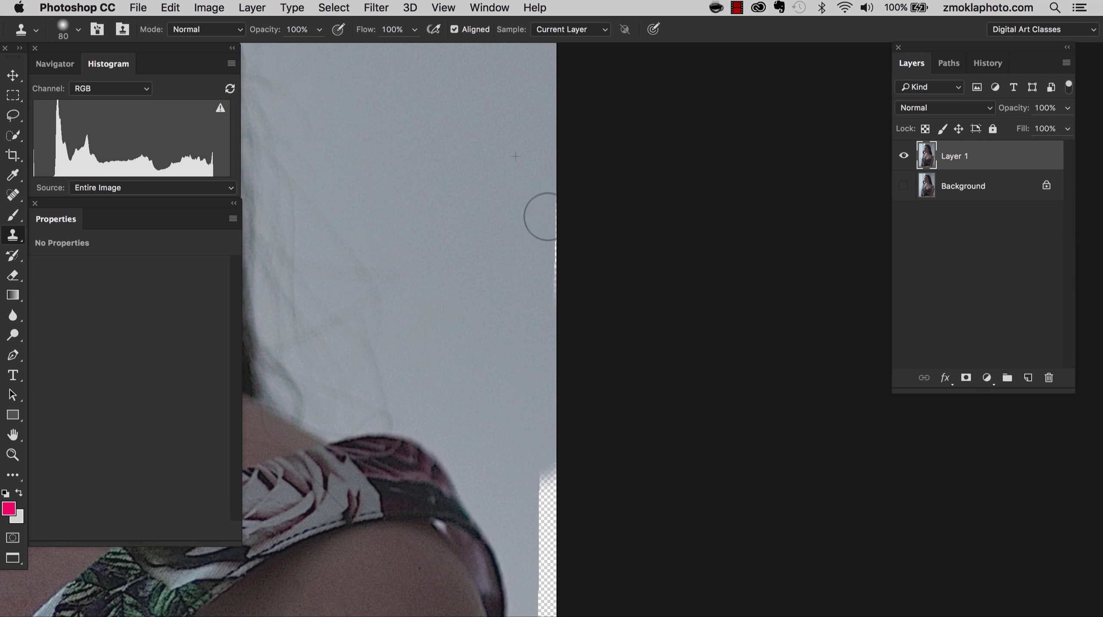
{"action": "left_click_drag", "start_coordinate": [540, 217], "coordinate": [541, 291]}
Clone the wall down the right-edge gap just below the shoulder strap, covering the dark smudge with a 60 px brush.
{"action": "left_click_drag", "start_coordinate": [617, 441], "coordinate": [608, 185]}
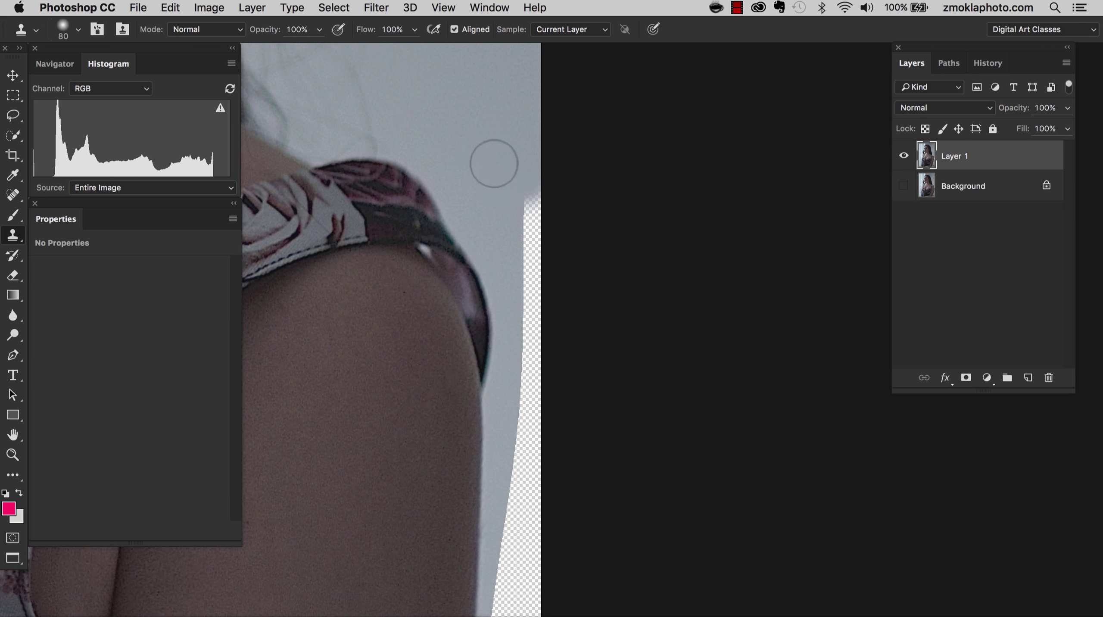
{"action": "left_click_drag", "start_coordinate": [525, 182], "coordinate": [521, 475]}
{"action": "left_click_drag", "start_coordinate": [642, 400], "coordinate": [665, 198]}
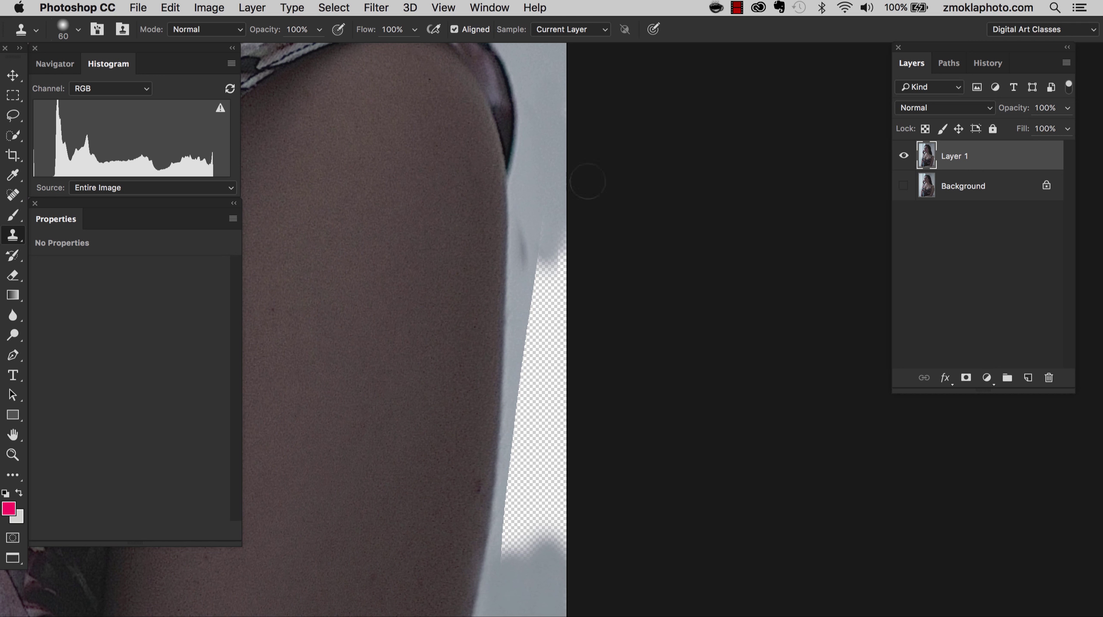
{"action": "left_click", "coordinate": [555, 182], "text": "alt"}
{"action": "mouse_move", "coordinate": [537, 197]}
{"action": "left_mouse_down"}
{"action": "mouse_move", "coordinate": [531, 243]}
{"action": "mouse_move", "coordinate": [553, 247]}
{"action": "mouse_move", "coordinate": [555, 280]}
{"action": "mouse_move", "coordinate": [546, 308]}
{"action": "mouse_move", "coordinate": [539, 296]}
{"action": "mouse_move", "coordinate": [543, 329]}
{"action": "left_mouse_up"}
{"action": "left_click", "coordinate": [532, 220], "text": "alt"}
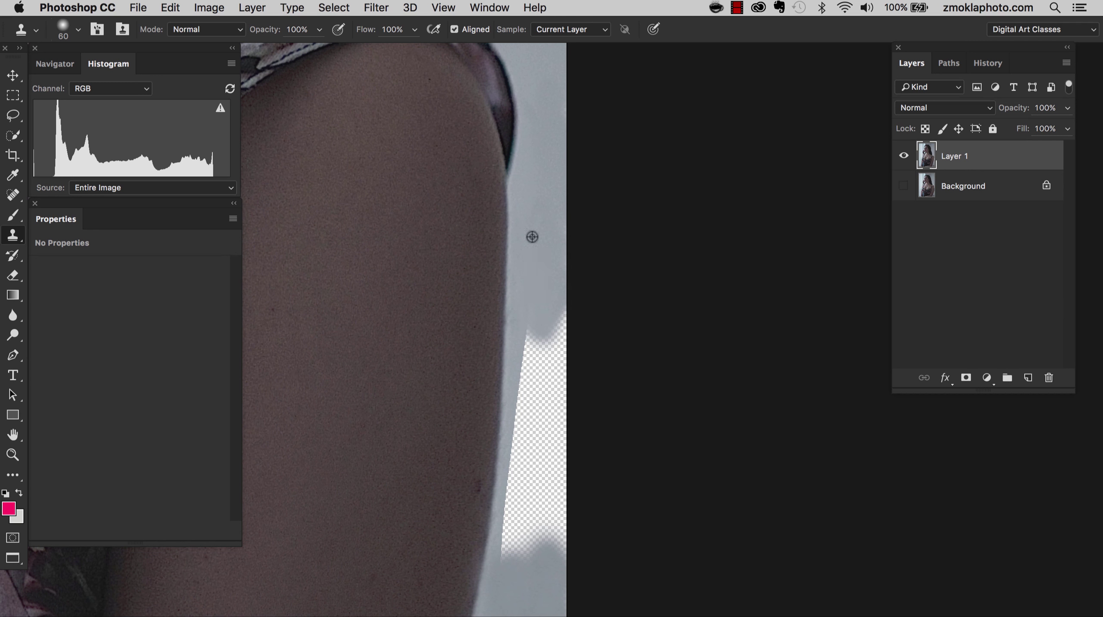
Continue cloning wall down the gap beside the upper arm, sampling fresh areas, until only a narrow band is left.
{"action": "left_click", "coordinate": [543, 267], "text": "alt"}
{"action": "mouse_move", "coordinate": [547, 288]}
{"action": "left_mouse_down"}
{"action": "mouse_move", "coordinate": [531, 353]}
{"action": "mouse_move", "coordinate": [537, 301]}
{"action": "mouse_move", "coordinate": [554, 334]}
{"action": "mouse_move", "coordinate": [557, 317]}
{"action": "mouse_move", "coordinate": [524, 397]}
{"action": "mouse_move", "coordinate": [534, 357]}
{"action": "mouse_move", "coordinate": [556, 363]}
{"action": "mouse_move", "coordinate": [550, 391]}
{"action": "mouse_move", "coordinate": [559, 390]}
{"action": "mouse_move", "coordinate": [537, 396]}
{"action": "mouse_move", "coordinate": [521, 426]}
{"action": "left_mouse_up"}
{"action": "left_click", "coordinate": [541, 347], "text": "alt"}
{"action": "mouse_move", "coordinate": [540, 374]}
{"action": "left_mouse_down"}
{"action": "mouse_move", "coordinate": [542, 450]}
{"action": "mouse_move", "coordinate": [522, 439]}
{"action": "mouse_move", "coordinate": [523, 455]}
{"action": "mouse_move", "coordinate": [540, 390]}
{"action": "mouse_move", "coordinate": [549, 439]}
{"action": "mouse_move", "coordinate": [540, 459]}
{"action": "mouse_move", "coordinate": [517, 463]}
{"action": "mouse_move", "coordinate": [532, 451]}
{"action": "mouse_move", "coordinate": [550, 497]}
{"action": "mouse_move", "coordinate": [512, 506]}
{"action": "mouse_move", "coordinate": [545, 508]}
{"action": "left_mouse_up"}
{"action": "left_click", "coordinate": [538, 434], "text": "alt"}
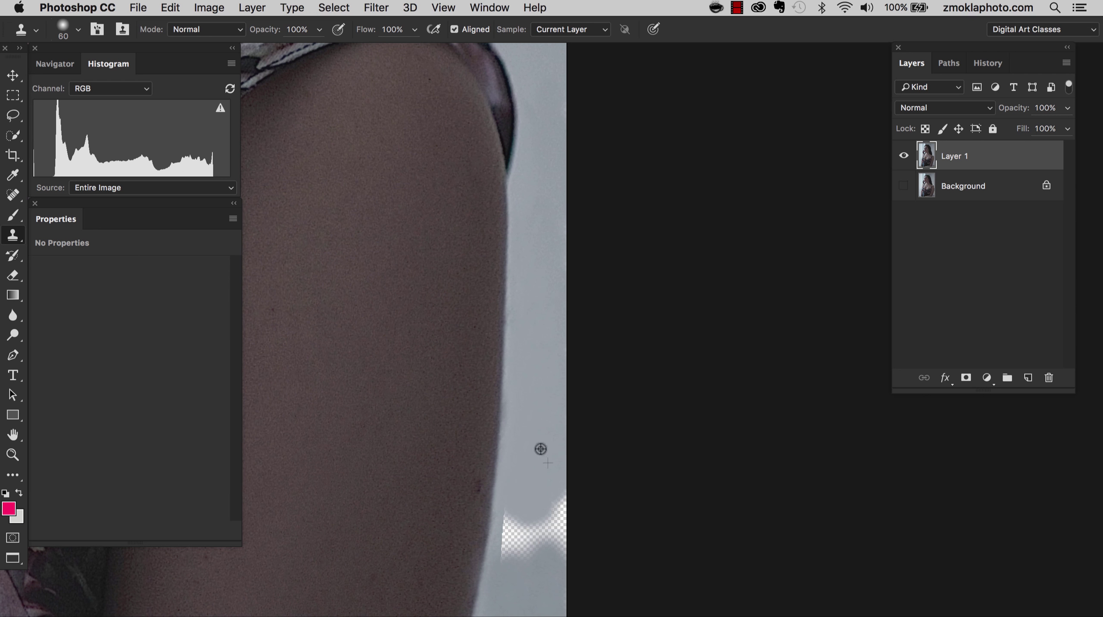
Clone wall over the last transparent band beside the upper arm, out to the image's right border.
{"action": "left_click_drag", "start_coordinate": [635, 436], "coordinate": [653, 285]}
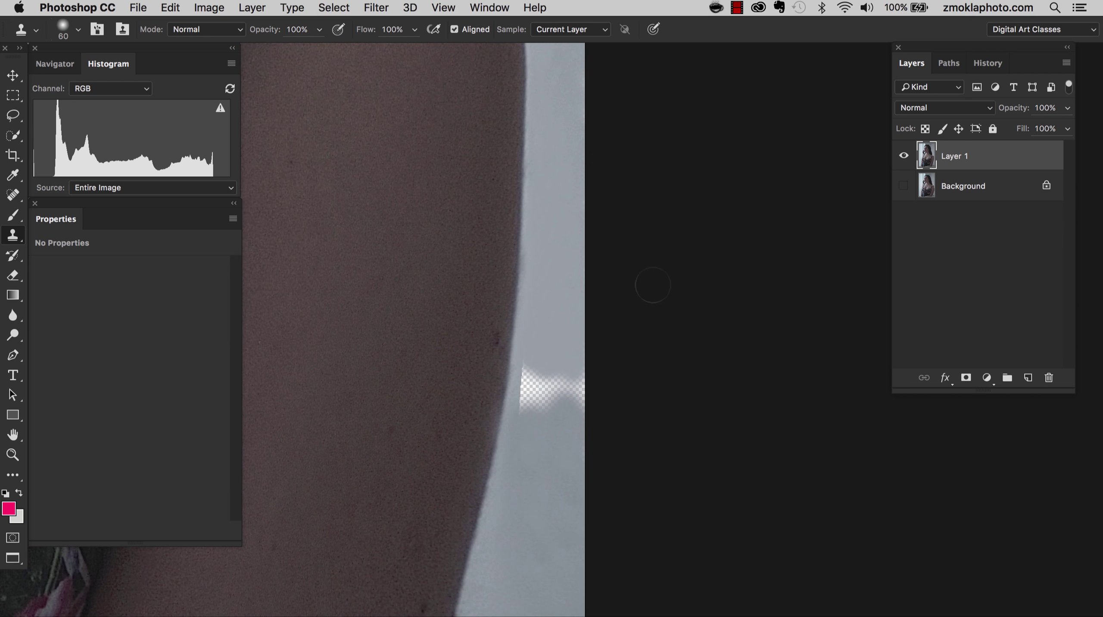
{"action": "left_click", "coordinate": [562, 303], "text": "alt"}
{"action": "mouse_move", "coordinate": [541, 396]}
{"action": "left_mouse_down"}
{"action": "mouse_move", "coordinate": [547, 374]}
{"action": "mouse_move", "coordinate": [530, 370]}
{"action": "mouse_move", "coordinate": [522, 395]}
{"action": "mouse_move", "coordinate": [534, 380]}
{"action": "mouse_move", "coordinate": [552, 399]}
{"action": "mouse_move", "coordinate": [573, 393]}
{"action": "left_mouse_up"}
{"action": "left_click", "coordinate": [574, 334], "text": "alt"}
{"action": "left_click", "coordinate": [557, 334], "text": "alt"}
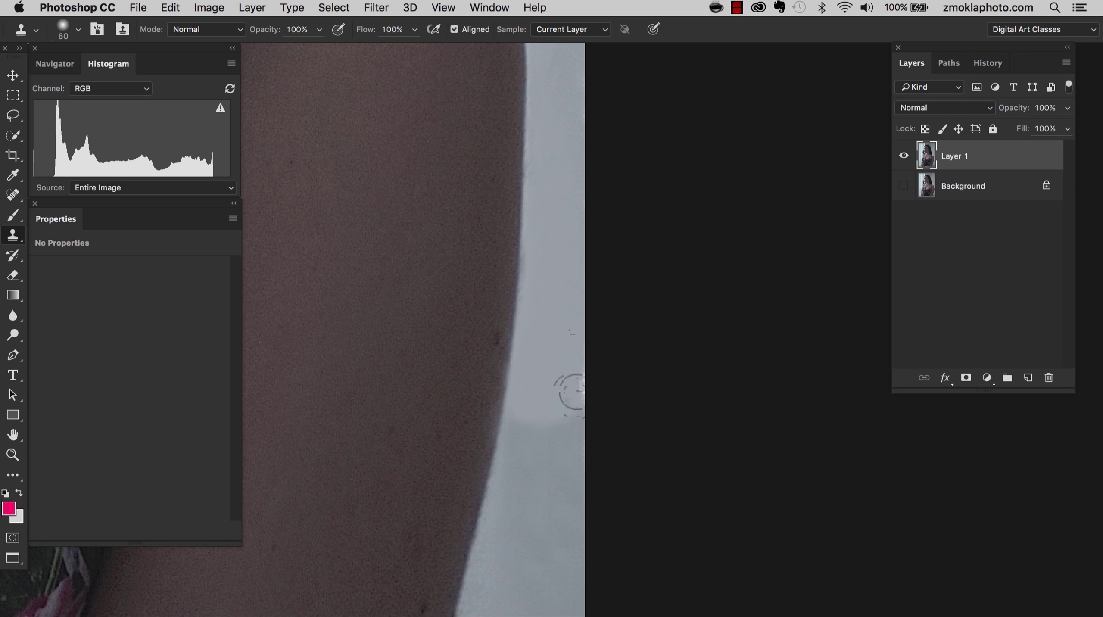
{"action": "scroll", "coordinate": [564, 484], "scroll_direction": "down", "scroll_amount": 4}
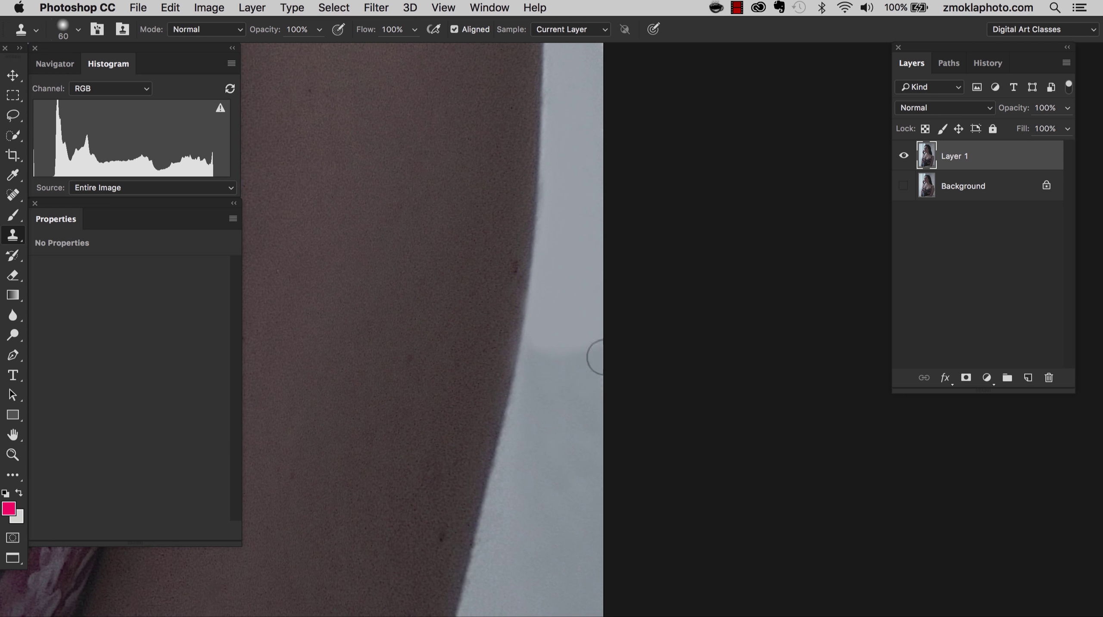
Soften the tonal seam on the wall beside the upper arm using the Blur tool with a 150 px brush.
{"action": "left_click", "coordinate": [12, 316]}
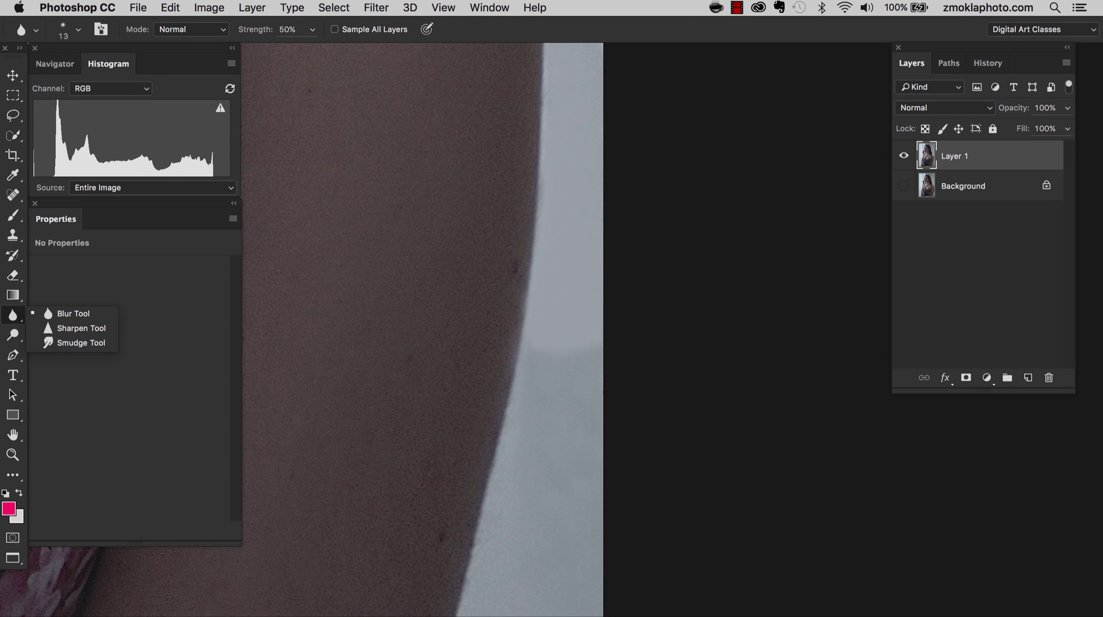
{"action": "left_click", "coordinate": [558, 312]}
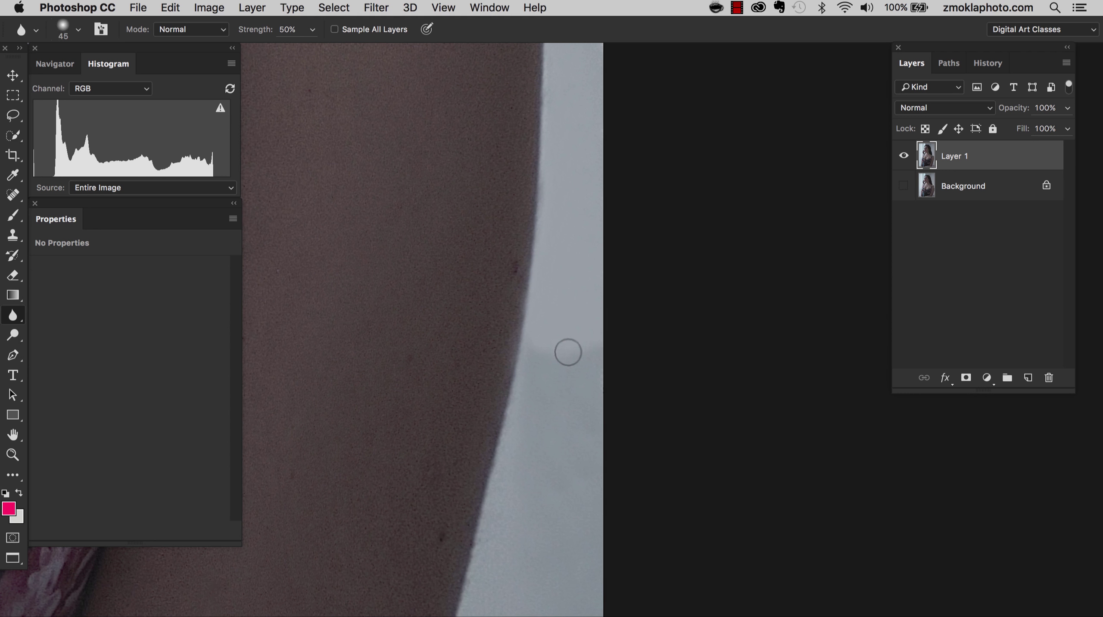
{"action": "key", "text": "bracketright"}
{"action": "key", "text": "bracketright"}
{"action": "key", "text": "bracketright"}
{"action": "key", "text": "bracketright"}
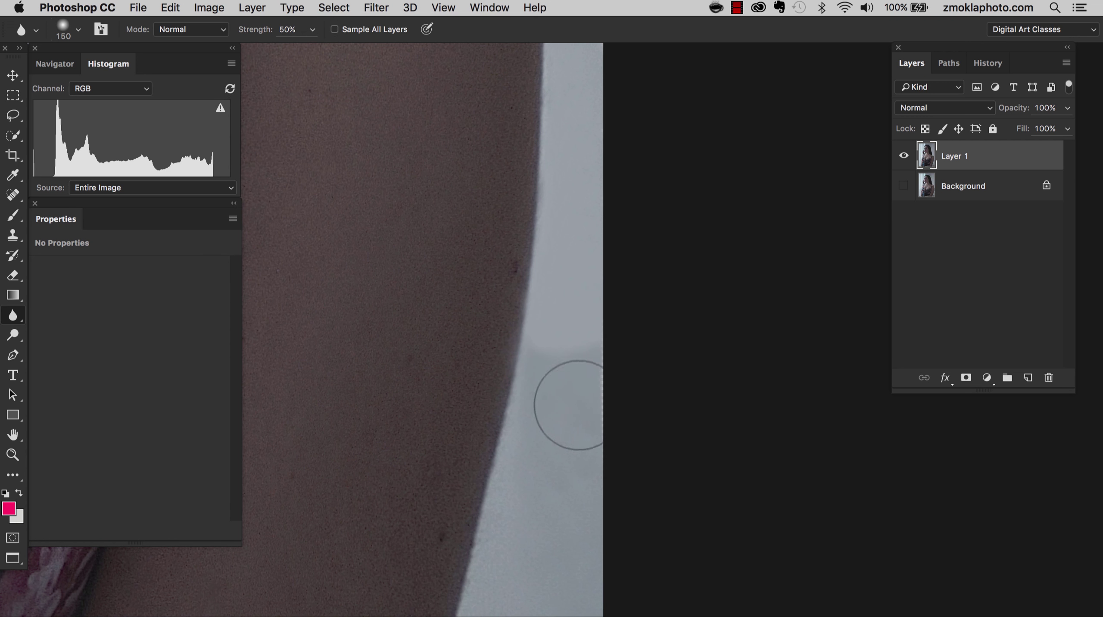
Smudge the remaining wall seam upward beside the upper arm using the Smudge tool with a 100 px brush.
{"action": "left_click", "coordinate": [16, 318]}
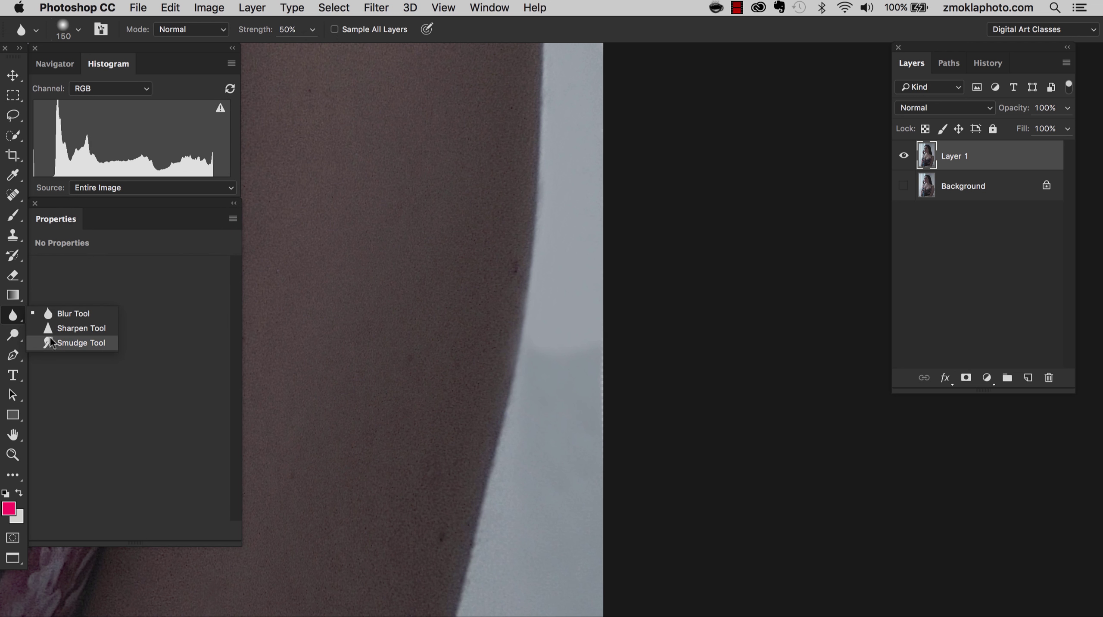
{"action": "left_click", "coordinate": [78, 343]}
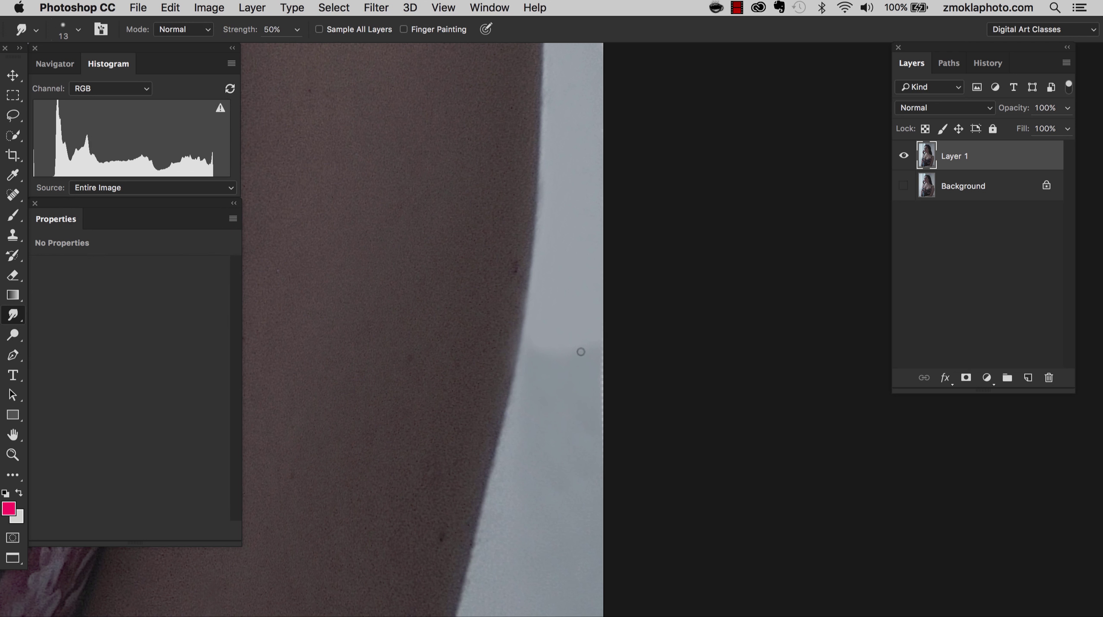
{"action": "key", "text": "bracketright"}
{"action": "key", "text": "bracketright"}
{"action": "key", "text": "bracketright"}
{"action": "key", "text": "bracketright"}
{"action": "key", "text": "bracketright"}
{"action": "key", "text": "bracketright"}
{"action": "key", "text": "bracketright"}
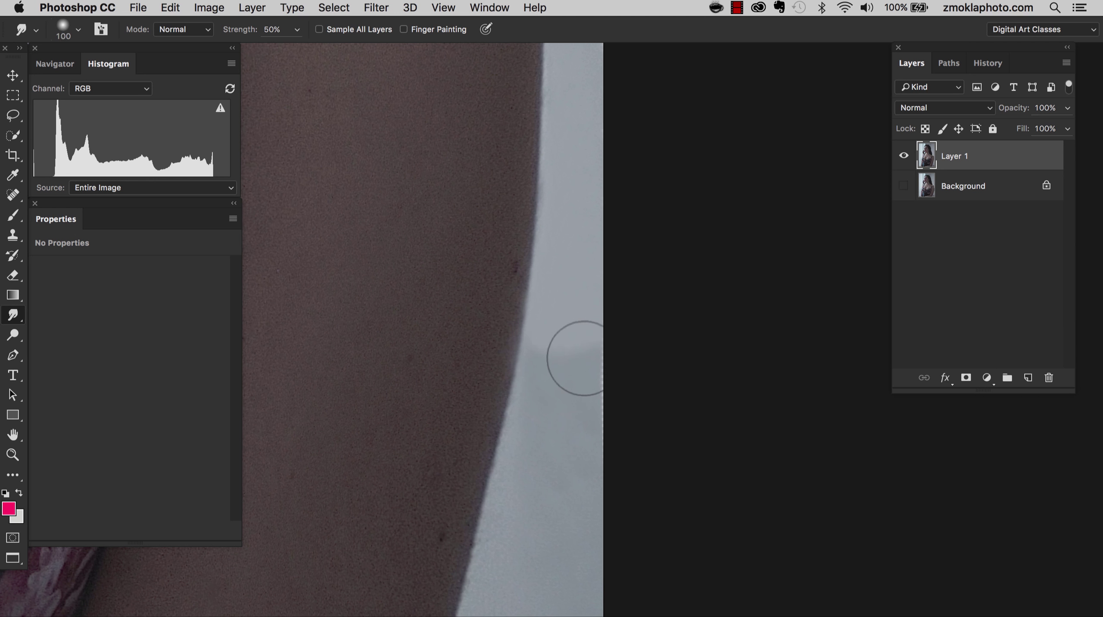
{"action": "mouse_move", "coordinate": [584, 349]}
{"action": "left_mouse_down"}
{"action": "mouse_move", "coordinate": [572, 338]}
{"action": "mouse_move", "coordinate": [591, 291]}
{"action": "left_mouse_up"}
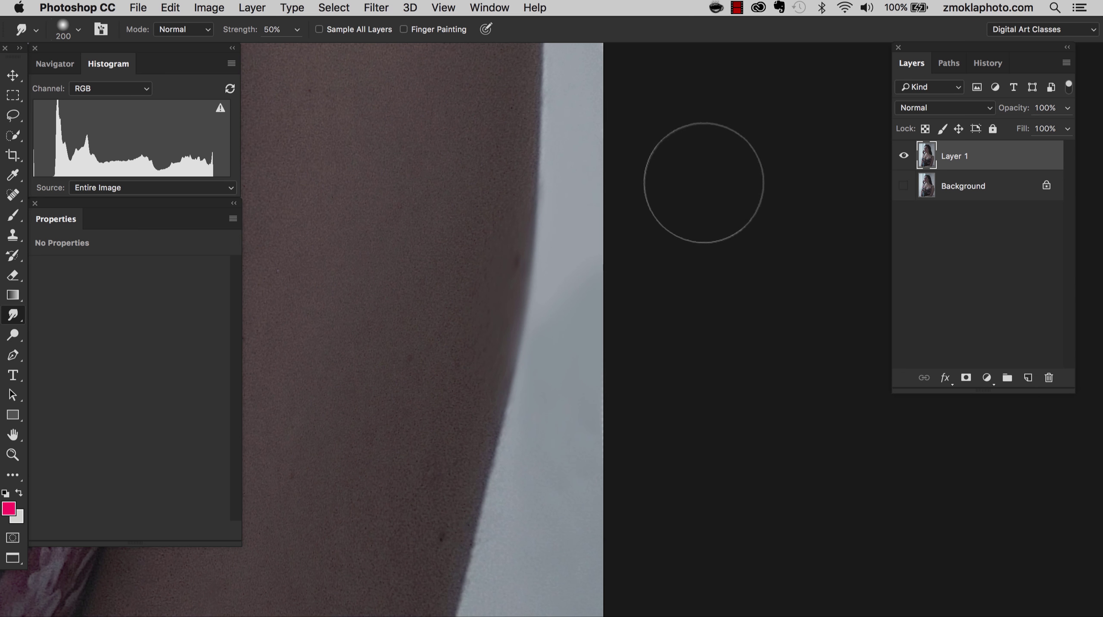
Examine the whole portrait, checking the repaired wall on one side and the curtain on the other.
{"action": "scroll", "coordinate": [705, 186], "scroll_direction": "down", "scroll_amount": 8}
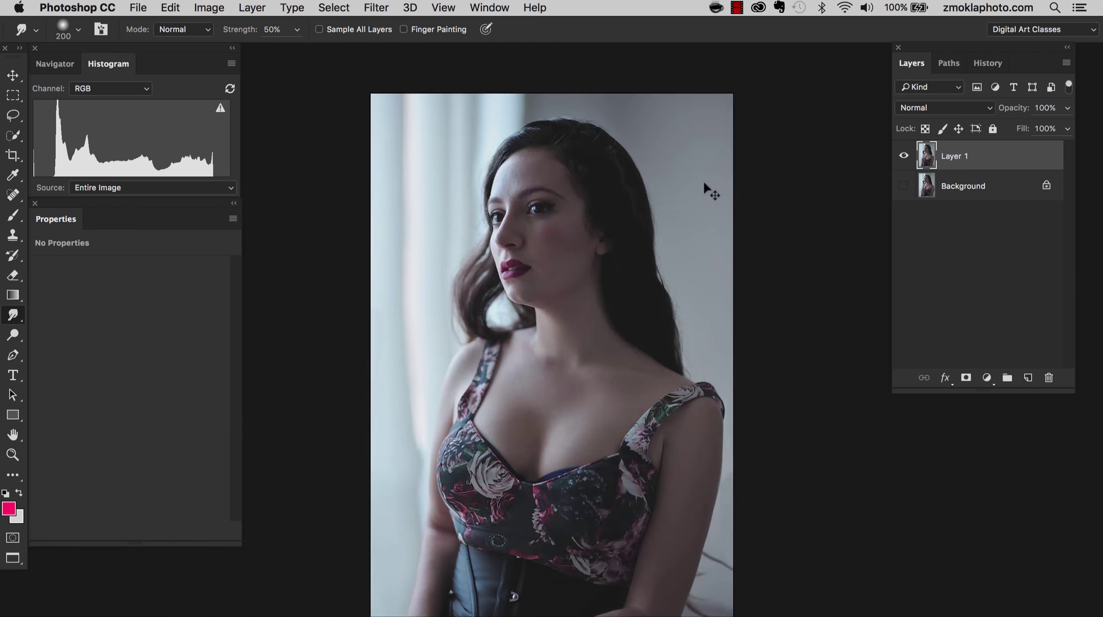
{"action": "scroll", "coordinate": [705, 185], "scroll_direction": "down", "scroll_amount": 2}
{"action": "left_click_drag", "start_coordinate": [720, 399], "coordinate": [689, 342]}
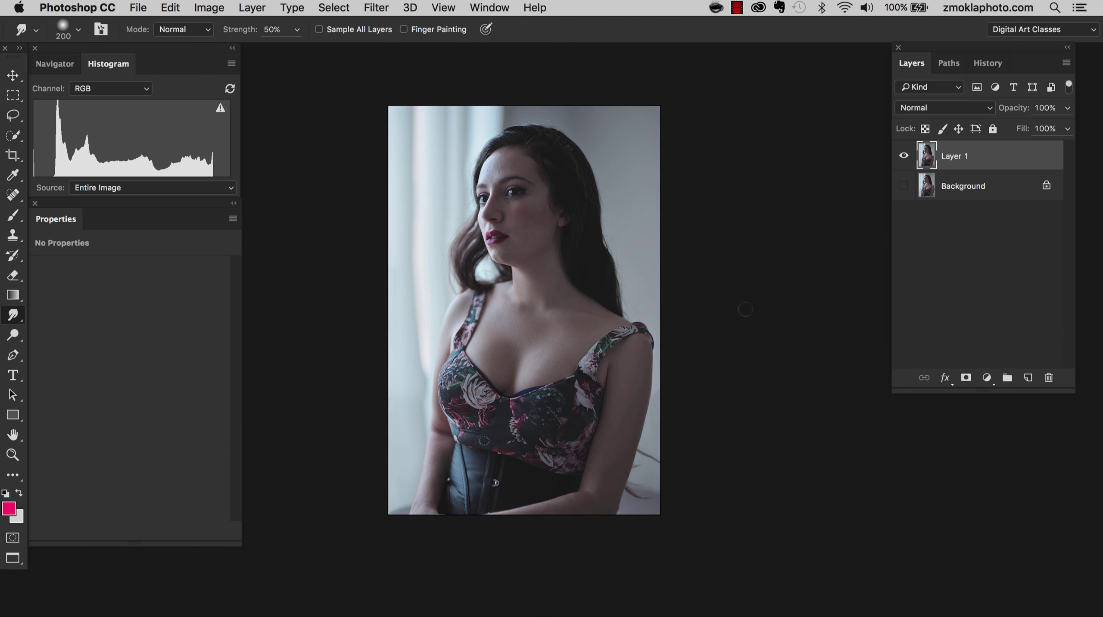
{"action": "key", "text": "super+plus"}
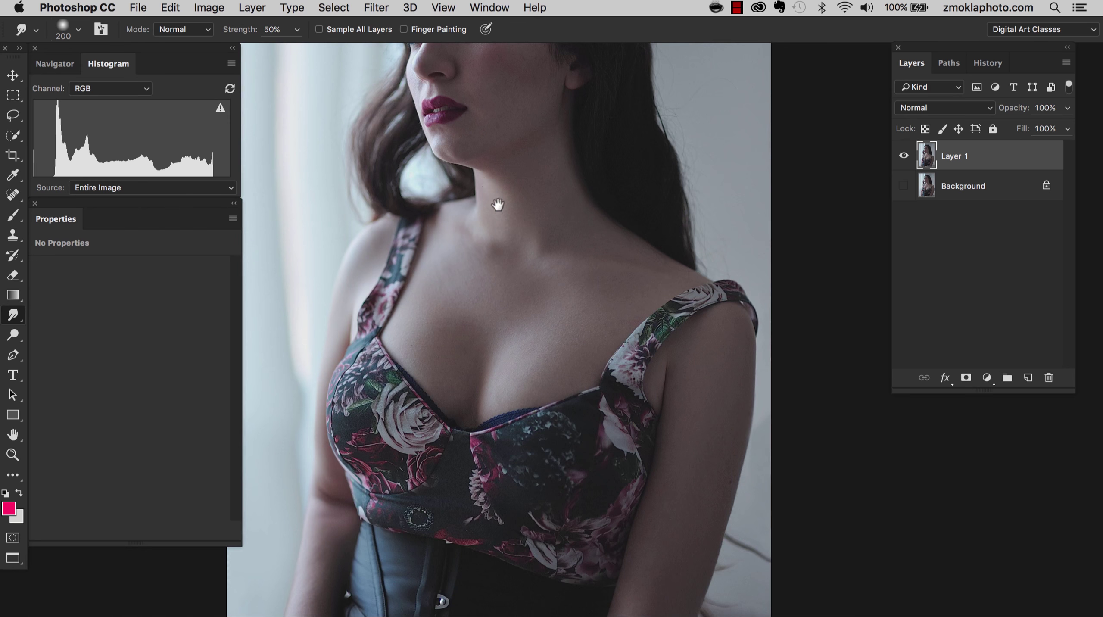
{"action": "left_click_drag", "start_coordinate": [499, 205], "coordinate": [569, 408]}
{"action": "key", "text": "super+minus"}
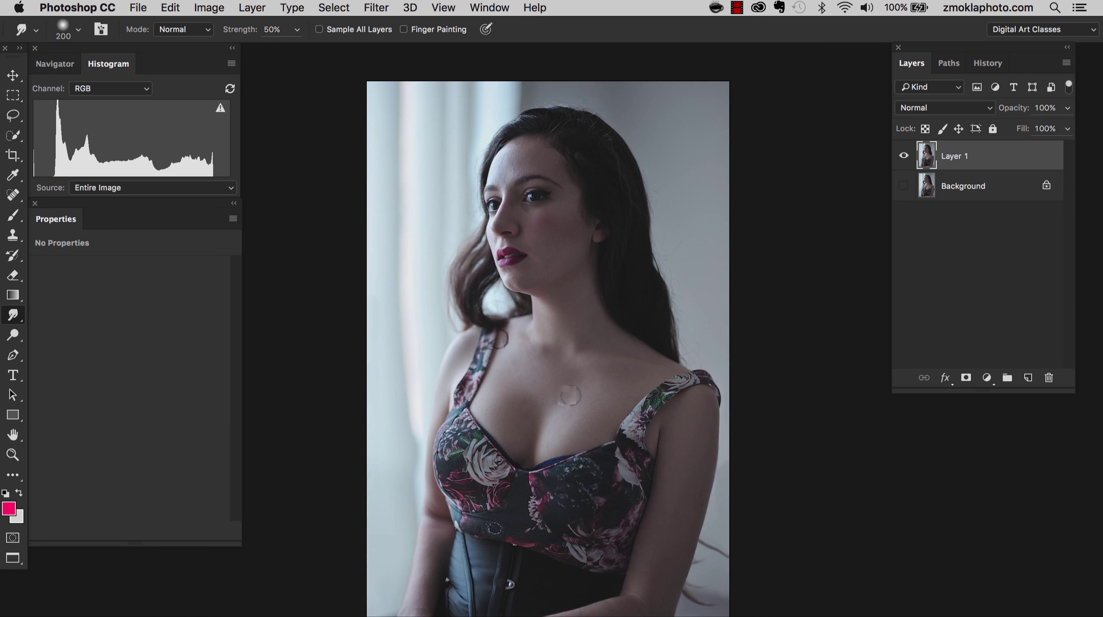
{"action": "key", "text": "super+0"}
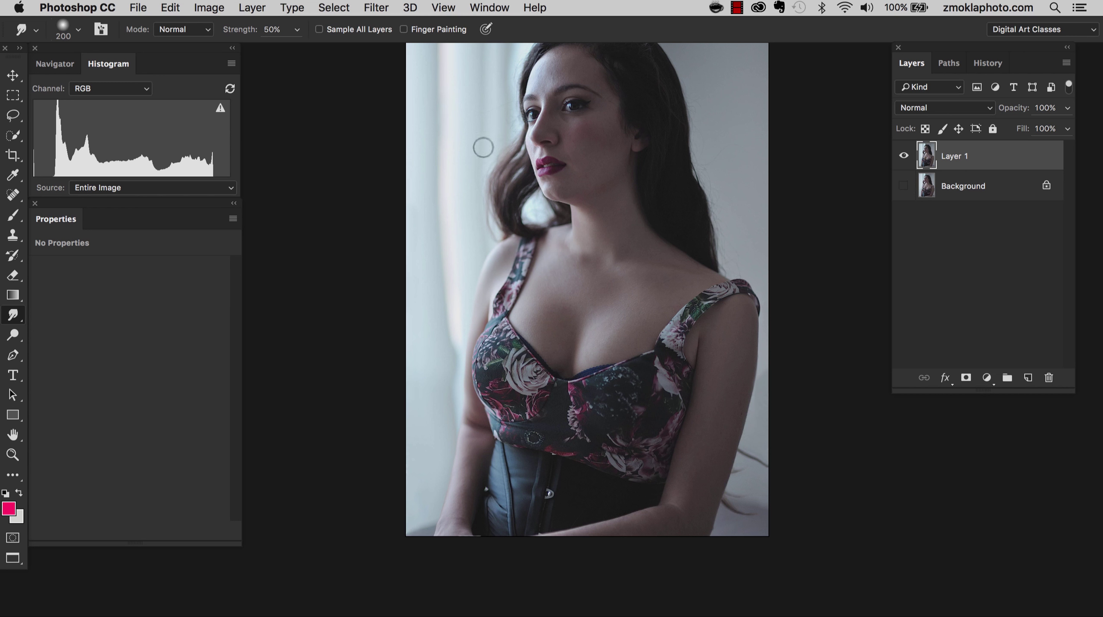
{"action": "scroll", "coordinate": [432, 140], "scroll_direction": "up", "scroll_amount": 3}
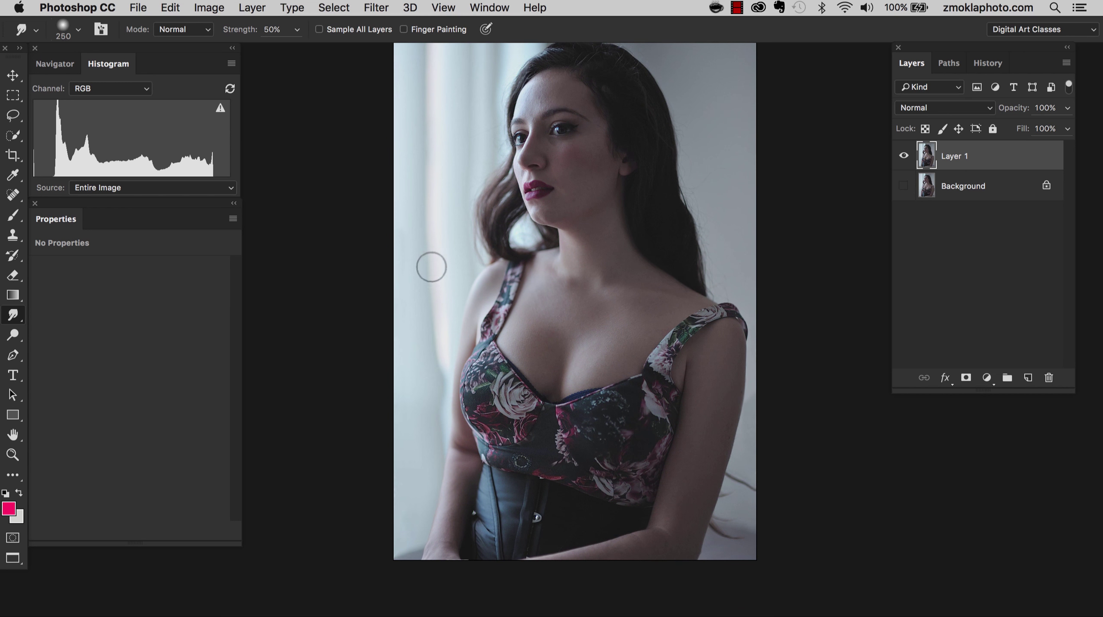
Smudge the lower end of the bright curtain fold upward beside the arm with a 400 px brush.
{"action": "key", "text": "bracketright"}
{"action": "key", "text": "bracketright"}
{"action": "key", "text": "bracketright"}
{"action": "key", "text": "bracketright"}
{"action": "key", "text": "bracketright"}
{"action": "key", "text": "super+plus"}
{"action": "key", "text": "super+plus"}
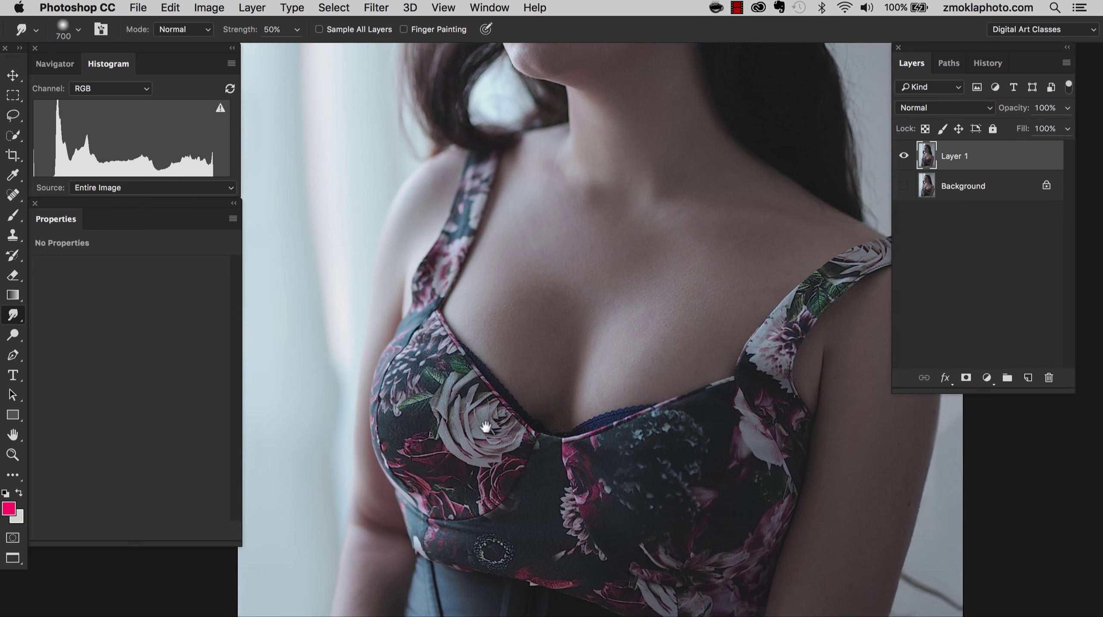
{"action": "left_click_drag", "start_coordinate": [486, 427], "coordinate": [560, 302]}
{"action": "key", "text": "bracketleft"}
{"action": "key", "text": "bracketleft"}
{"action": "key", "text": "bracketleft"}
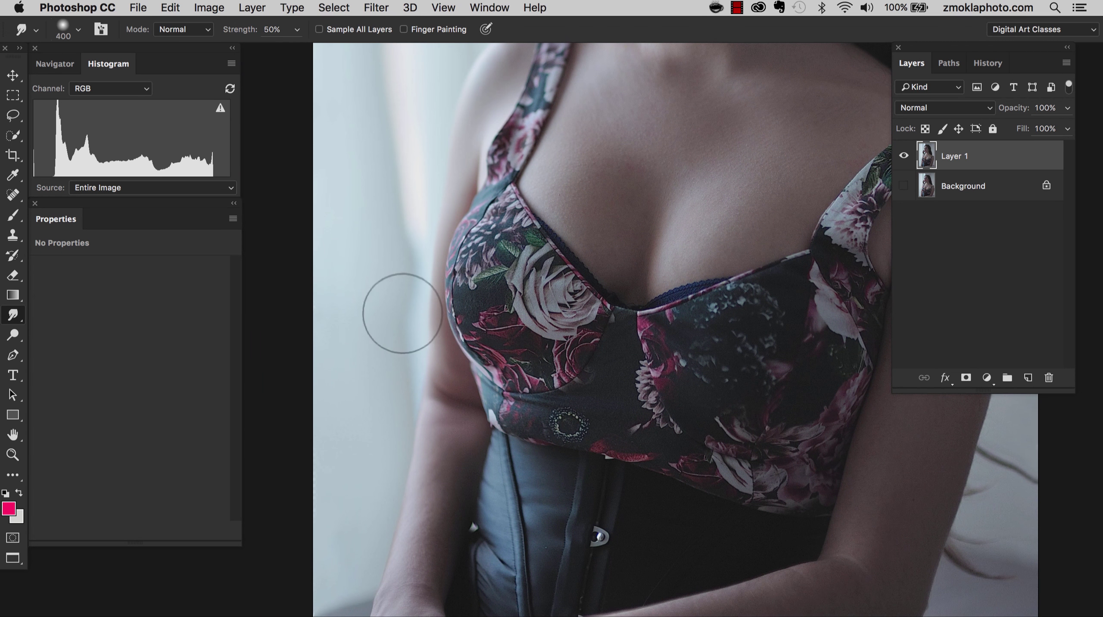
{"action": "key", "text": "bracketleft"}
{"action": "key", "text": "bracketleft"}
{"action": "key", "text": "bracketleft"}
{"action": "key", "text": "bracketleft"}
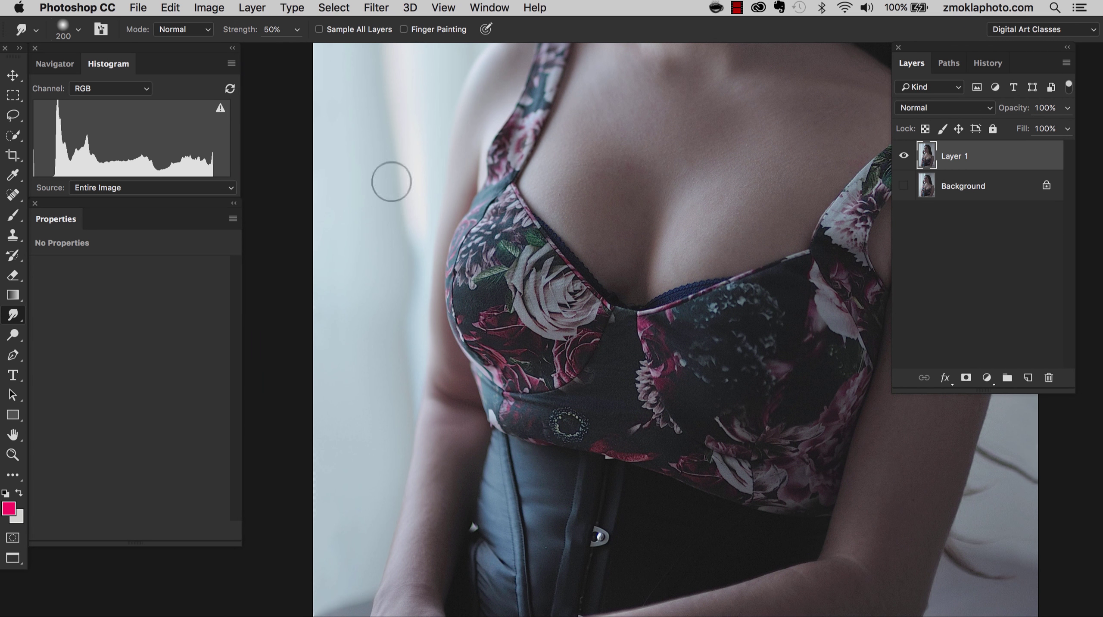
{"action": "key", "text": "bracketright"}
{"action": "key", "text": "bracketright"}
{"action": "key", "text": "bracketright"}
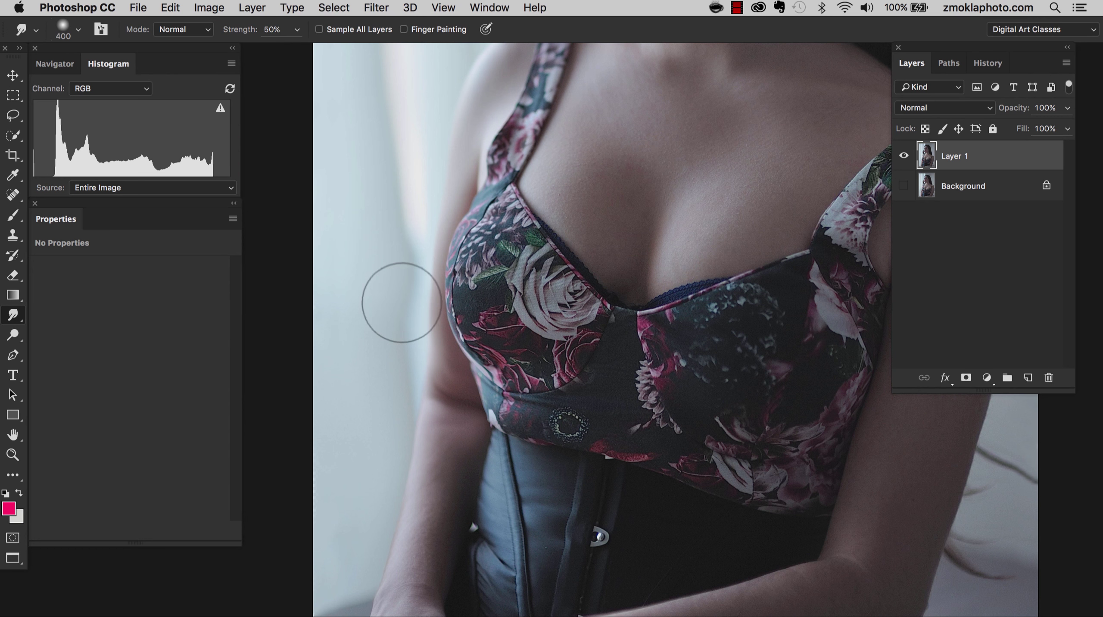
{"action": "mouse_move", "coordinate": [403, 312]}
{"action": "left_mouse_down"}
{"action": "mouse_move", "coordinate": [394, 360]}
{"action": "mouse_move", "coordinate": [387, 227]}
{"action": "mouse_move", "coordinate": [375, 203]}
{"action": "mouse_move", "coordinate": [394, 125]}
{"action": "mouse_move", "coordinate": [409, 143]}
{"action": "mouse_move", "coordinate": [404, 167]}
{"action": "mouse_move", "coordinate": [407, 118]}
{"action": "left_mouse_up"}
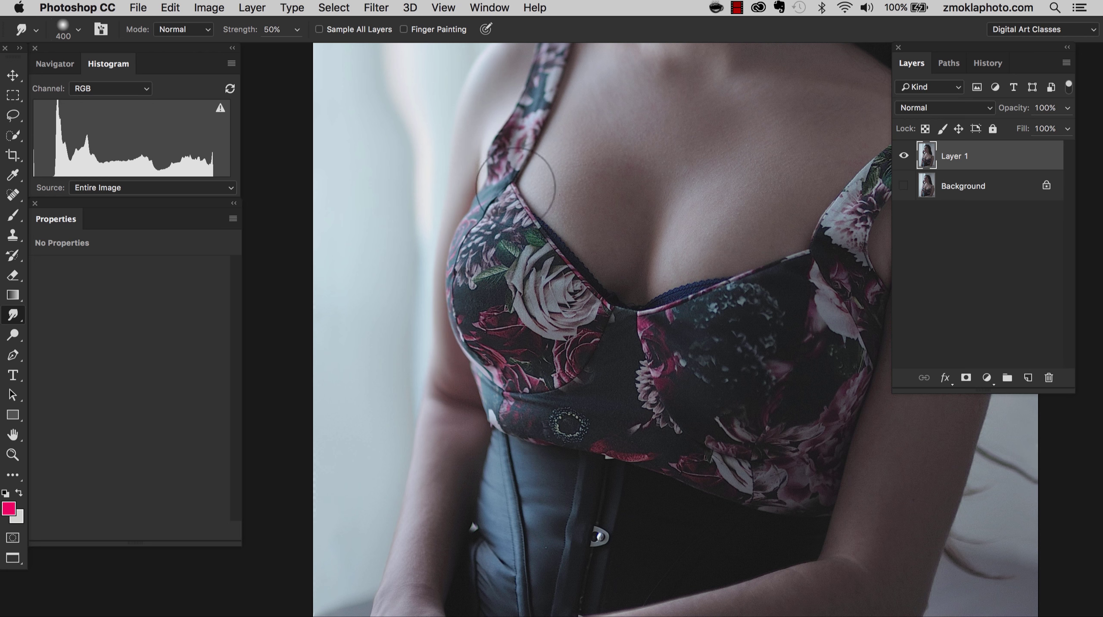
{"action": "key", "text": "super+y"}
{"action": "key", "text": "super+y"}
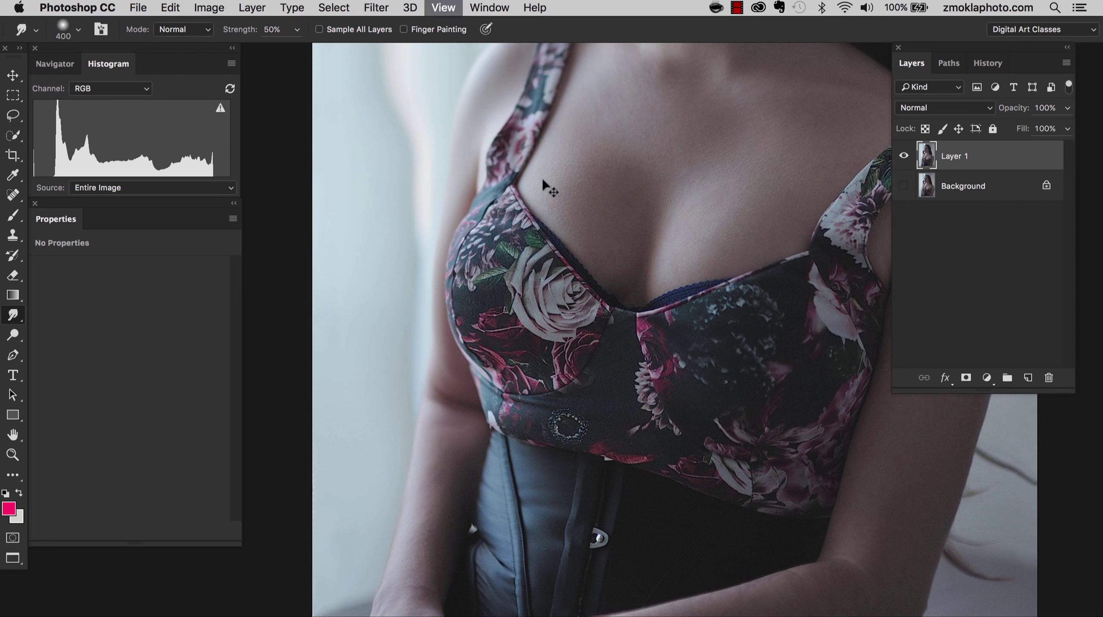
Smudge the bend in the bright curtain fold beside the shoulder with an 800 px brush.
{"action": "scroll", "coordinate": [542, 180], "scroll_direction": "up", "scroll_amount": 5}
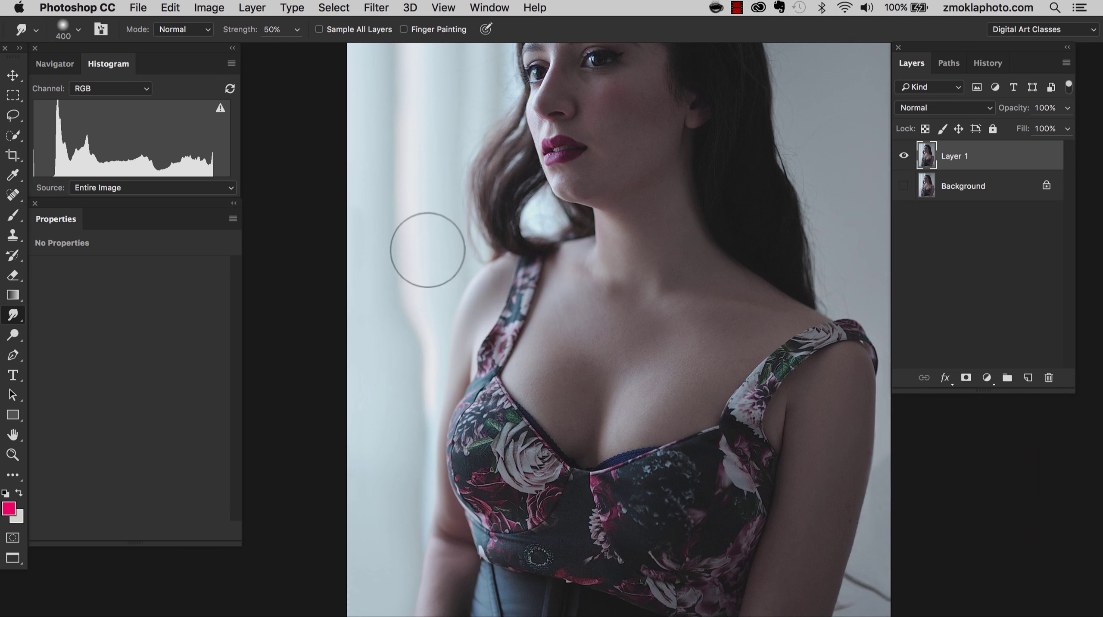
{"action": "key", "text": "bracketright"}
{"action": "key", "text": "bracketright"}
{"action": "key", "text": "bracketright"}
{"action": "key", "text": "bracketright"}
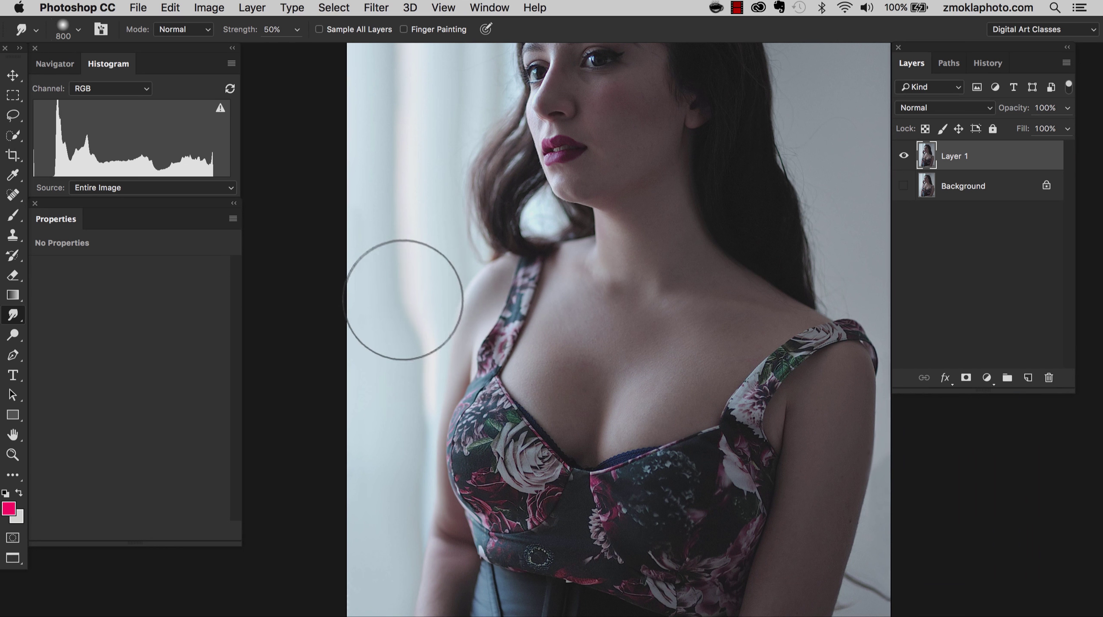
{"action": "left_click", "coordinate": [403, 299]}
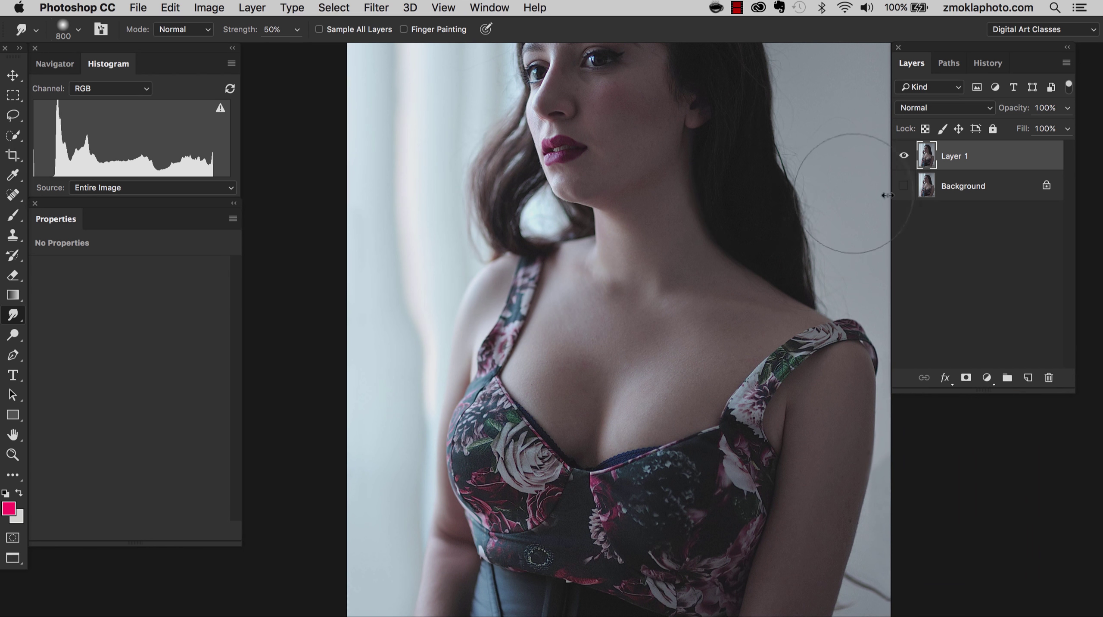
Open the Liquify filter for the portrait layer, focused on the shoulders and the neighbouring curtain.
{"action": "left_click", "coordinate": [377, 7]}
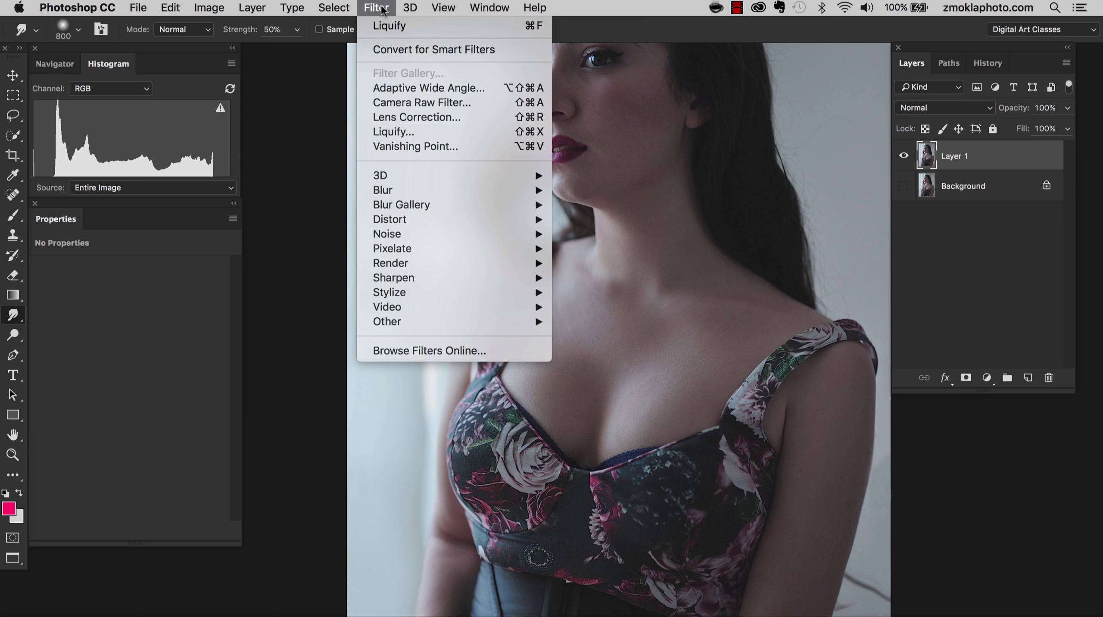
{"action": "left_click", "coordinate": [411, 132]}
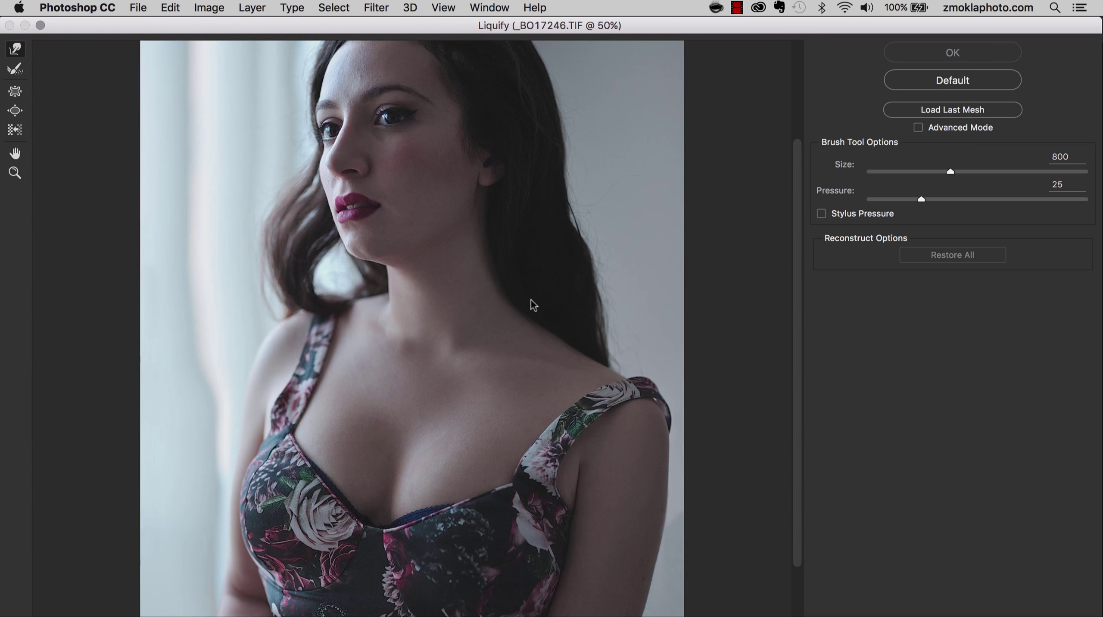
{"action": "scroll", "coordinate": [534, 305], "scroll_direction": "up", "scroll_amount": 1}
{"action": "left_click_drag", "start_coordinate": [333, 443], "coordinate": [599, 238]}
{"action": "scroll", "coordinate": [369, 217], "scroll_direction": "up", "scroll_amount": 4}
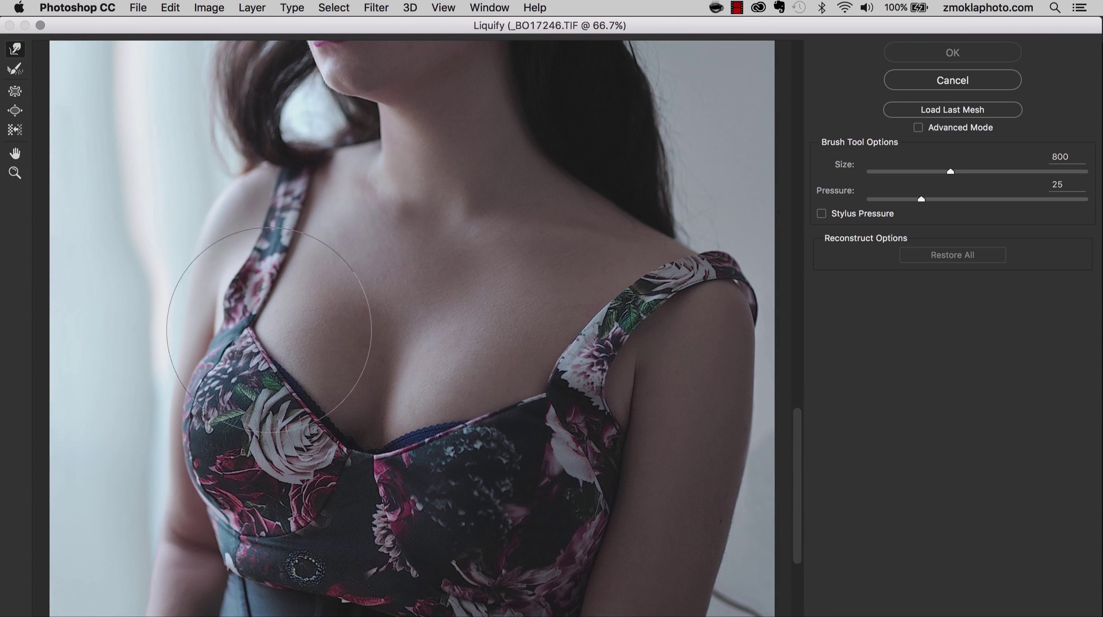
Warp the bent curtain fold beside the shoulder and hair into a straighter line with a 600 px brush.
{"action": "key", "text": "bracketleft"}
{"action": "key", "text": "bracketleft"}
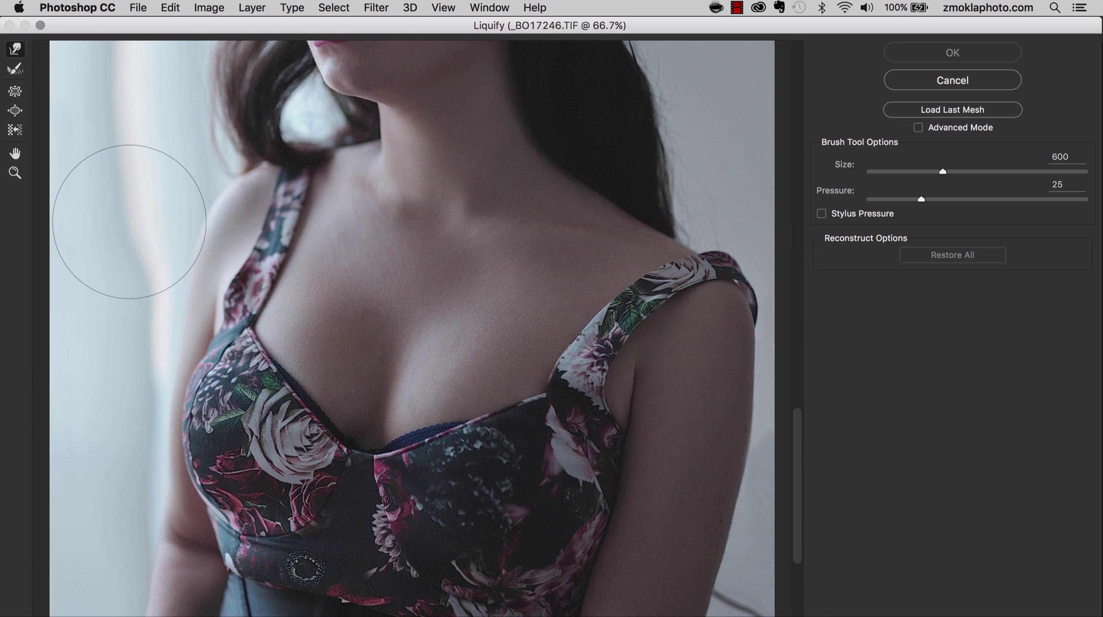
{"action": "key", "text": "bracketleft"}
{"action": "key", "text": "bracketright"}
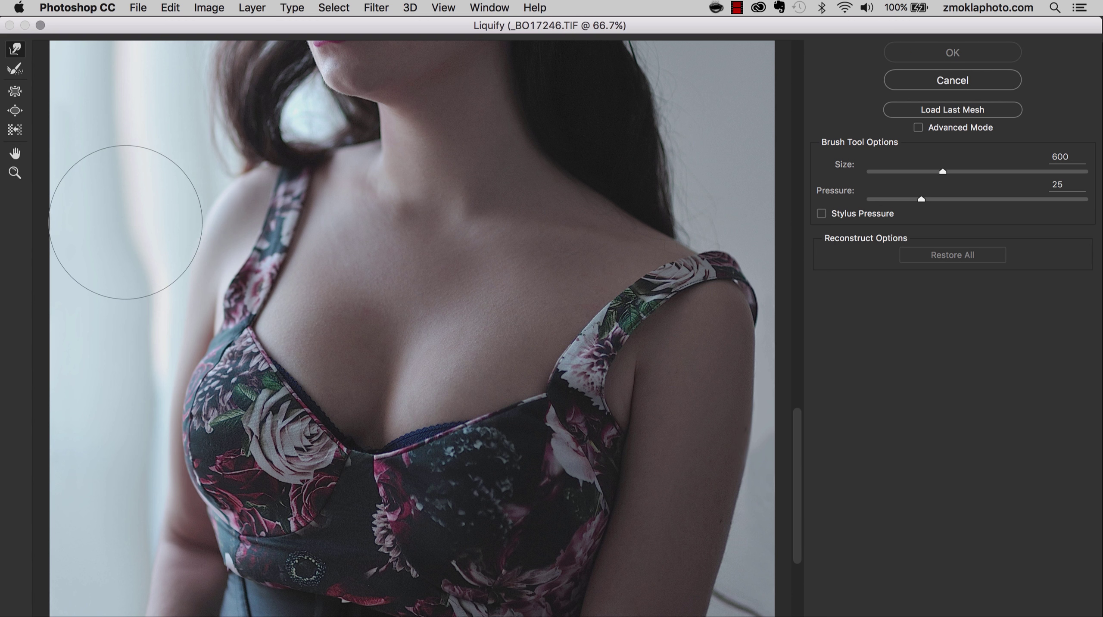
{"action": "left_click_drag", "start_coordinate": [128, 210], "coordinate": [130, 211]}
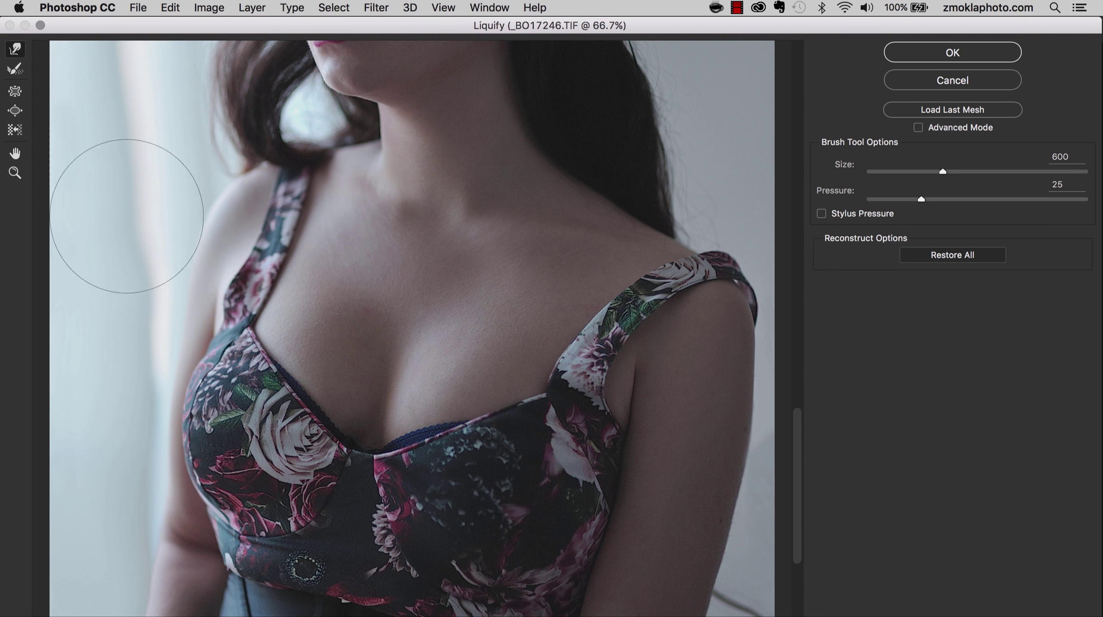
{"action": "left_click_drag", "start_coordinate": [114, 121], "coordinate": [132, 110]}
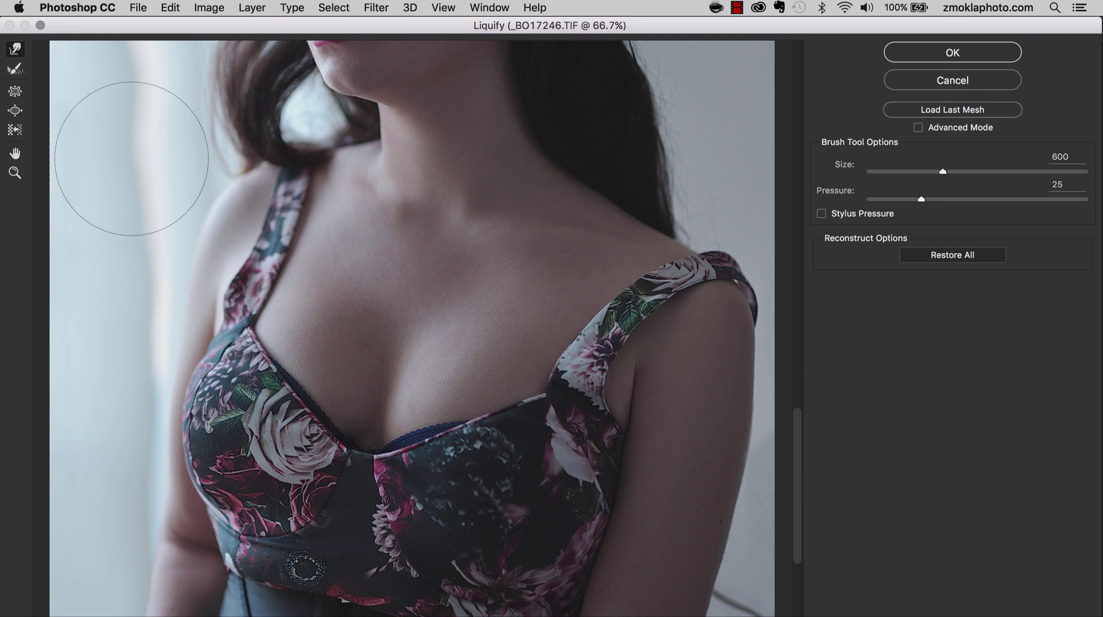
Push the upper curtain inward from the image border with a larger warp brush to straighten its folds.
{"action": "key", "text": "bracketleft"}
{"action": "key", "text": "bracketleft"}
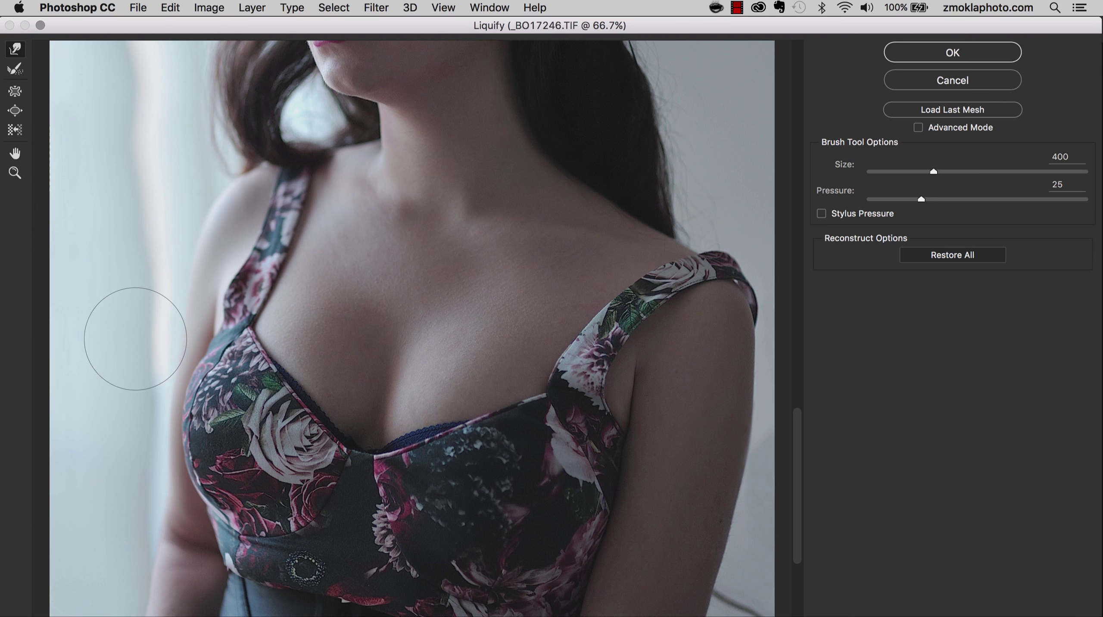
{"action": "key", "text": "bracketright"}
{"action": "key", "text": "bracketright"}
{"action": "key", "text": "bracketright"}
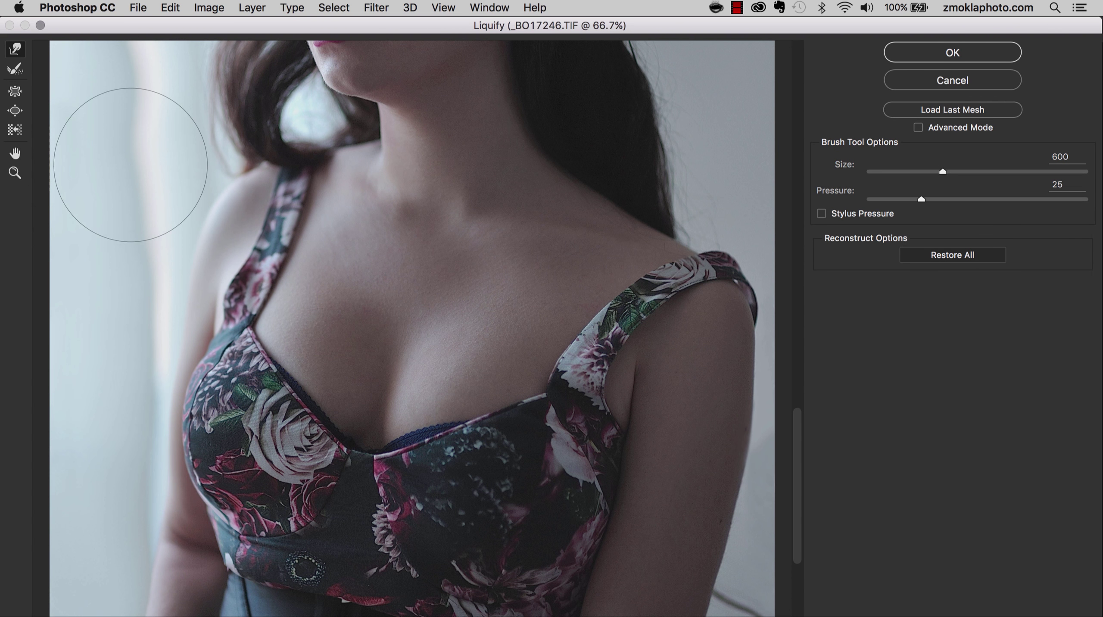
{"action": "scroll", "coordinate": [137, 136], "scroll_direction": "down", "scroll_amount": 1}
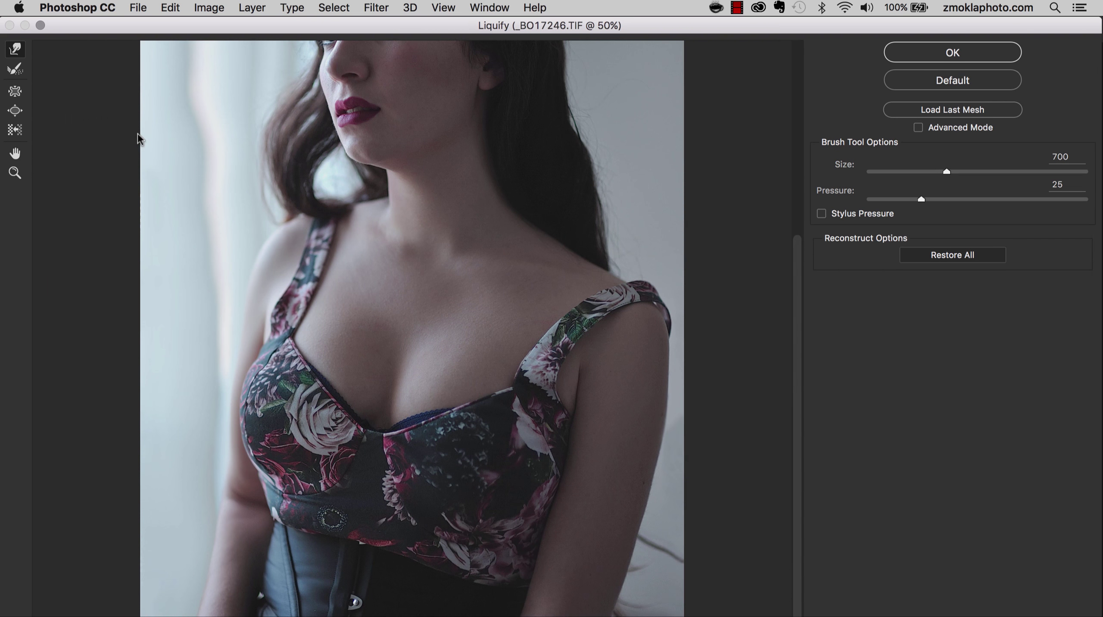
{"action": "scroll", "coordinate": [137, 137], "scroll_direction": "down", "scroll_amount": 1}
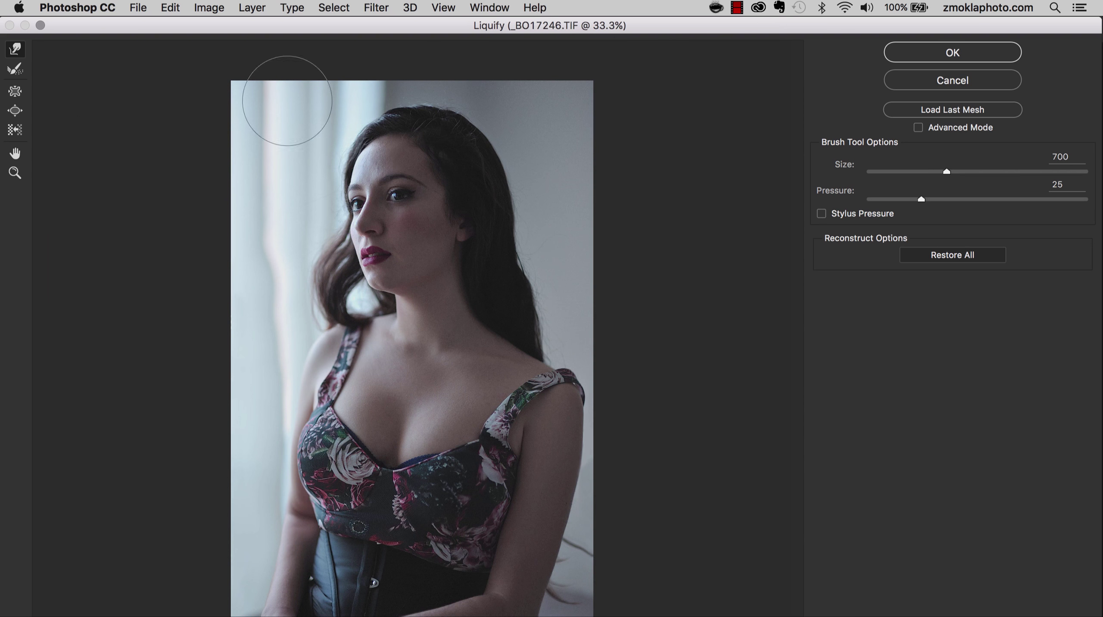
{"action": "key", "text": "bracketright"}
{"action": "key", "text": "bracketright"}
{"action": "key", "text": "bracketright"}
{"action": "mouse_move", "coordinate": [246, 123]}
{"action": "left_mouse_down"}
{"action": "mouse_move", "coordinate": [251, 148]}
{"action": "mouse_move", "coordinate": [238, 197]}
{"action": "mouse_move", "coordinate": [253, 196]}
{"action": "mouse_move", "coordinate": [242, 229]}
{"action": "mouse_move", "coordinate": [252, 244]}
{"action": "mouse_move", "coordinate": [243, 199]}
{"action": "mouse_move", "coordinate": [250, 113]}
{"action": "mouse_move", "coordinate": [262, 103]}
{"action": "mouse_move", "coordinate": [248, 302]}
{"action": "mouse_move", "coordinate": [250, 216]}
{"action": "left_mouse_up"}
Warp the curtain folds beside the face with progressively smaller brushes, ending at 500 px.
{"action": "key", "text": "bracketleft"}
{"action": "key", "text": "bracketleft"}
{"action": "key", "text": "bracketleft"}
{"action": "key", "text": "bracketleft"}
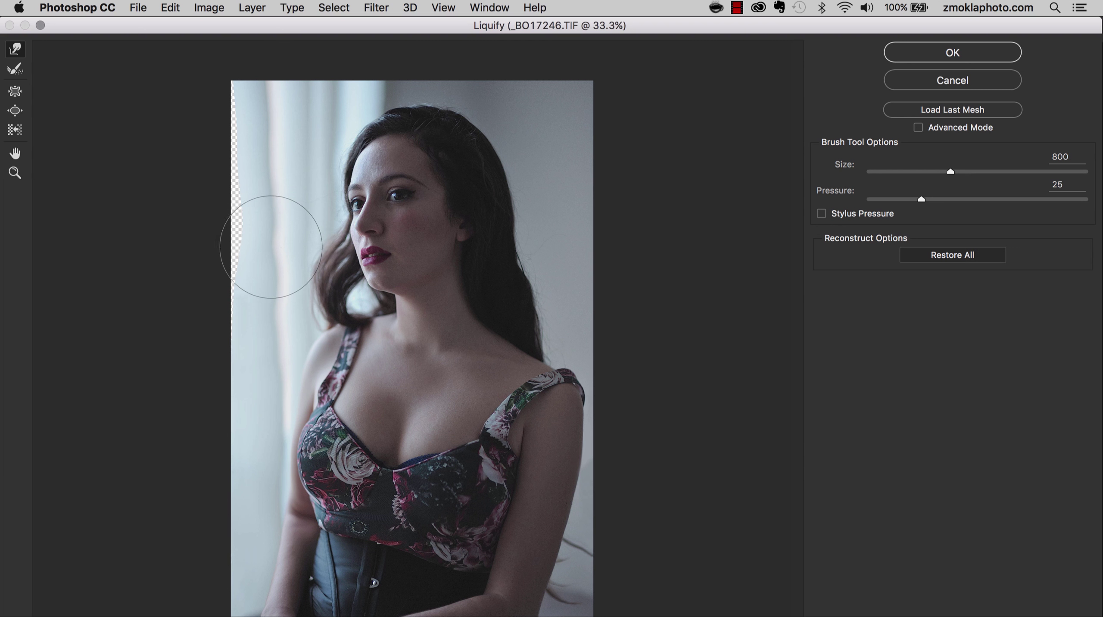
{"action": "key", "text": "bracketleft"}
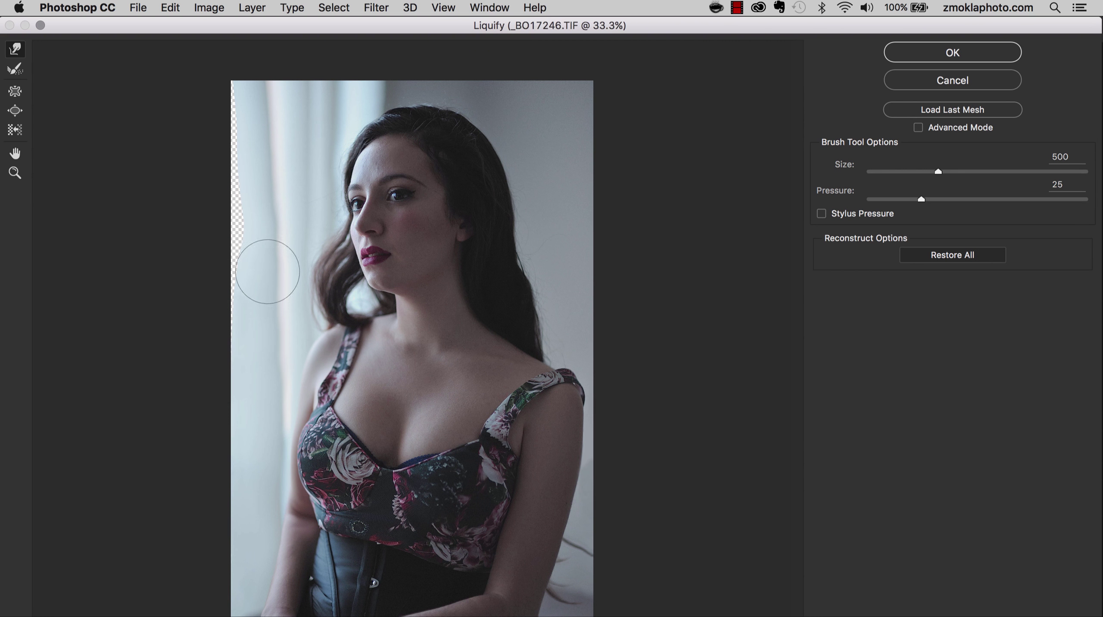
Push the curtain beside the hair and shoulder into a straighter line with a 1000 px warp brush.
{"action": "key", "text": "bracketright"}
{"action": "key", "text": "bracketright"}
{"action": "key", "text": "bracketright"}
{"action": "key", "text": "bracketright"}
{"action": "key", "text": "bracketright"}
{"action": "key", "text": "bracketright"}
{"action": "key", "text": "bracketright"}
{"action": "key", "text": "bracketright"}
{"action": "key", "text": "bracketright"}
{"action": "key", "text": "bracketright"}
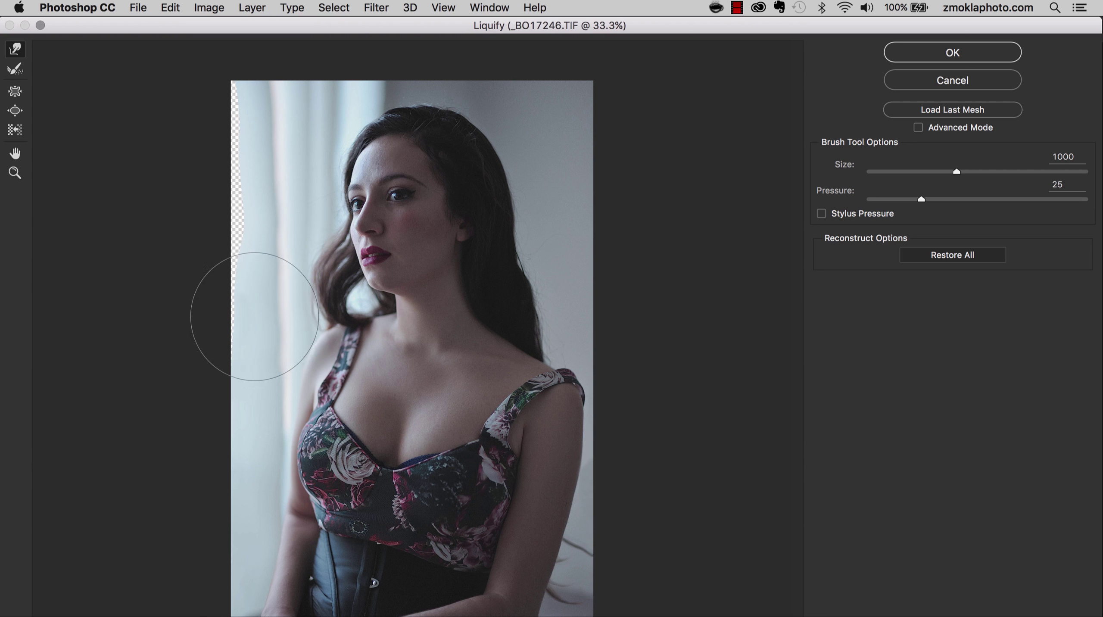
Refine the lower stretch of the curtain folds near the shoulder with a 500 px warp brush.
{"action": "key", "text": "bracketleft"}
{"action": "key", "text": "bracketleft"}
{"action": "key", "text": "bracketleft"}
{"action": "key", "text": "bracketleft"}
{"action": "key", "text": "bracketleft"}
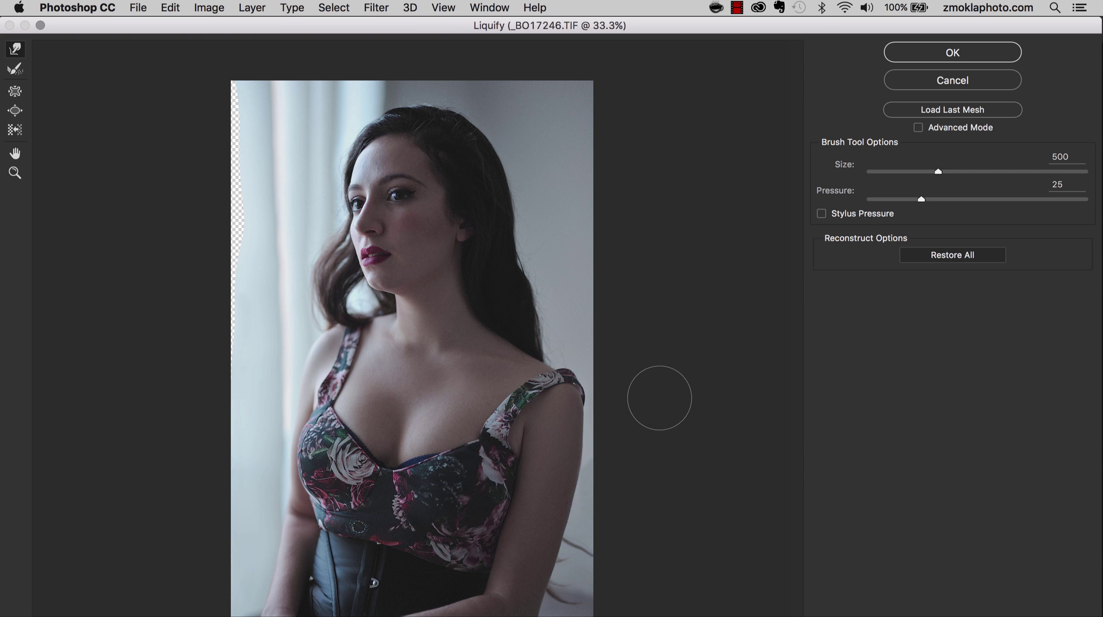
Reshape the distorted thin lines on the wall beside the elbow using small warp brushes of 250 and 200 px.
{"action": "key", "text": "super+equal"}
{"action": "key", "text": "super+equal"}
{"action": "mouse_move", "coordinate": [583, 497]}
{"action": "left_mouse_down"}
{"action": "mouse_move", "coordinate": [521, 334]}
{"action": "mouse_move", "coordinate": [453, 204]}
{"action": "left_mouse_up"}
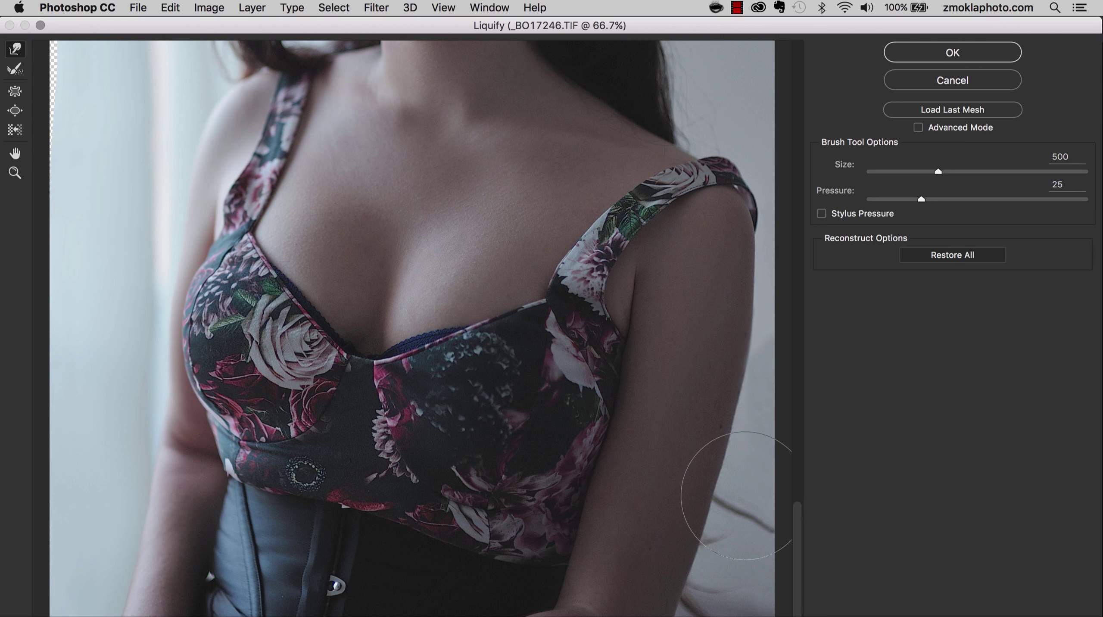
{"action": "key", "text": "bracketleft"}
{"action": "key", "text": "bracketleft"}
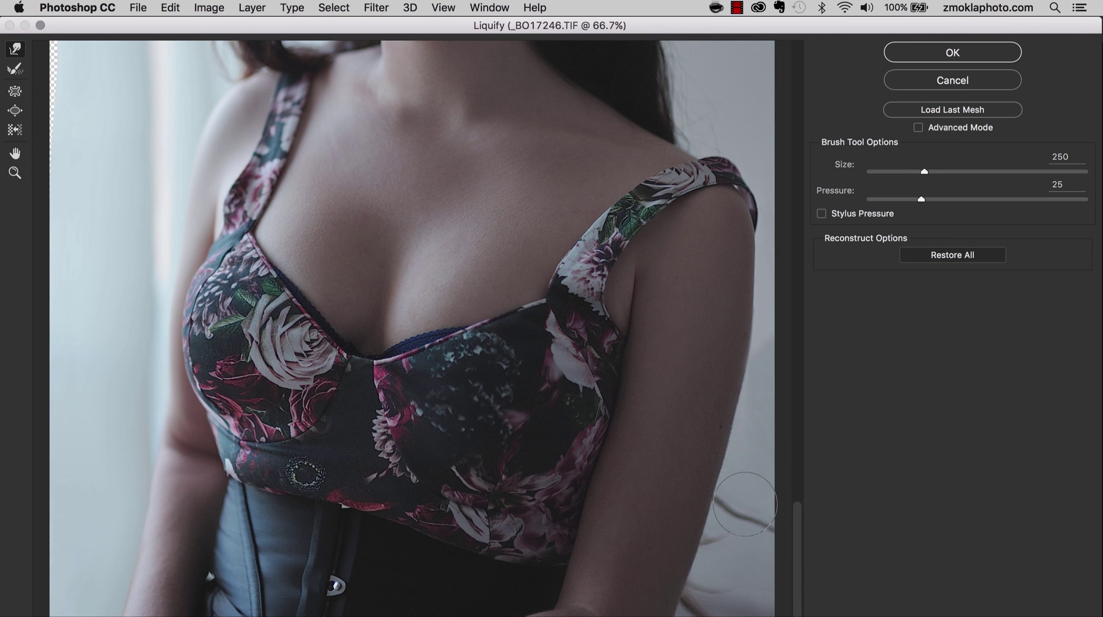
{"action": "key", "text": "bracketright"}
{"action": "key", "text": "bracketright"}
{"action": "key", "text": "bracketright"}
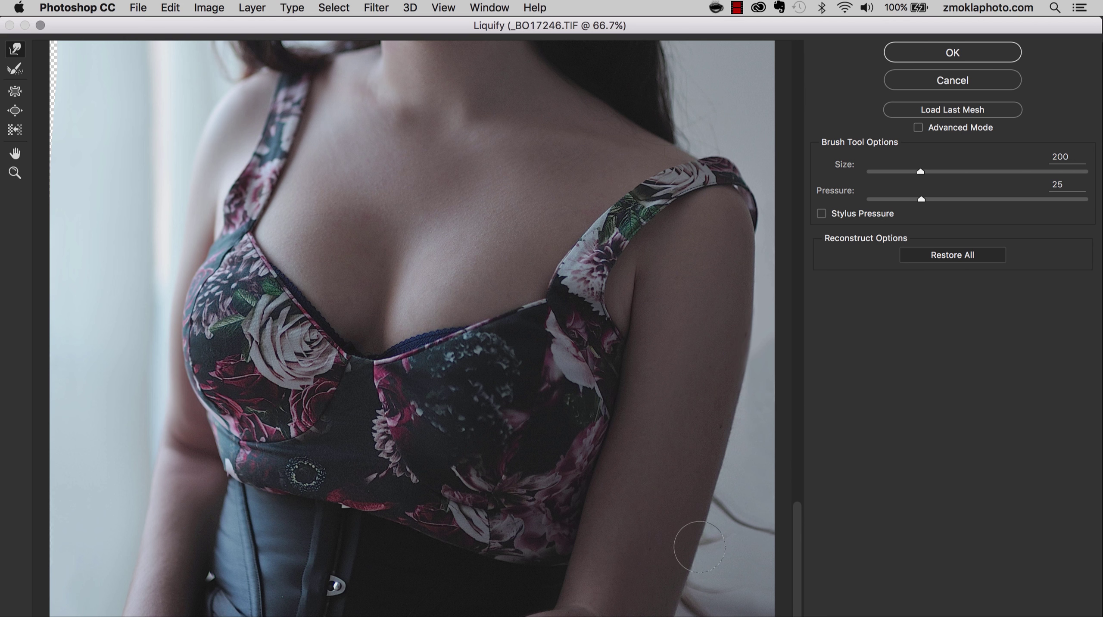
Touch up the curtain folds with a warp brush larger than 200 px and apply the Liquify changes.
{"action": "key", "text": "alt"}
{"action": "key", "text": "super+minus"}
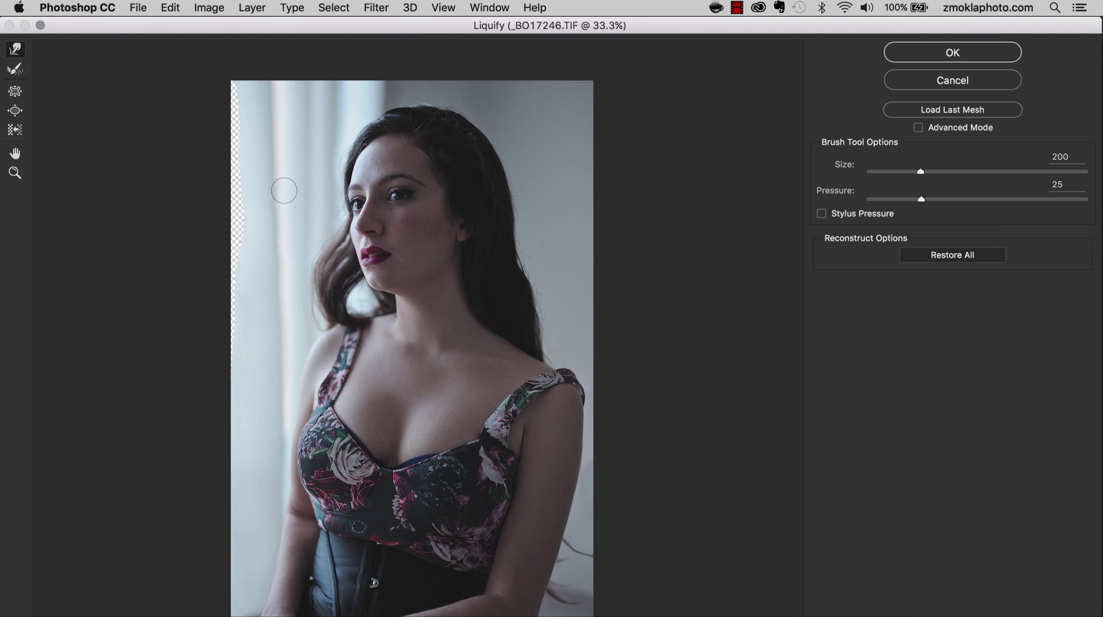
{"action": "key", "text": "bracketright"}
{"action": "key", "text": "bracketright"}
{"action": "key", "text": "bracketright"}
{"action": "key", "text": "bracketright"}
{"action": "key", "text": "bracketright"}
{"action": "left_click", "coordinate": [969, 50]}
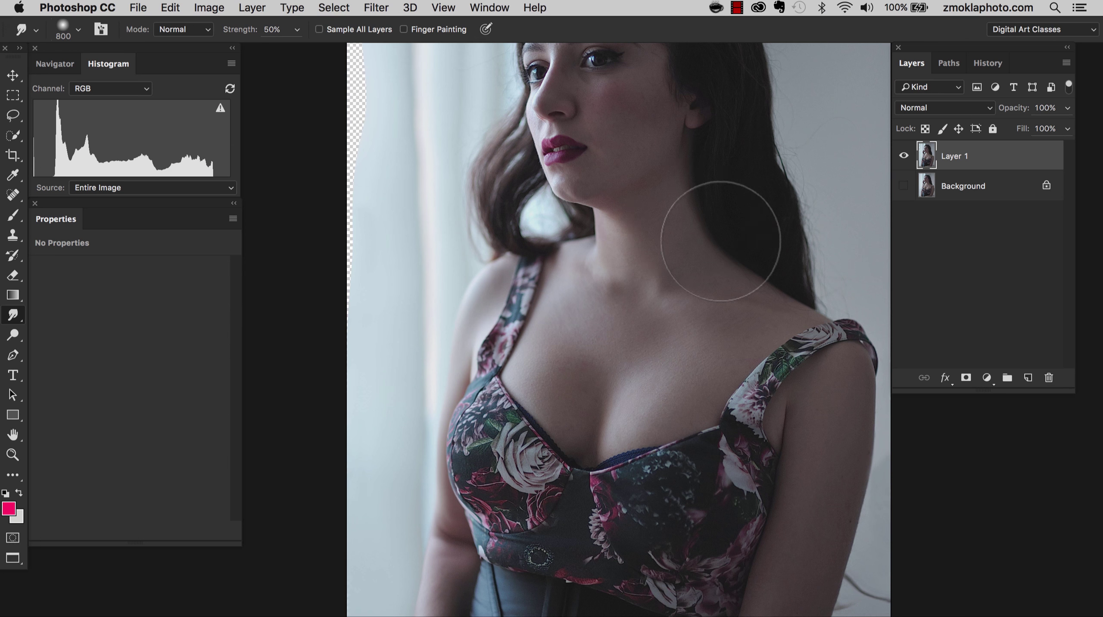
Clone curtain texture over the uppermost part of the transparent strip along the curtain border with a 125 px Clone Stamp brush.
{"action": "key", "text": "super+minus"}
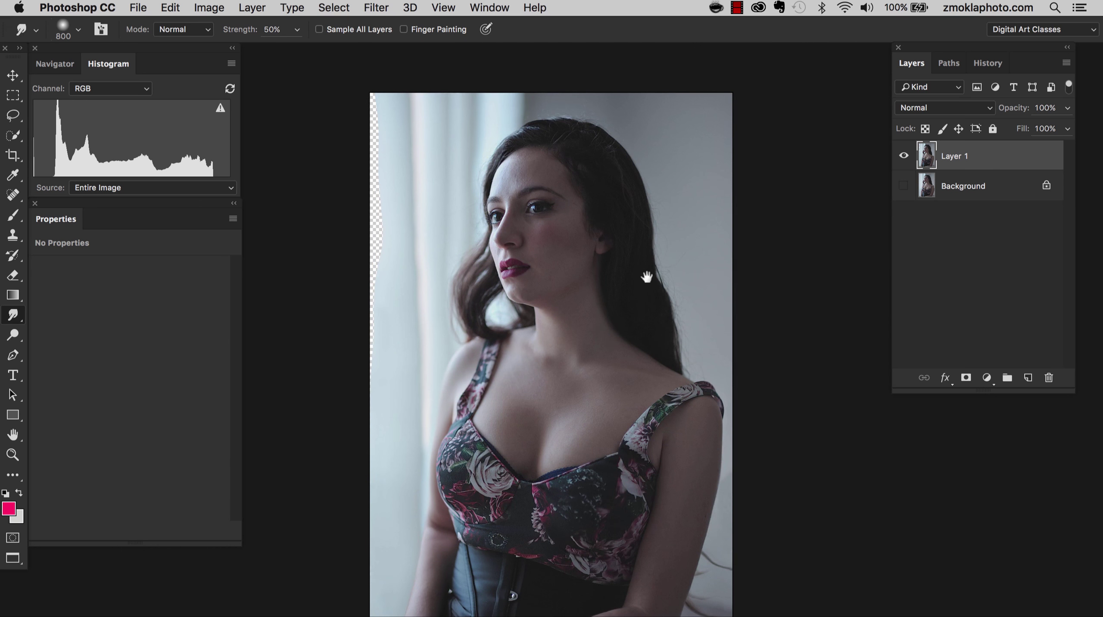
{"action": "left_click_drag", "start_coordinate": [646, 276], "coordinate": [648, 255]}
{"action": "key", "text": "super+plus"}
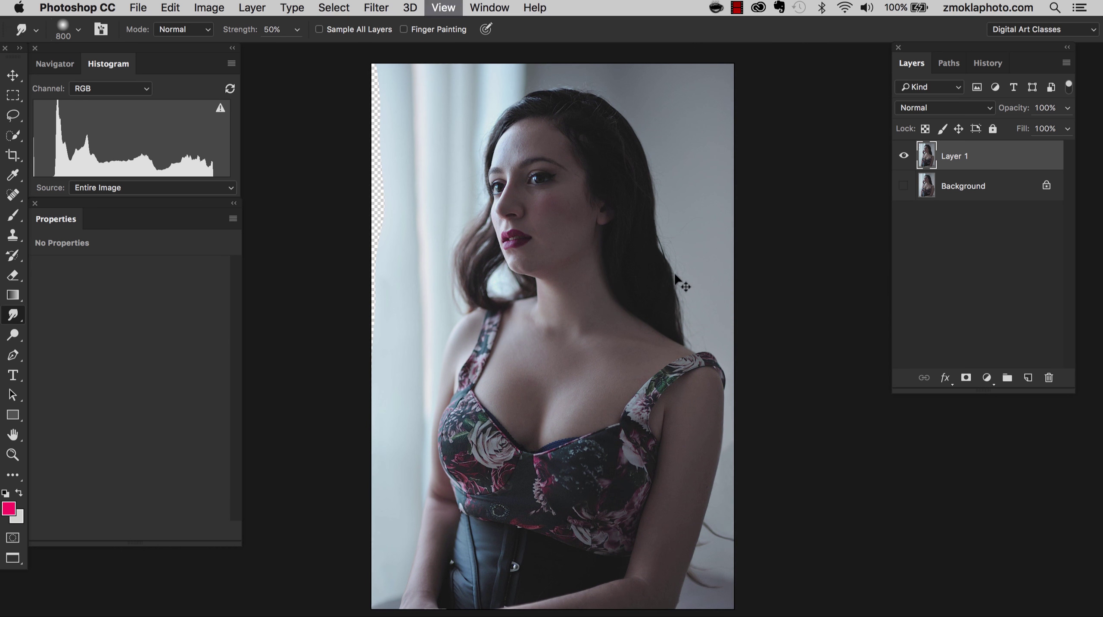
{"action": "key", "text": "super+plus"}
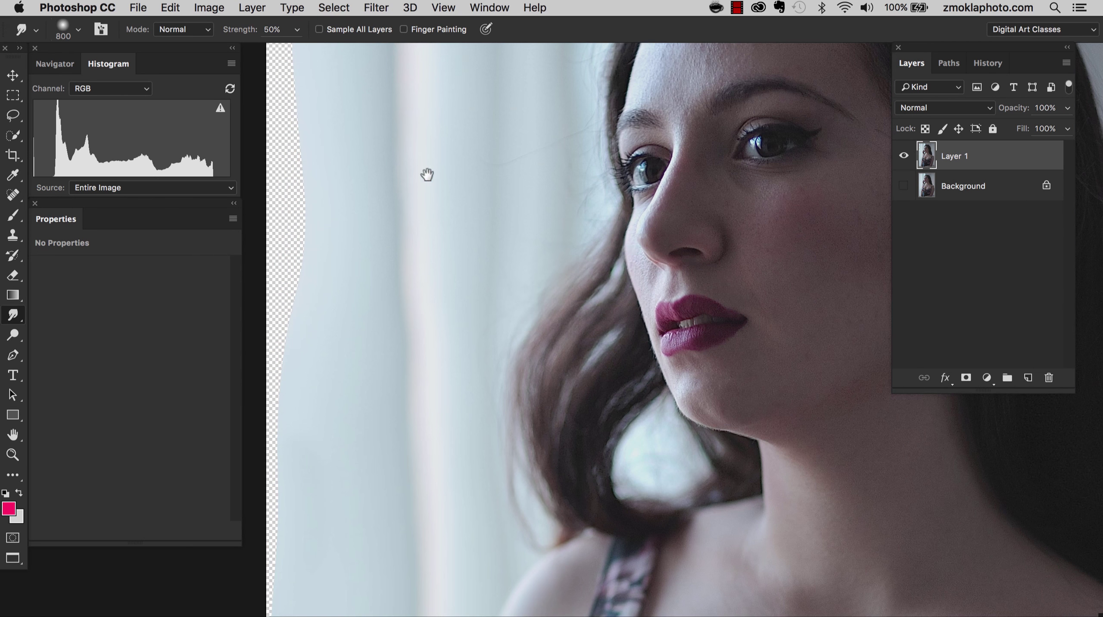
{"action": "key", "text": "super+plus"}
{"action": "mouse_move", "coordinate": [425, 175]}
{"action": "left_mouse_down"}
{"action": "mouse_move", "coordinate": [483, 318]}
{"action": "mouse_move", "coordinate": [483, 347]}
{"action": "mouse_move", "coordinate": [502, 216]}
{"action": "left_mouse_up"}
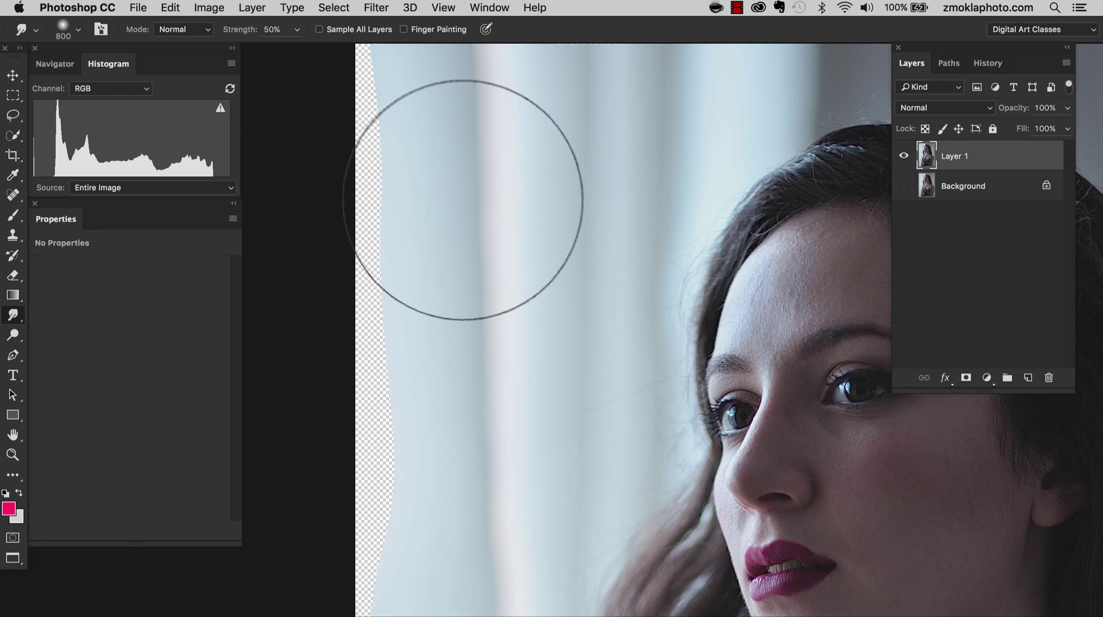
{"action": "key", "text": "s"}
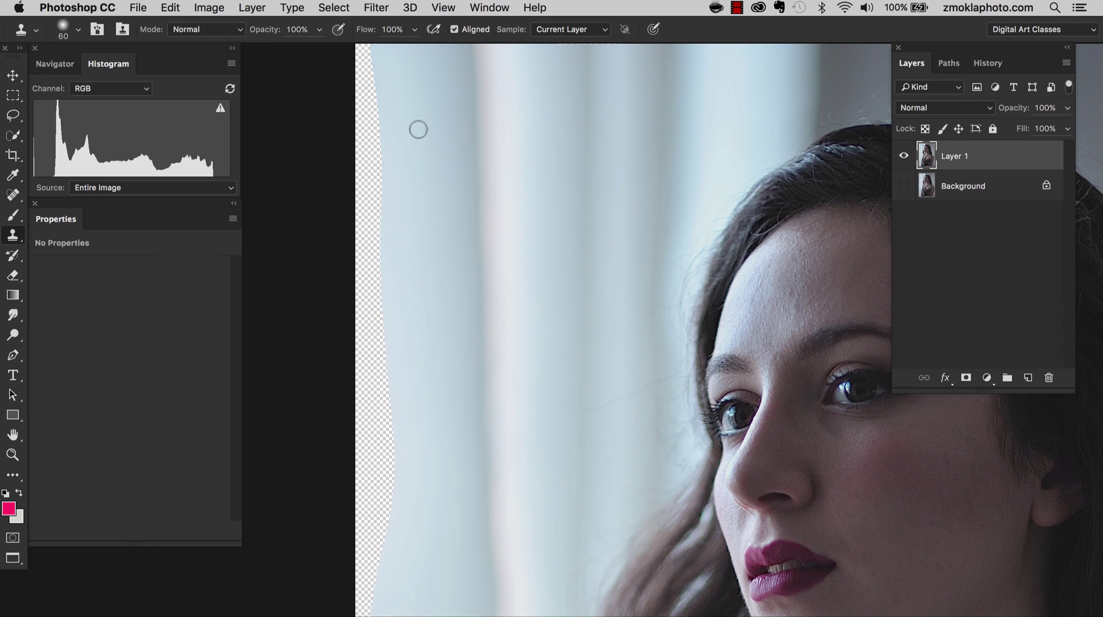
{"action": "key", "text": "bracketright"}
{"action": "key", "text": "bracketright"}
{"action": "key", "text": "bracketright"}
{"action": "left_click", "coordinate": [424, 83], "text": "alt"}
{"action": "mouse_move", "coordinate": [387, 81]}
{"action": "left_mouse_down"}
{"action": "mouse_move", "coordinate": [372, 64]}
{"action": "mouse_move", "coordinate": [371, 110]}
{"action": "mouse_move", "coordinate": [379, 128]}
{"action": "mouse_move", "coordinate": [392, 124]}
{"action": "mouse_move", "coordinate": [362, 156]}
{"action": "left_mouse_up"}
Fill the remaining corner gap and the transparent strip just below it with curtain texture using a 175 px Clone Stamp brush.
{"action": "scroll", "coordinate": [414, 160], "scroll_direction": "up", "scroll_amount": 5}
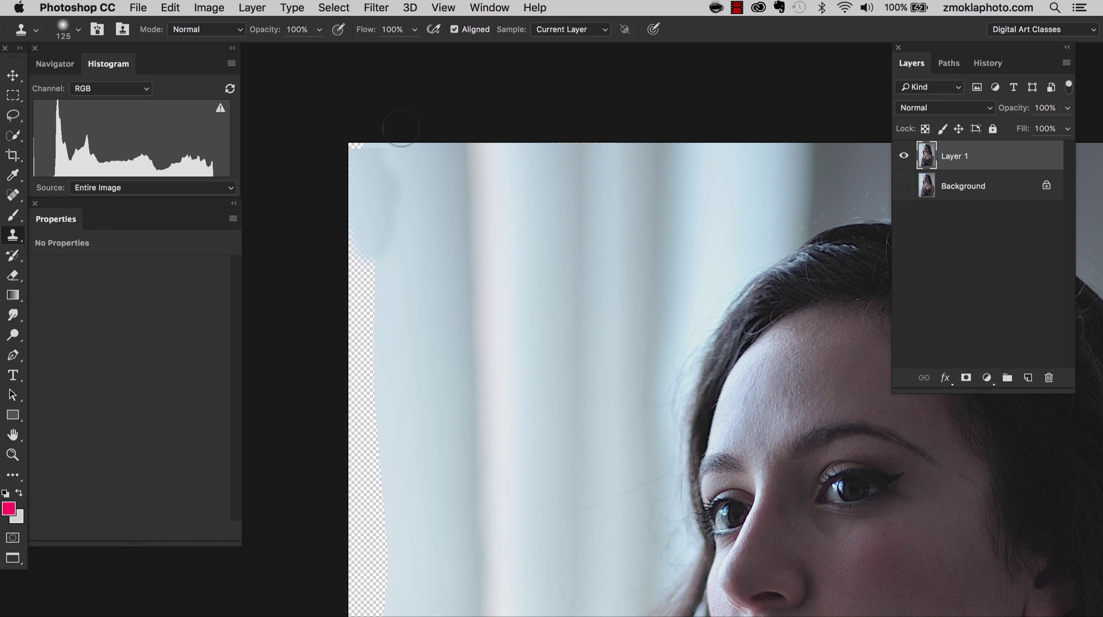
{"action": "key", "text": "bracketright"}
{"action": "key", "text": "bracketright"}
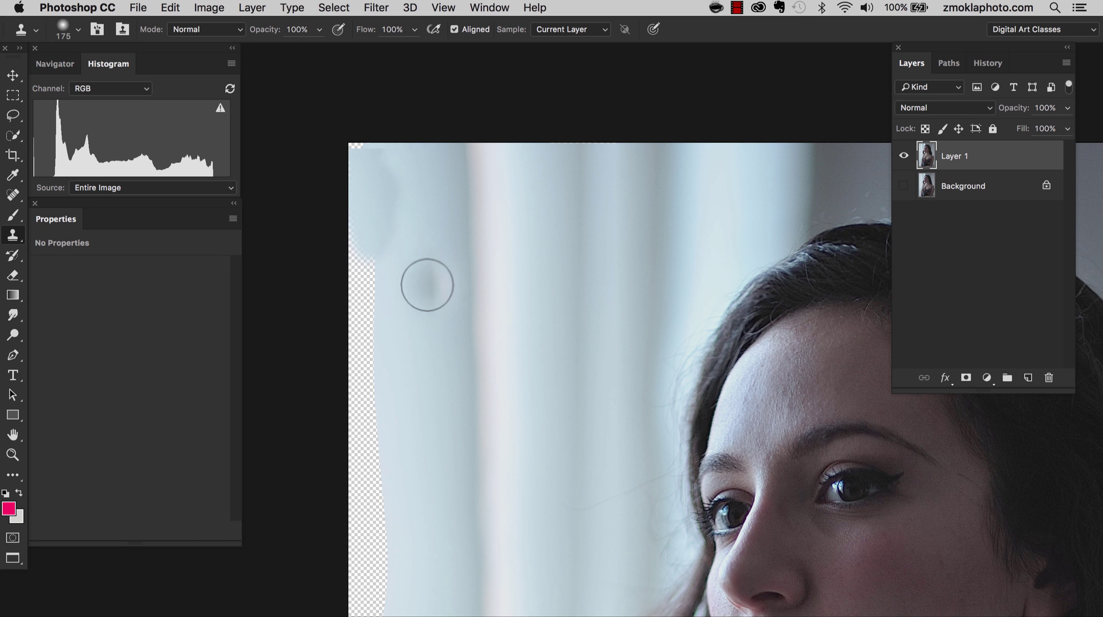
{"action": "left_click", "coordinate": [390, 346], "text": "alt"}
{"action": "mouse_move", "coordinate": [380, 333]}
{"action": "left_mouse_down"}
{"action": "mouse_move", "coordinate": [359, 265]}
{"action": "mouse_move", "coordinate": [354, 280]}
{"action": "mouse_move", "coordinate": [389, 322]}
{"action": "mouse_move", "coordinate": [391, 348]}
{"action": "mouse_move", "coordinate": [351, 267]}
{"action": "mouse_move", "coordinate": [375, 236]}
{"action": "mouse_move", "coordinate": [385, 191]}
{"action": "mouse_move", "coordinate": [377, 132]}
{"action": "mouse_move", "coordinate": [355, 150]}
{"action": "mouse_move", "coordinate": [376, 188]}
{"action": "mouse_move", "coordinate": [382, 267]}
{"action": "left_mouse_up"}
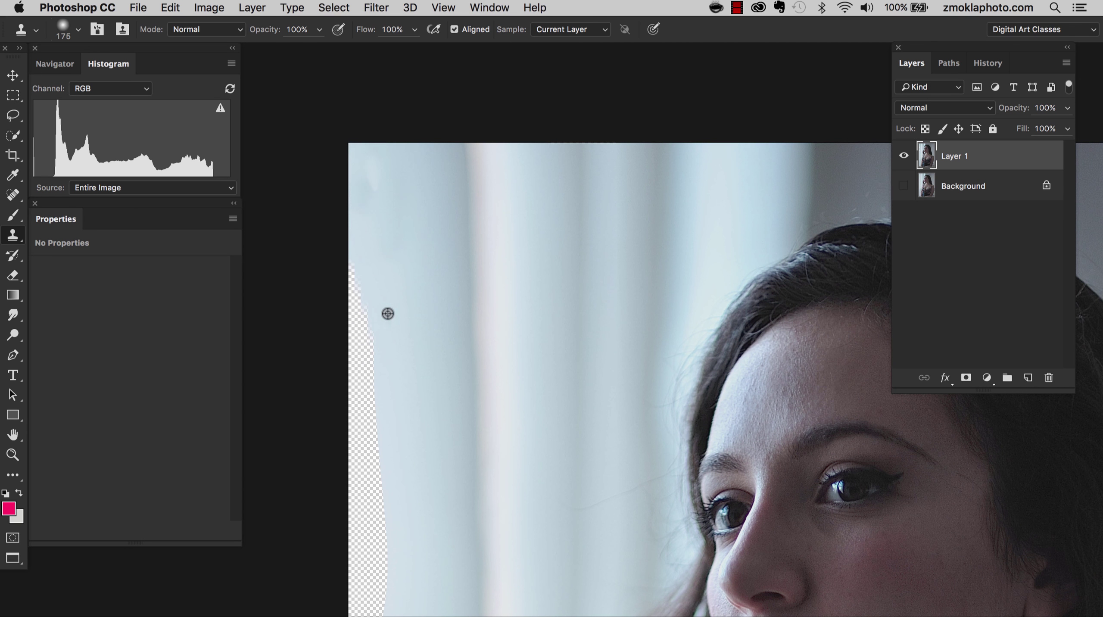
{"action": "mouse_move", "coordinate": [369, 356]}
{"action": "left_mouse_down"}
{"action": "mouse_move", "coordinate": [357, 288]}
{"action": "mouse_move", "coordinate": [344, 286]}
{"action": "mouse_move", "coordinate": [371, 430]}
{"action": "mouse_move", "coordinate": [376, 362]}
{"action": "mouse_move", "coordinate": [364, 458]}
{"action": "left_mouse_up"}
Clone newly sampled curtain areas over the wide transparent gap along the border level with the face.
{"action": "left_click_drag", "start_coordinate": [482, 399], "coordinate": [500, 247]}
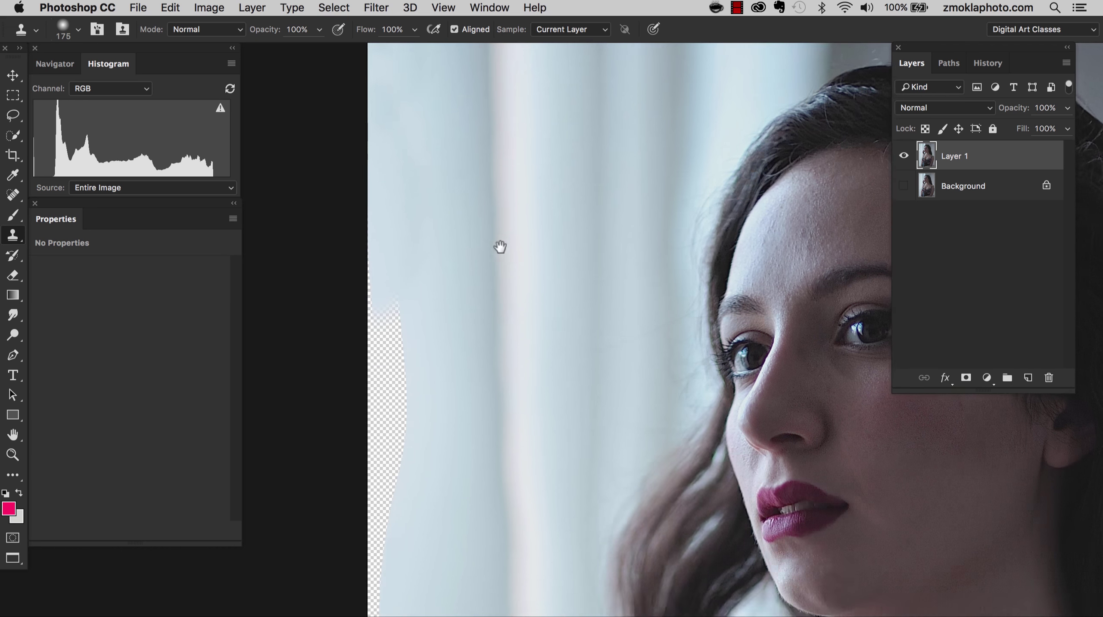
{"action": "scroll", "coordinate": [500, 247], "scroll_direction": "up", "scroll_amount": 5}
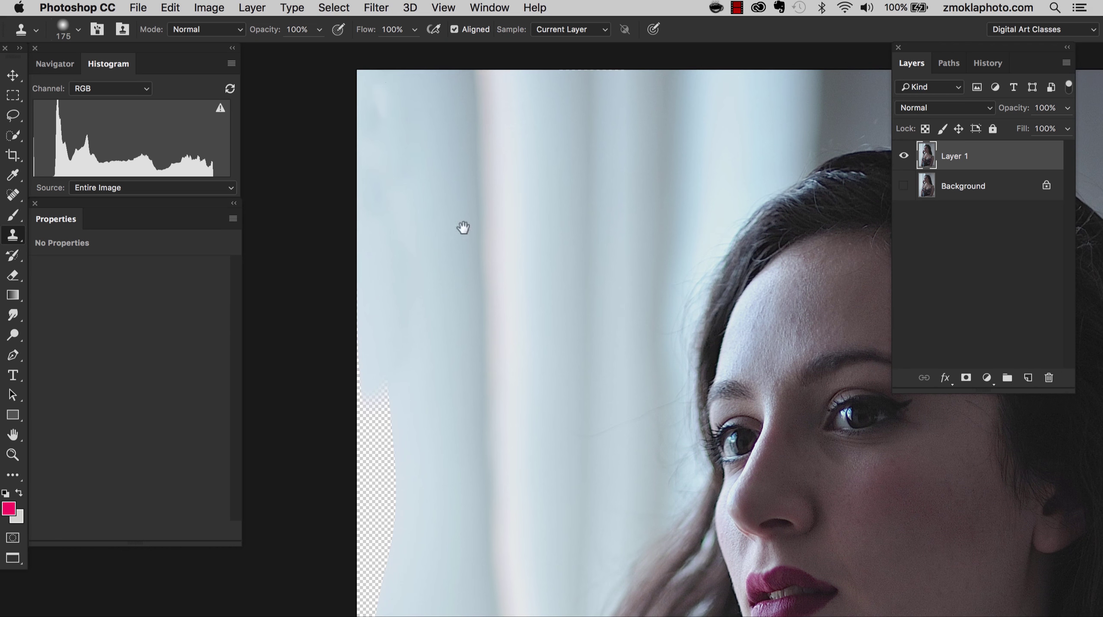
{"action": "left_click", "coordinate": [394, 144], "text": "alt"}
{"action": "mouse_move", "coordinate": [390, 384]}
{"action": "left_mouse_down"}
{"action": "mouse_move", "coordinate": [385, 429]}
{"action": "mouse_move", "coordinate": [368, 395]}
{"action": "mouse_move", "coordinate": [355, 434]}
{"action": "mouse_move", "coordinate": [384, 439]}
{"action": "mouse_move", "coordinate": [370, 460]}
{"action": "mouse_move", "coordinate": [394, 468]}
{"action": "left_mouse_up"}
{"action": "left_click", "coordinate": [400, 374], "text": "alt"}
{"action": "left_click", "coordinate": [414, 424], "text": "alt"}
{"action": "left_click_drag", "start_coordinate": [397, 508], "coordinate": [377, 516]}
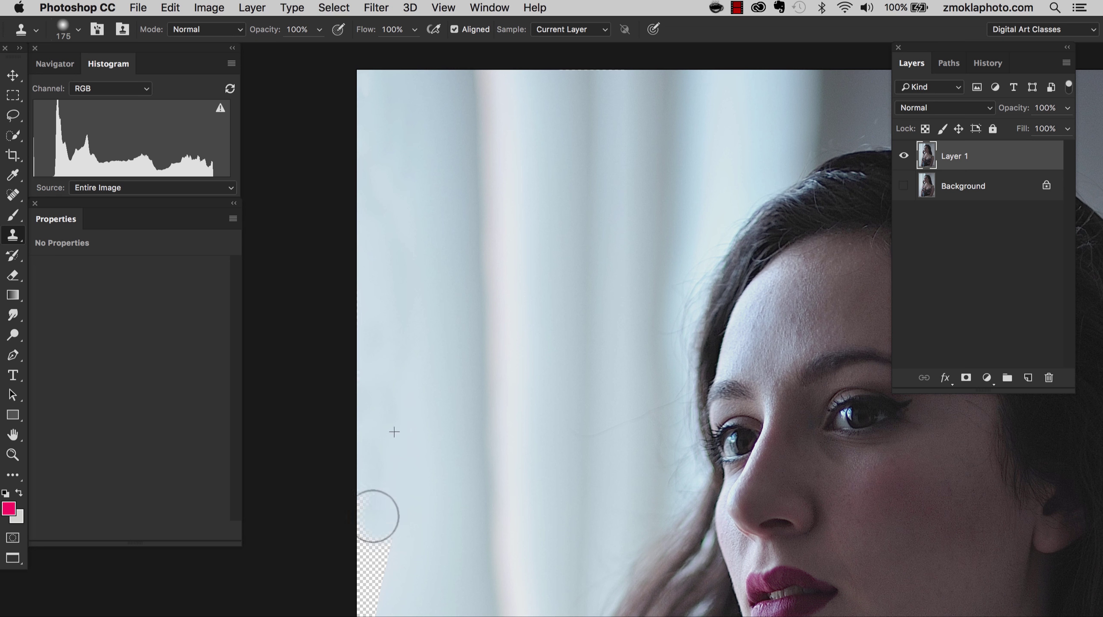
Clone curtain texture down the rest of the transparent border strip, level with the lower hair and shoulder.
{"action": "left_click_drag", "start_coordinate": [456, 512], "coordinate": [509, 308]}
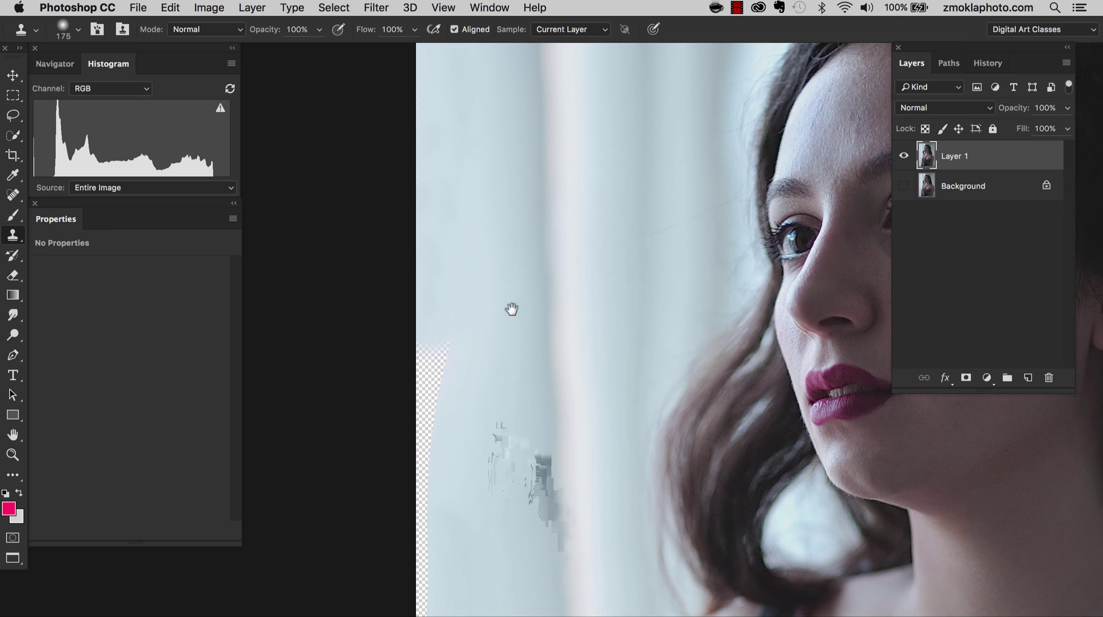
{"action": "left_click", "coordinate": [456, 300], "text": "alt"}
{"action": "mouse_move", "coordinate": [449, 335]}
{"action": "left_mouse_down"}
{"action": "mouse_move", "coordinate": [430, 394]}
{"action": "mouse_move", "coordinate": [423, 366]}
{"action": "mouse_move", "coordinate": [425, 447]}
{"action": "mouse_move", "coordinate": [445, 458]}
{"action": "left_mouse_up"}
{"action": "mouse_move", "coordinate": [516, 450]}
{"action": "left_mouse_down"}
{"action": "mouse_move", "coordinate": [545, 310]}
{"action": "mouse_move", "coordinate": [538, 291]}
{"action": "left_mouse_up"}
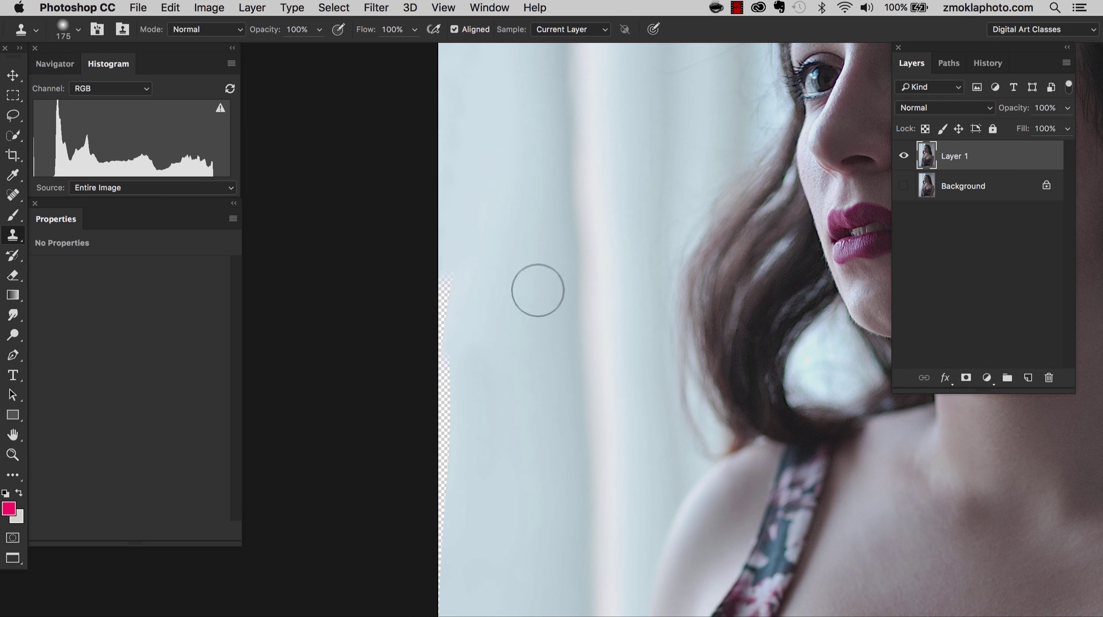
{"action": "left_click", "coordinate": [482, 253], "text": "alt"}
{"action": "mouse_move", "coordinate": [460, 298]}
{"action": "left_mouse_down"}
{"action": "mouse_move", "coordinate": [435, 500]}
{"action": "mouse_move", "coordinate": [440, 562]}
{"action": "mouse_move", "coordinate": [440, 404]}
{"action": "mouse_move", "coordinate": [451, 446]}
{"action": "mouse_move", "coordinate": [447, 589]}
{"action": "mouse_move", "coordinate": [440, 318]}
{"action": "left_mouse_up"}
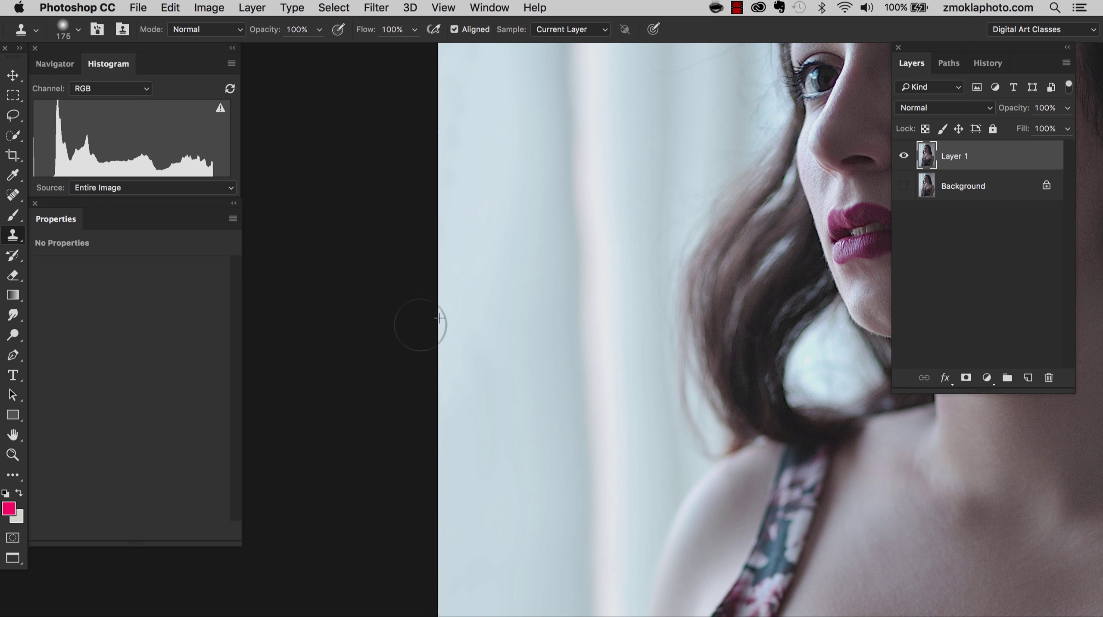
Show the Background layer and toggle Layer 1's visibility to compare the retouched portrait with the original.
{"action": "key", "text": "super+0"}
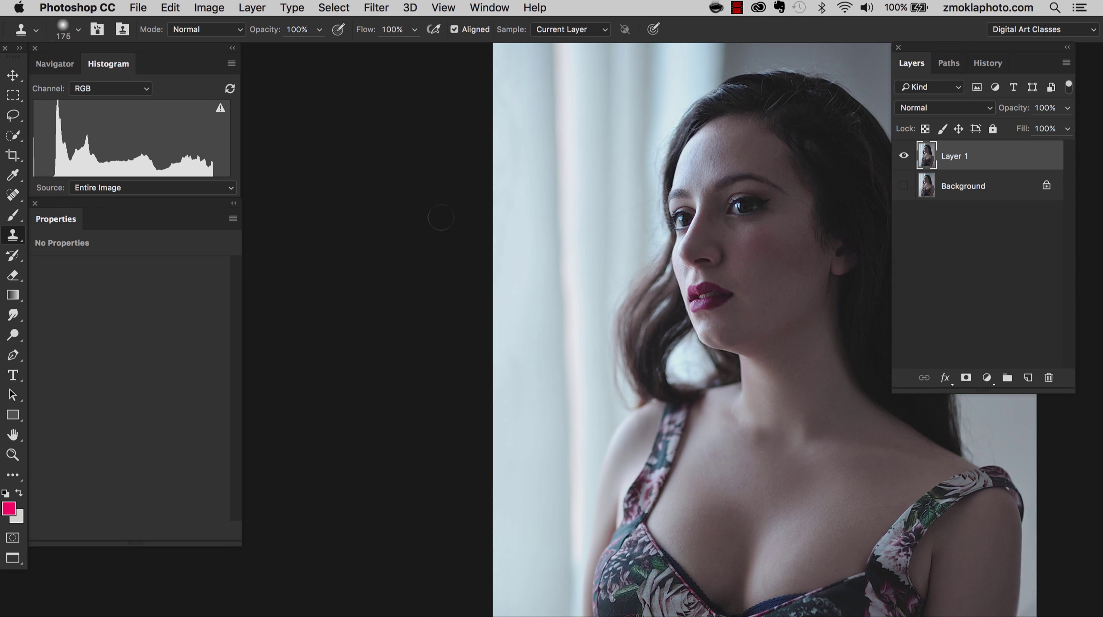
{"action": "key", "text": "super+minus"}
{"action": "key", "text": "super+minus"}
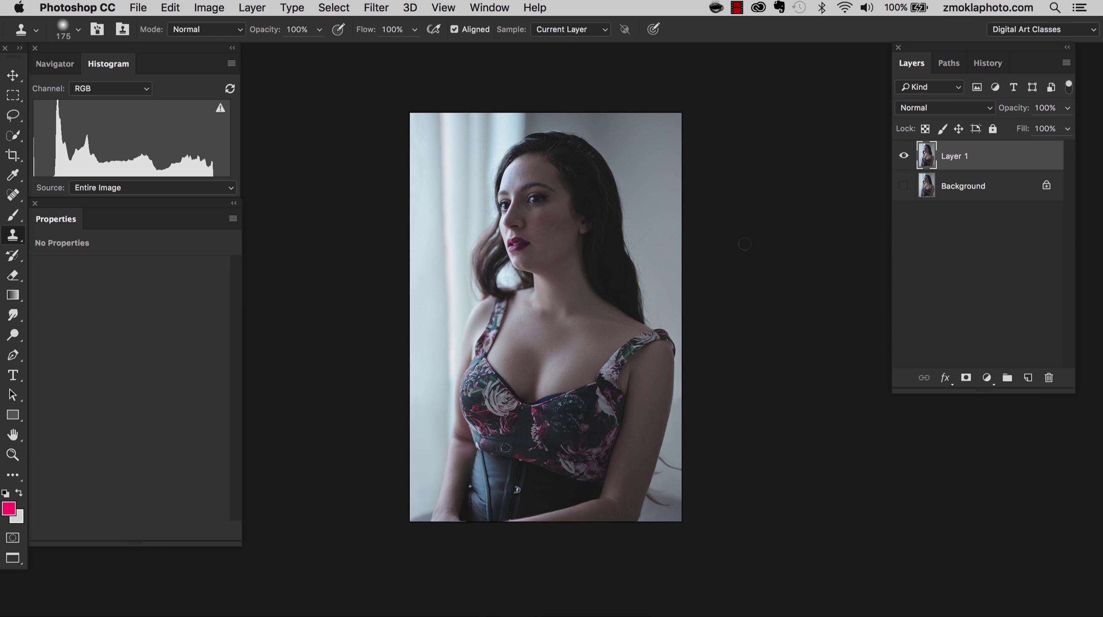
{"action": "key", "text": "super+plus"}
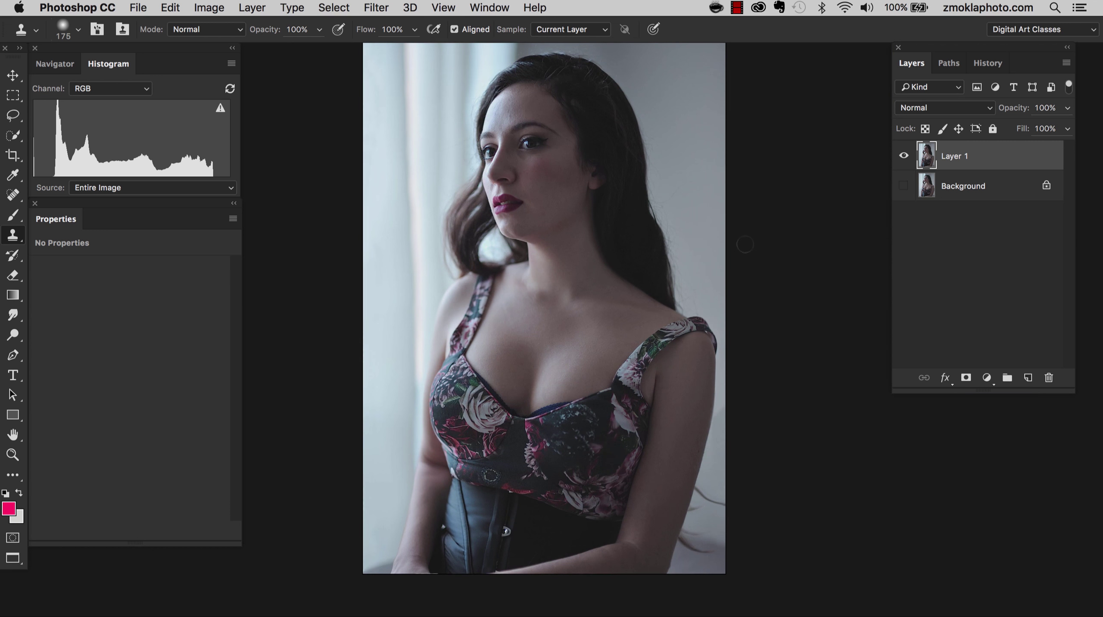
{"action": "left_click_drag", "start_coordinate": [803, 217], "coordinate": [809, 232]}
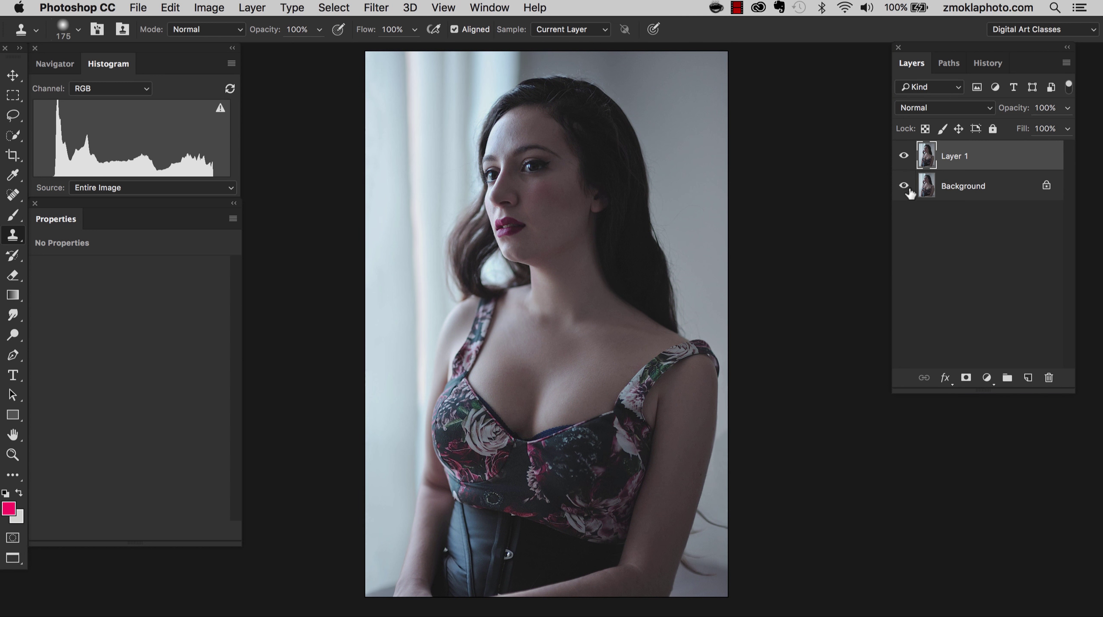
{"action": "left_click", "coordinate": [905, 159]}
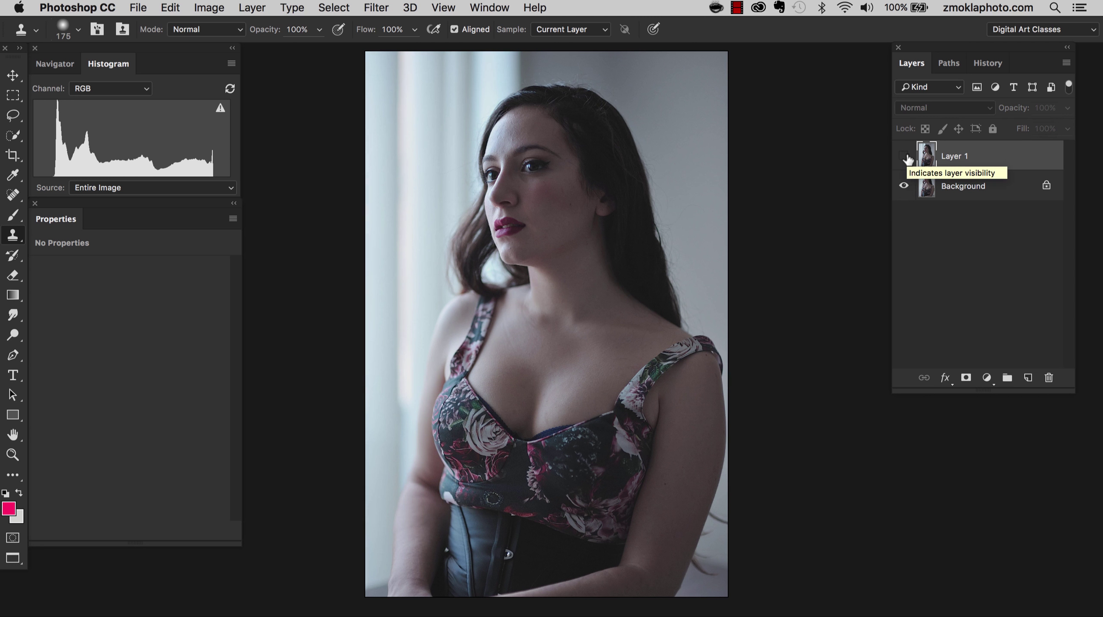
{"action": "left_click", "coordinate": [905, 158]}
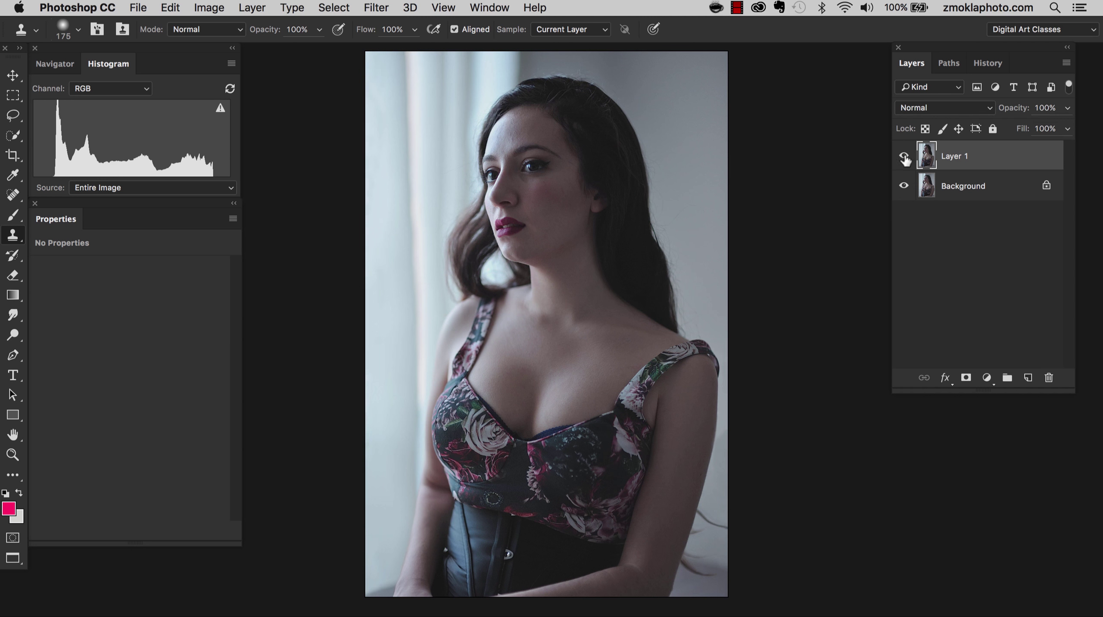
{"action": "left_click", "coordinate": [904, 159]}
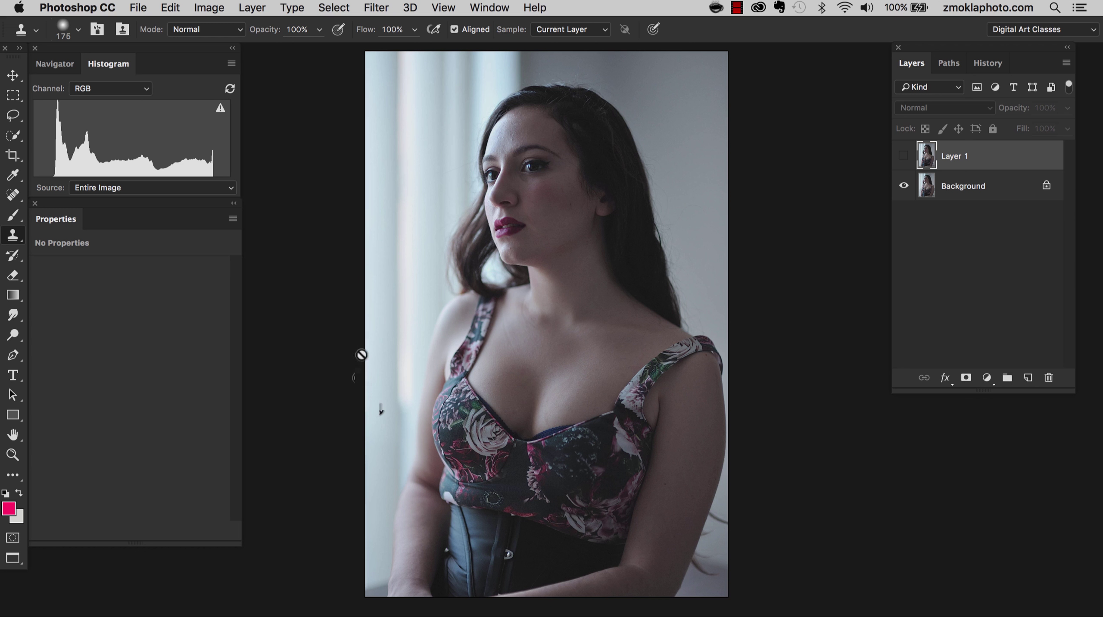
{"action": "left_click", "coordinate": [905, 158]}
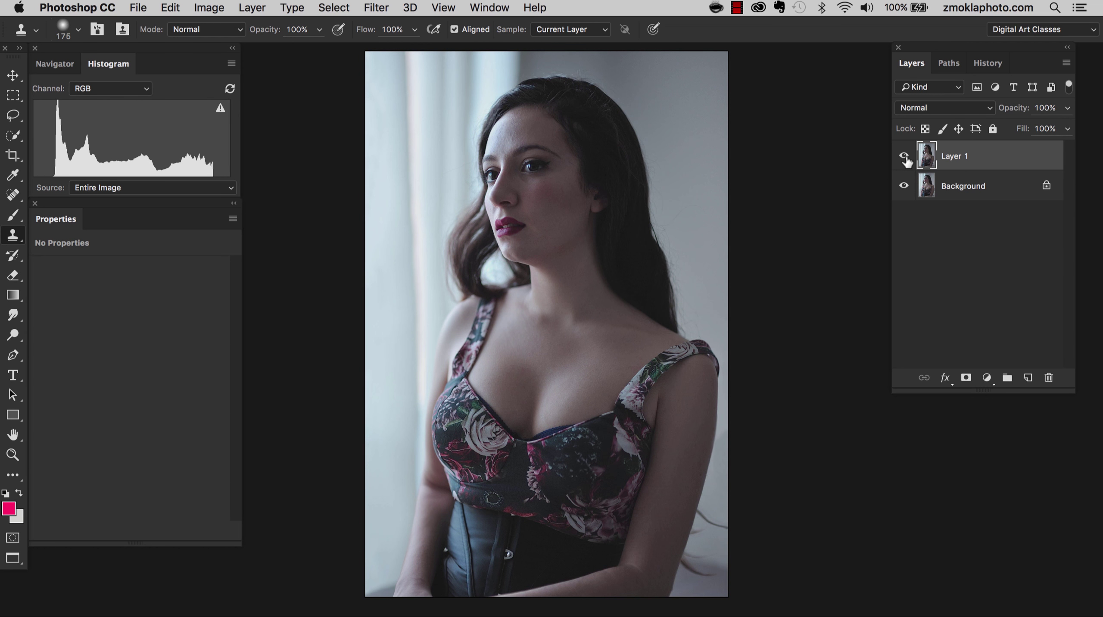
{"action": "left_click", "coordinate": [907, 159]}
{"action": "left_click", "coordinate": [906, 161]}
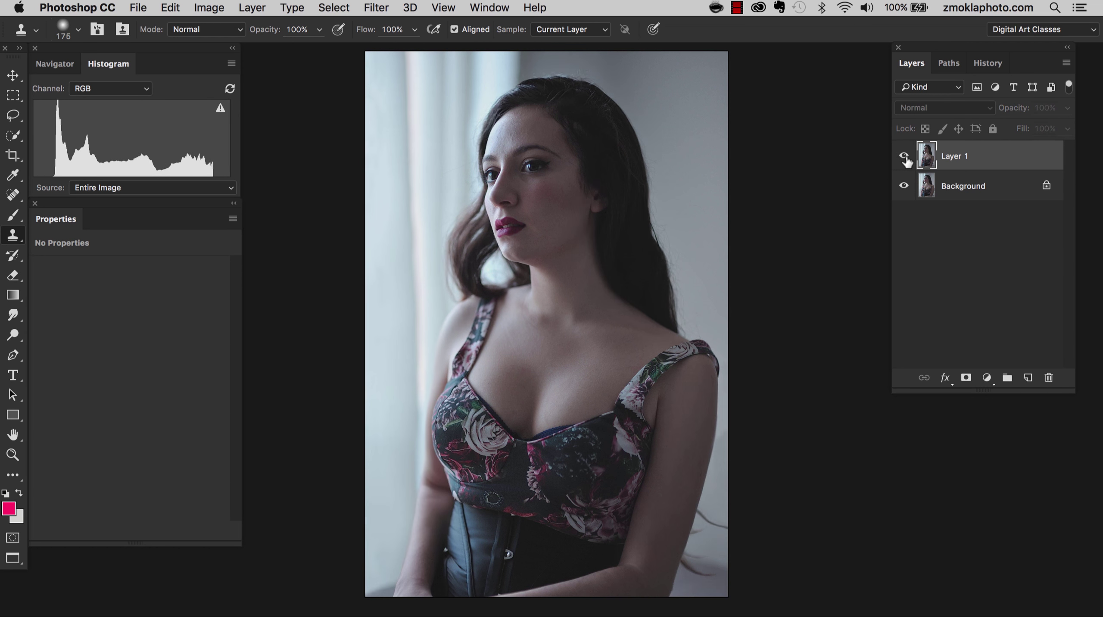
{"action": "left_click", "coordinate": [905, 159]}
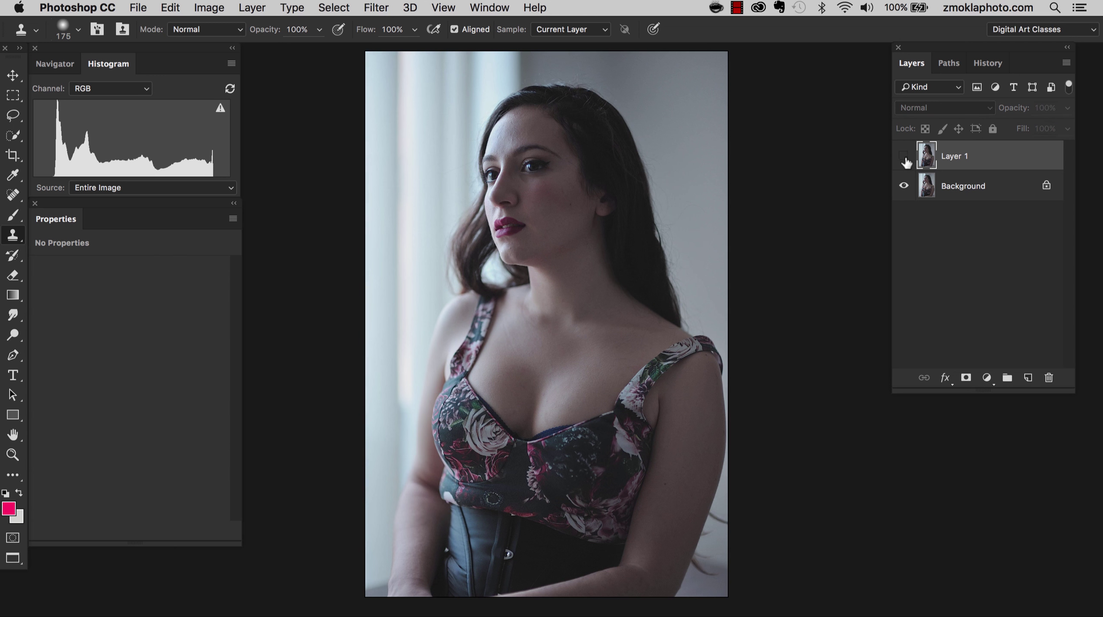
{"action": "left_click", "coordinate": [906, 161]}
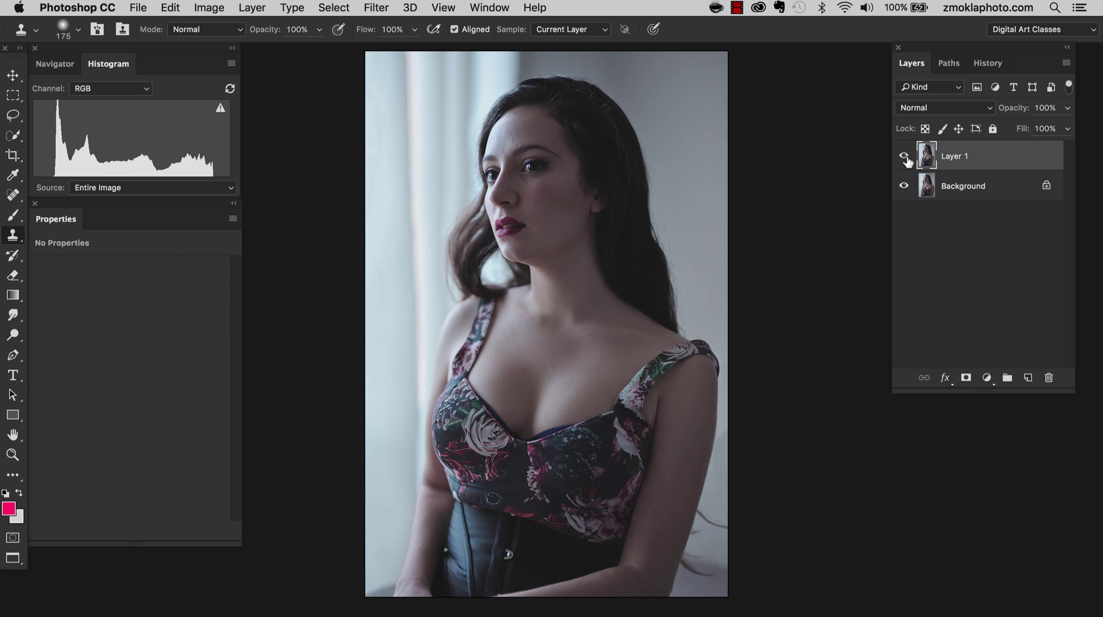
{"action": "left_click", "coordinate": [906, 159]}
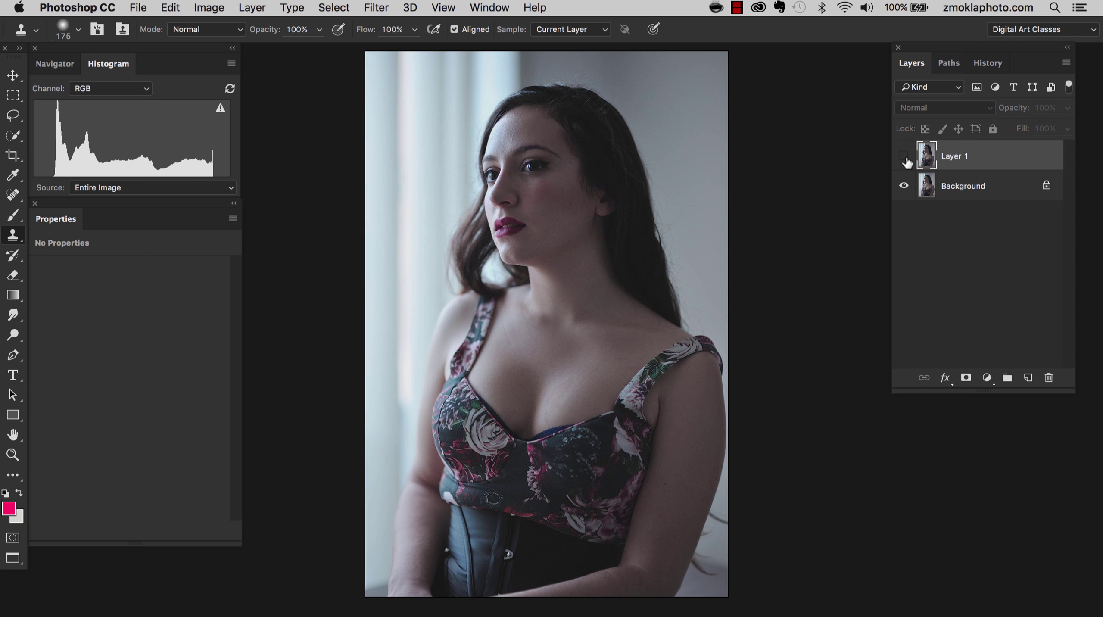
Switch Layer 1 off and on repeatedly to compare the reshaped hair, figure and filled curtain with the original photo.
{"action": "left_click", "coordinate": [905, 158]}
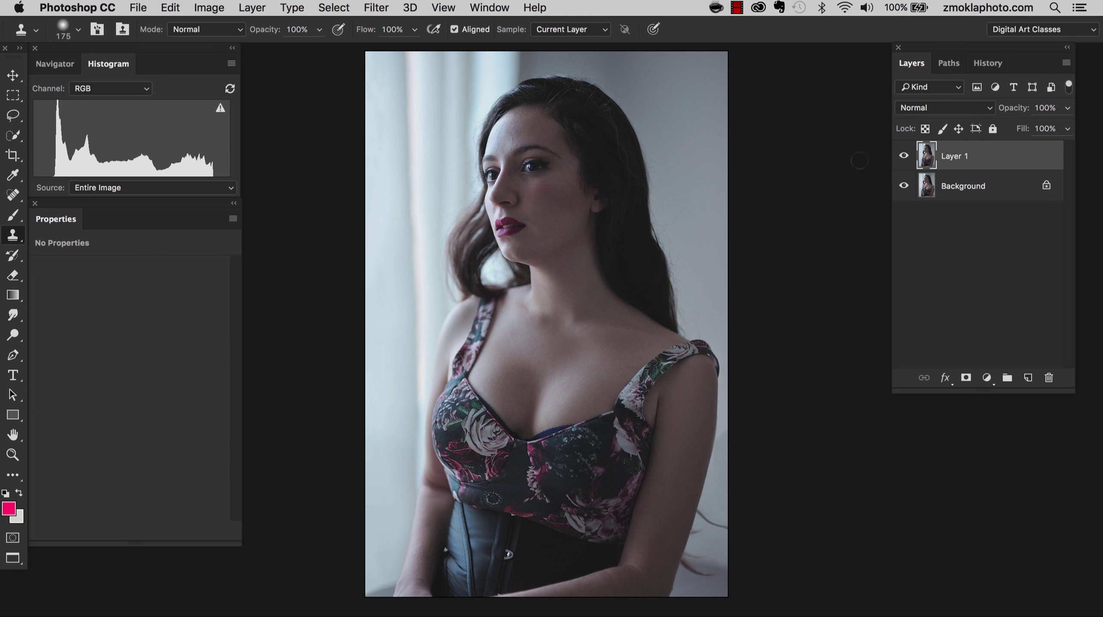
{"action": "left_click", "coordinate": [905, 158]}
{"action": "left_click", "coordinate": [904, 157]}
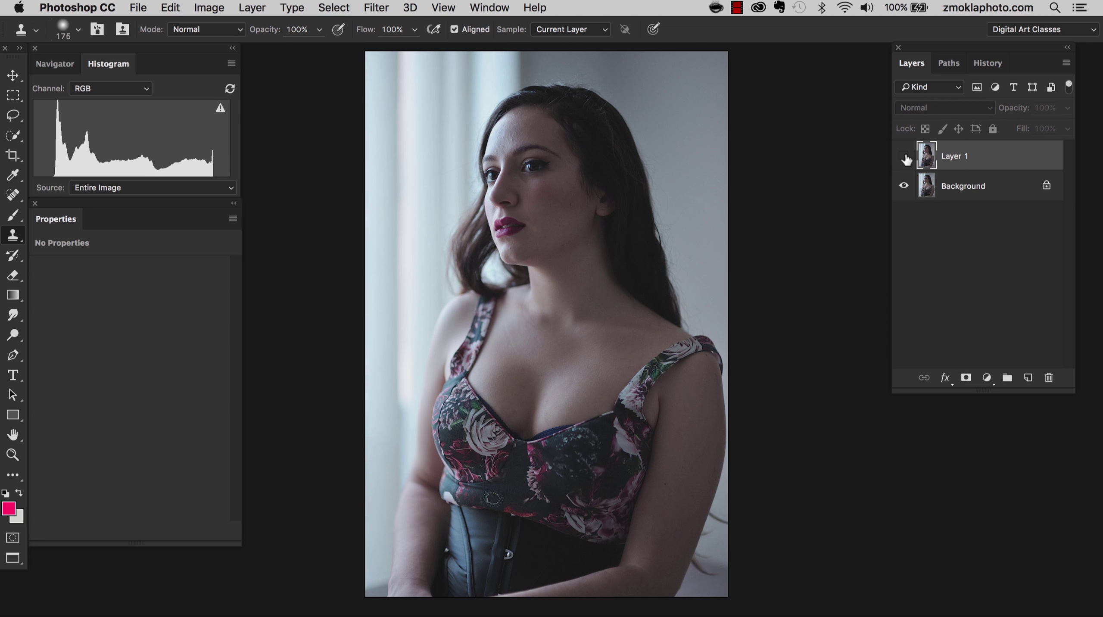
{"action": "left_click", "coordinate": [905, 157]}
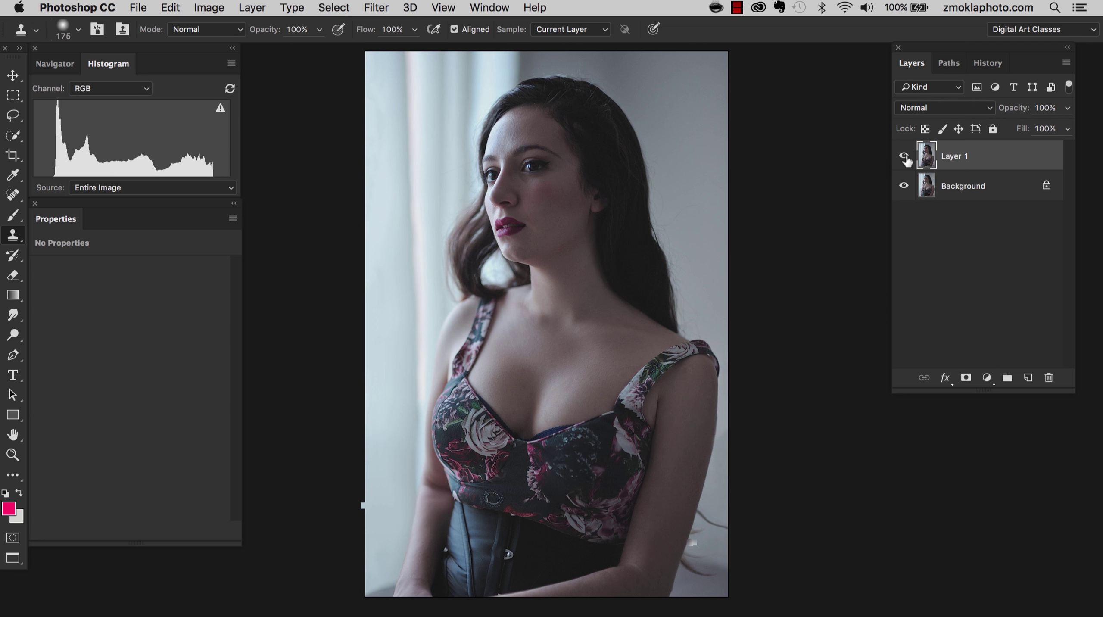
{"action": "left_click", "coordinate": [904, 156]}
{"action": "left_click", "coordinate": [904, 157]}
Remove the blemishes in the middle of the forehead and above the inner eyebrow using a 70 px content-aware Spot Healing Brush.
{"action": "key", "text": "super+equal"}
{"action": "key", "text": "super+equal"}
{"action": "key", "text": "super+equal"}
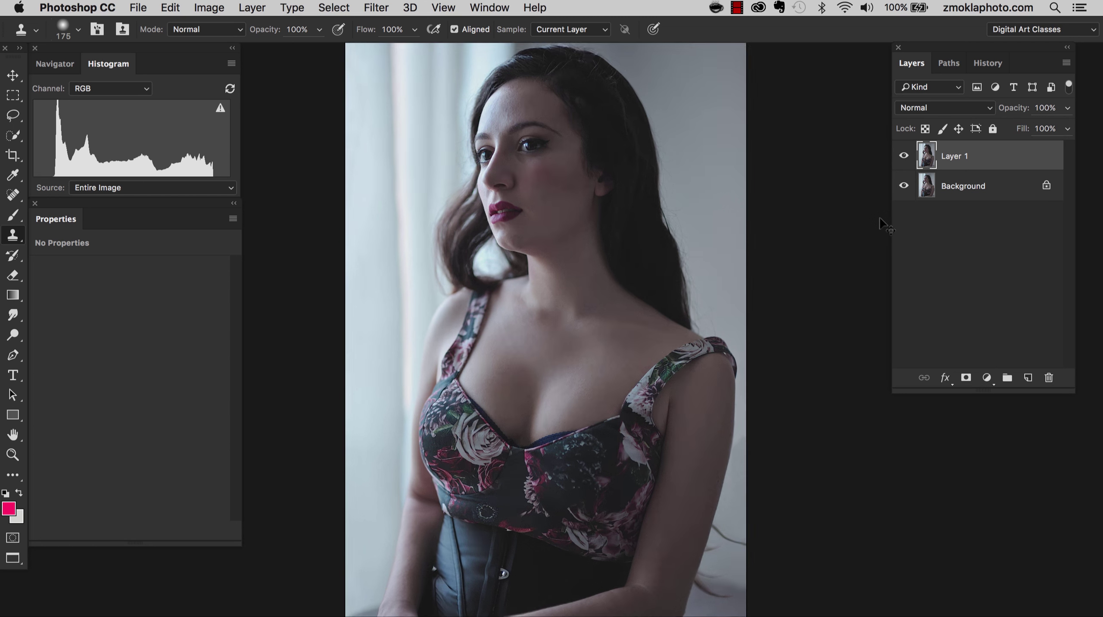
{"action": "key", "text": "super+equal"}
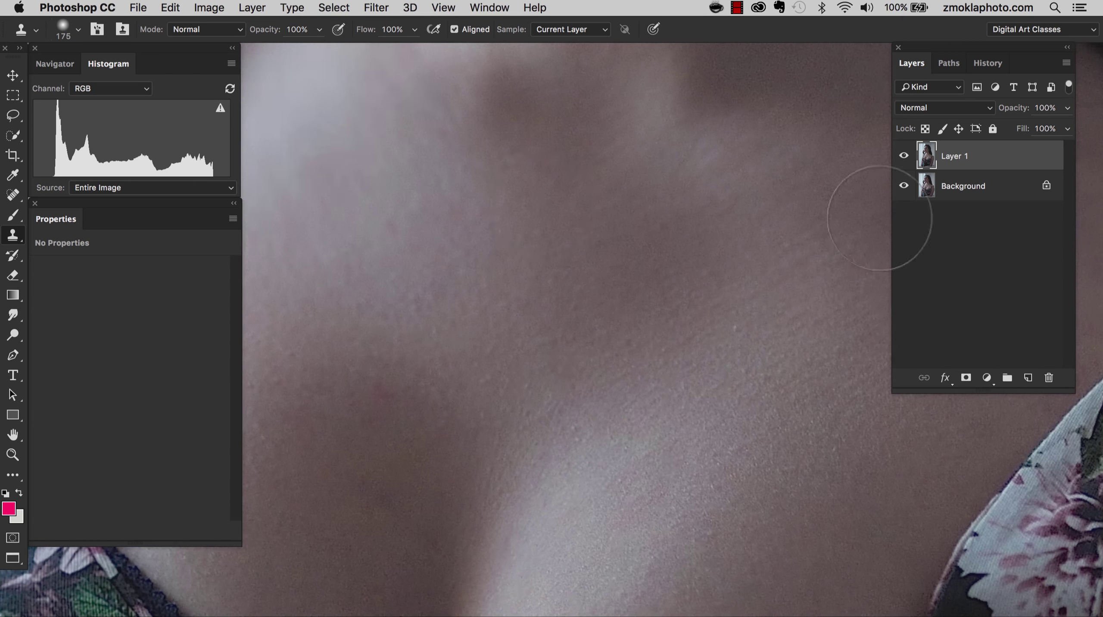
{"action": "mouse_move", "coordinate": [540, 303]}
{"action": "left_mouse_down"}
{"action": "mouse_move", "coordinate": [571, 158]}
{"action": "mouse_move", "coordinate": [527, 212]}
{"action": "mouse_move", "coordinate": [611, 254]}
{"action": "mouse_move", "coordinate": [630, 287]}
{"action": "mouse_move", "coordinate": [581, 249]}
{"action": "left_mouse_up"}
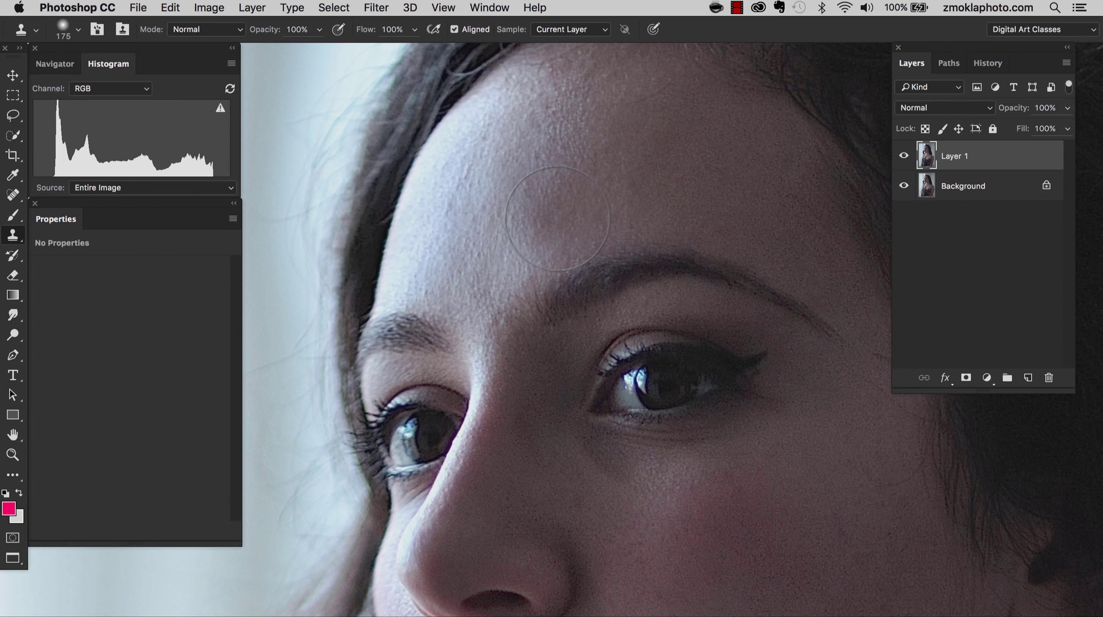
{"action": "key", "text": "j"}
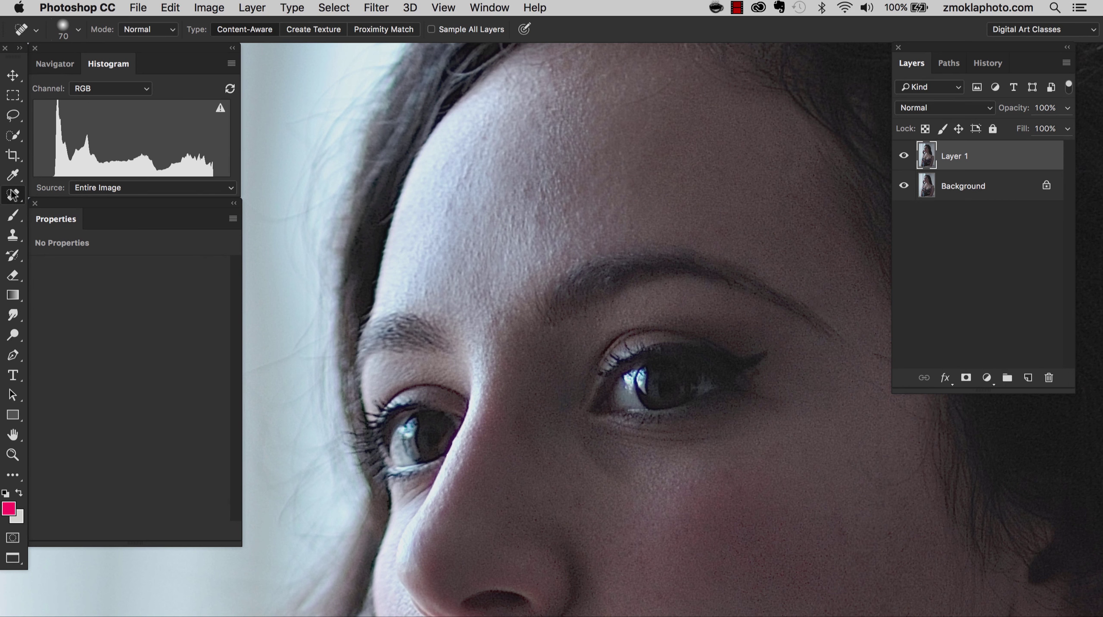
{"action": "key", "text": "super+z"}
{"action": "left_click", "coordinate": [538, 201]}
{"action": "left_click", "coordinate": [535, 183]}
{"action": "left_click", "coordinate": [521, 221]}
{"action": "left_click", "coordinate": [538, 258]}
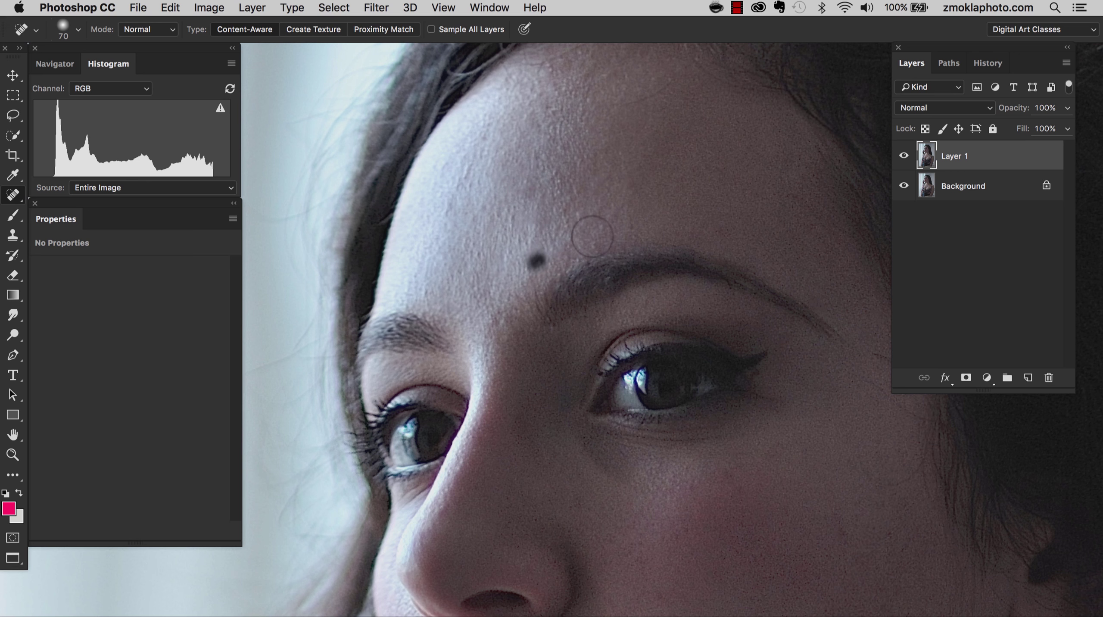
{"action": "left_click", "coordinate": [575, 187]}
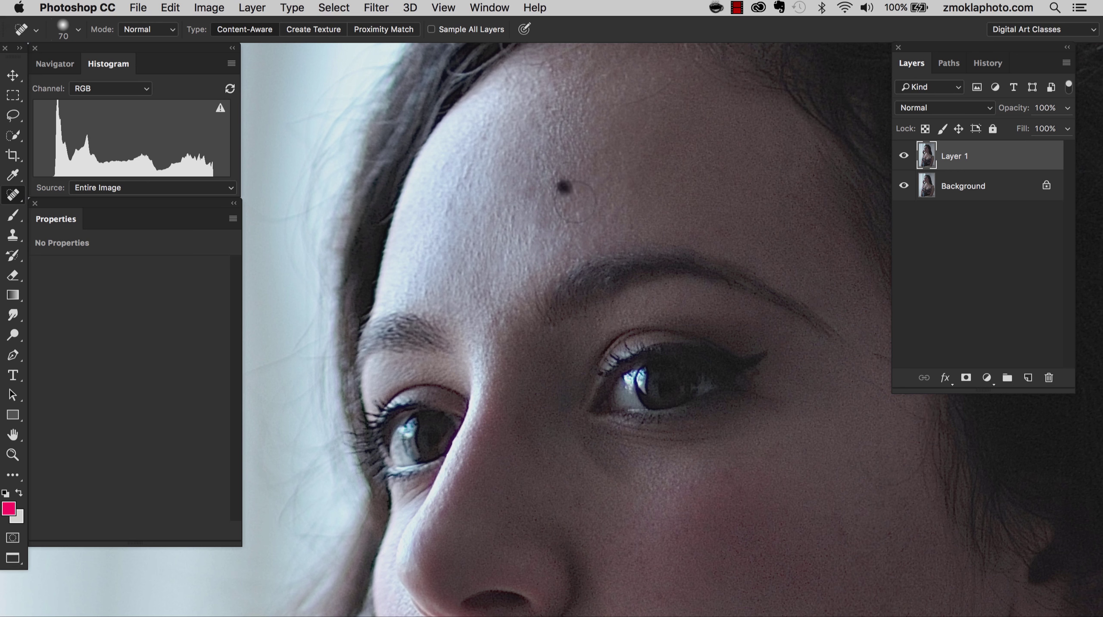
Heal the spots on the brighter, window-facing side of the forehead and the mark between the eyebrows.
{"action": "left_click", "coordinate": [449, 196]}
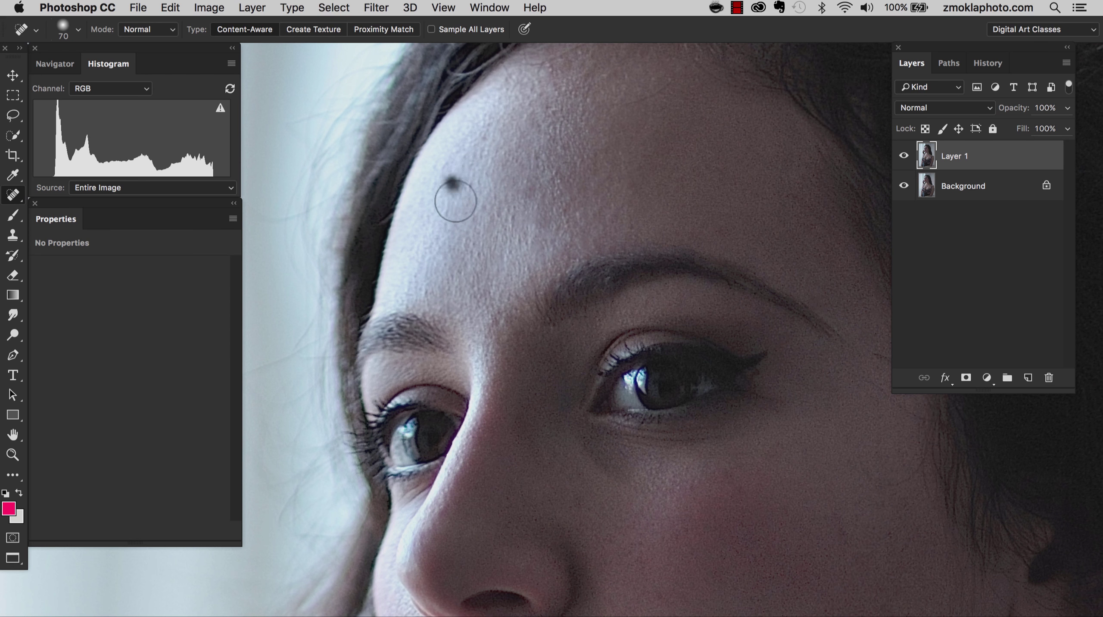
{"action": "left_click", "coordinate": [443, 211]}
{"action": "left_click", "coordinate": [468, 190]}
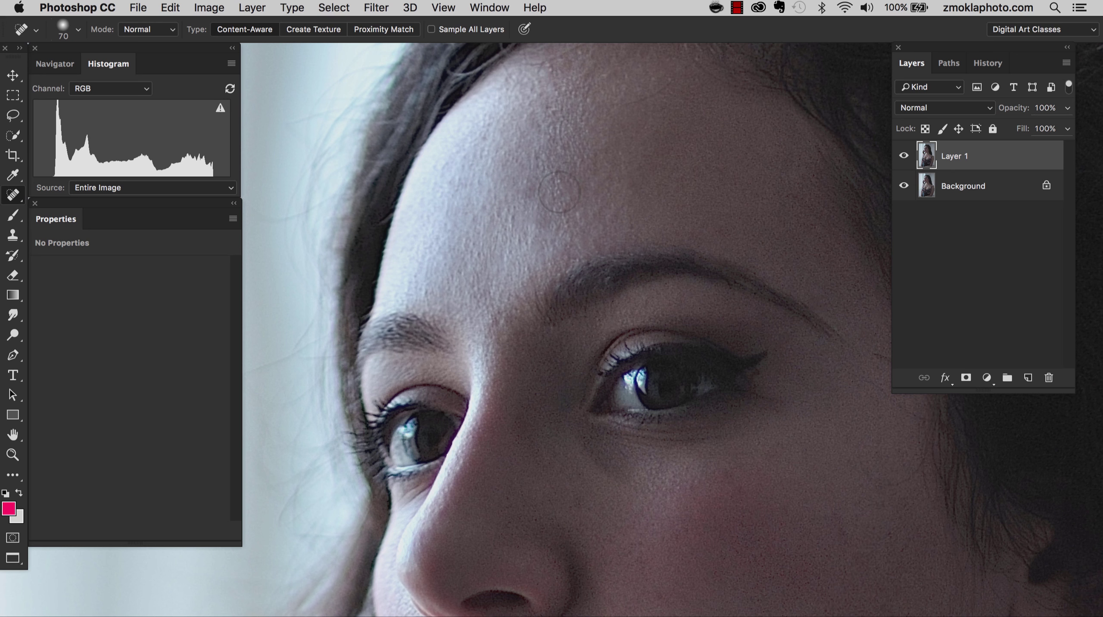
{"action": "key", "text": "super+minus"}
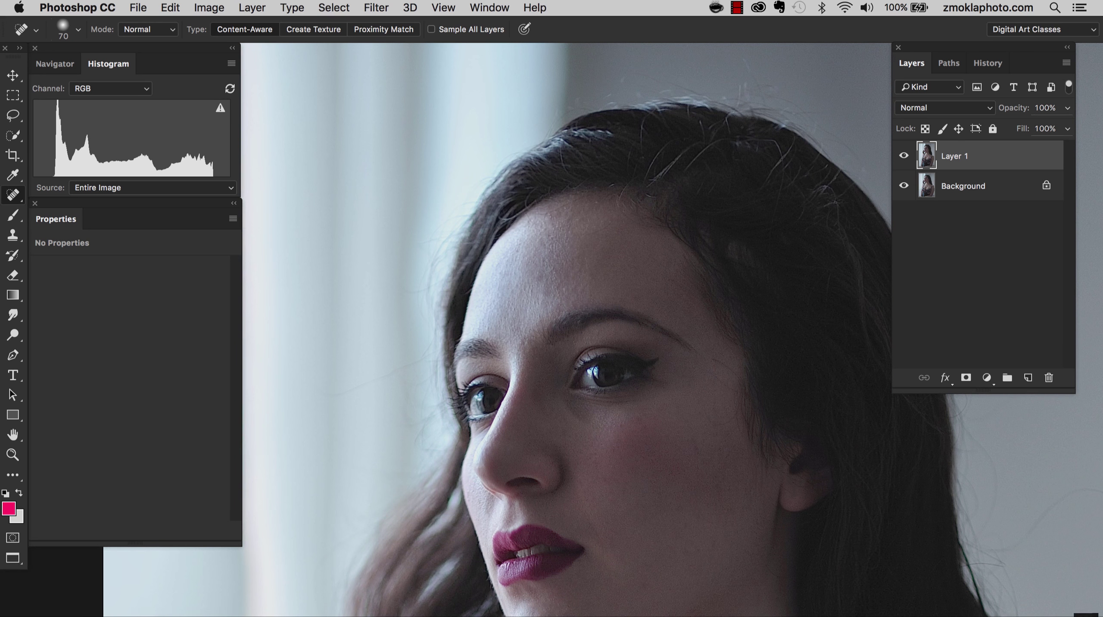
{"action": "left_click_drag", "start_coordinate": [716, 460], "coordinate": [661, 318]}
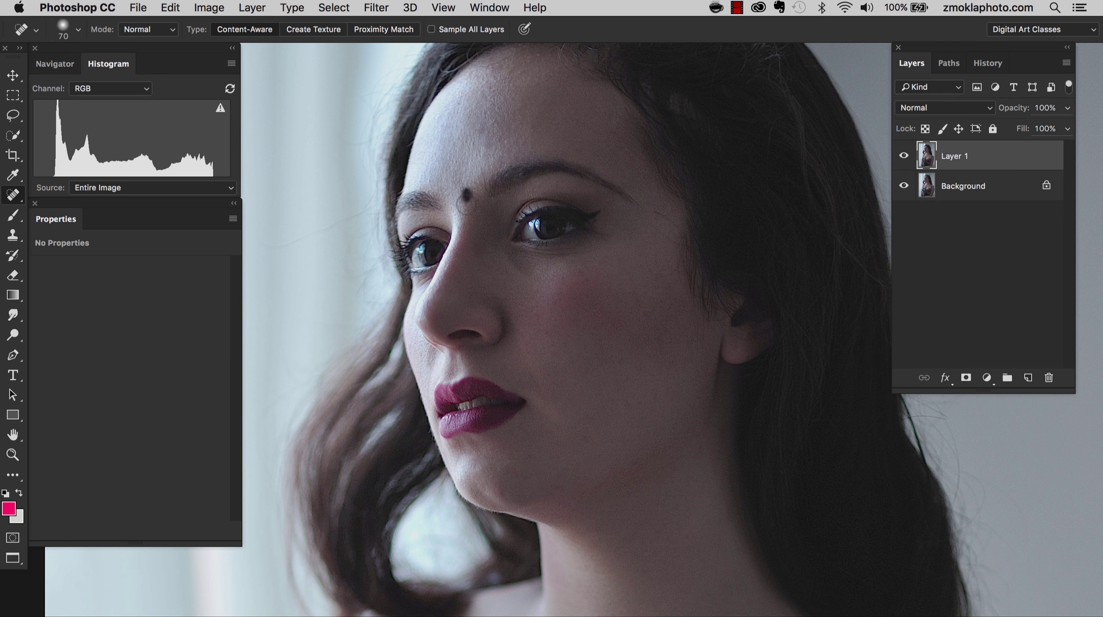
{"action": "left_click", "coordinate": [467, 195]}
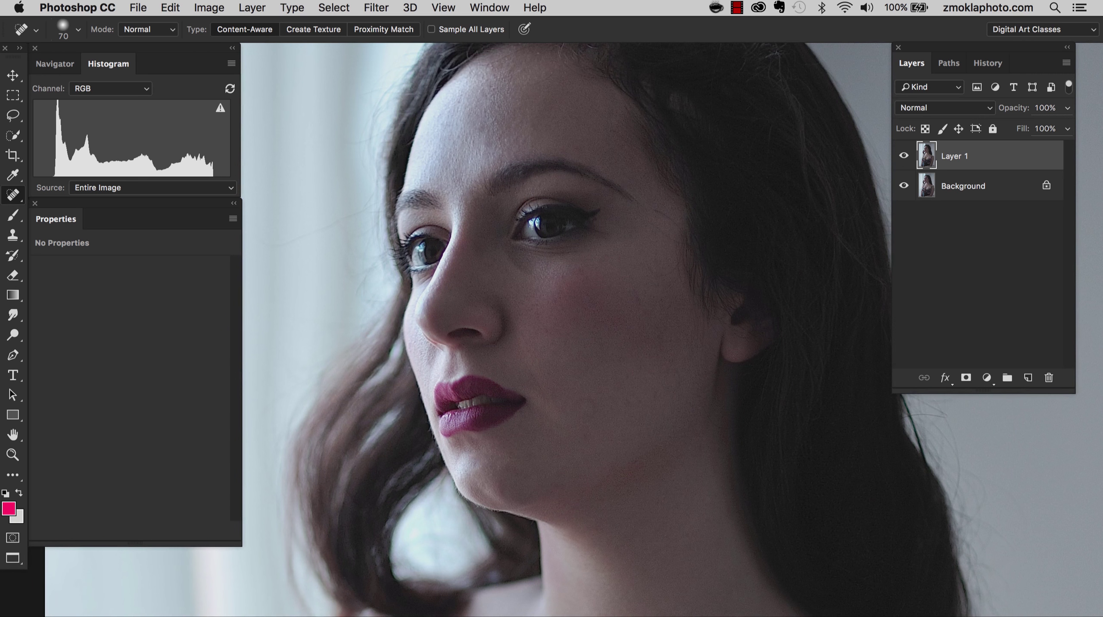
Enlarge the Spot Healing Brush to 175 px and heal the skin blemishes around the collarbones and upper chest.
{"action": "scroll", "coordinate": [640, 204], "scroll_direction": "down", "scroll_amount": 10}
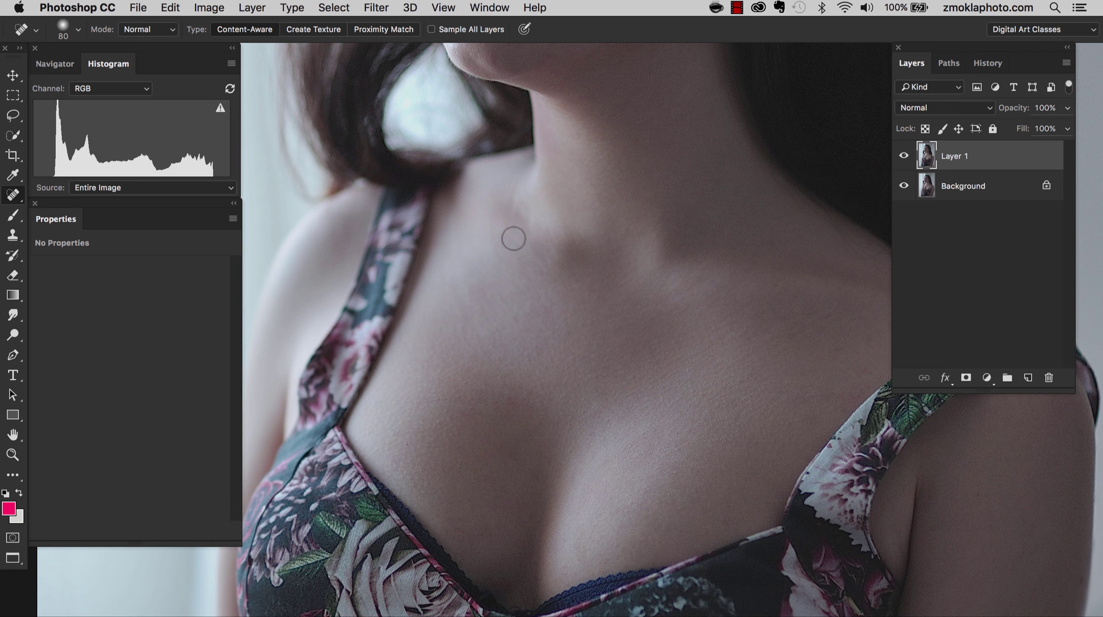
{"action": "key", "text": "bracketright"}
{"action": "key", "text": "bracketright"}
{"action": "key", "text": "bracketright"}
{"action": "key", "text": "bracketright"}
{"action": "key", "text": "bracketright"}
{"action": "key", "text": "bracketright"}
{"action": "left_click", "coordinate": [509, 197]}
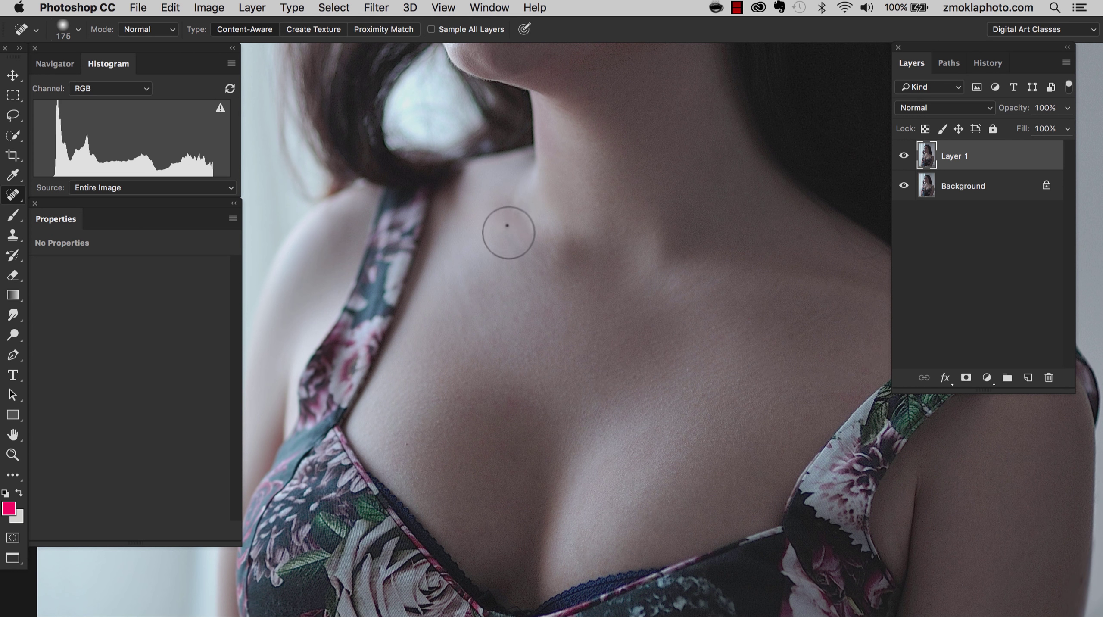
{"action": "left_click", "coordinate": [462, 269]}
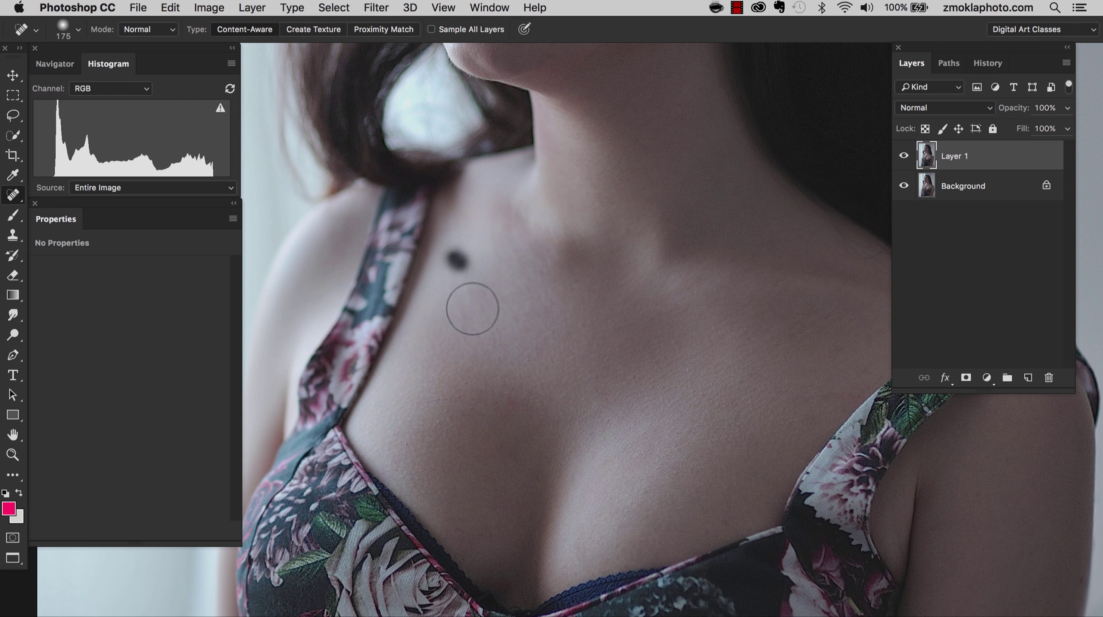
{"action": "left_click", "coordinate": [501, 304]}
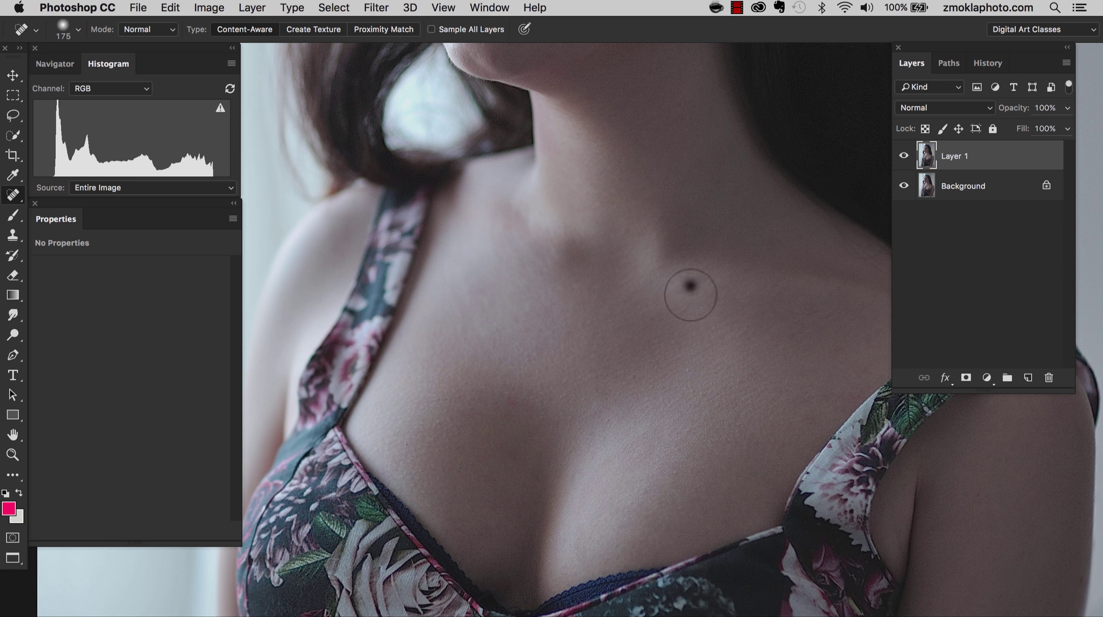
{"action": "left_click", "coordinate": [696, 283]}
{"action": "left_click", "coordinate": [466, 292]}
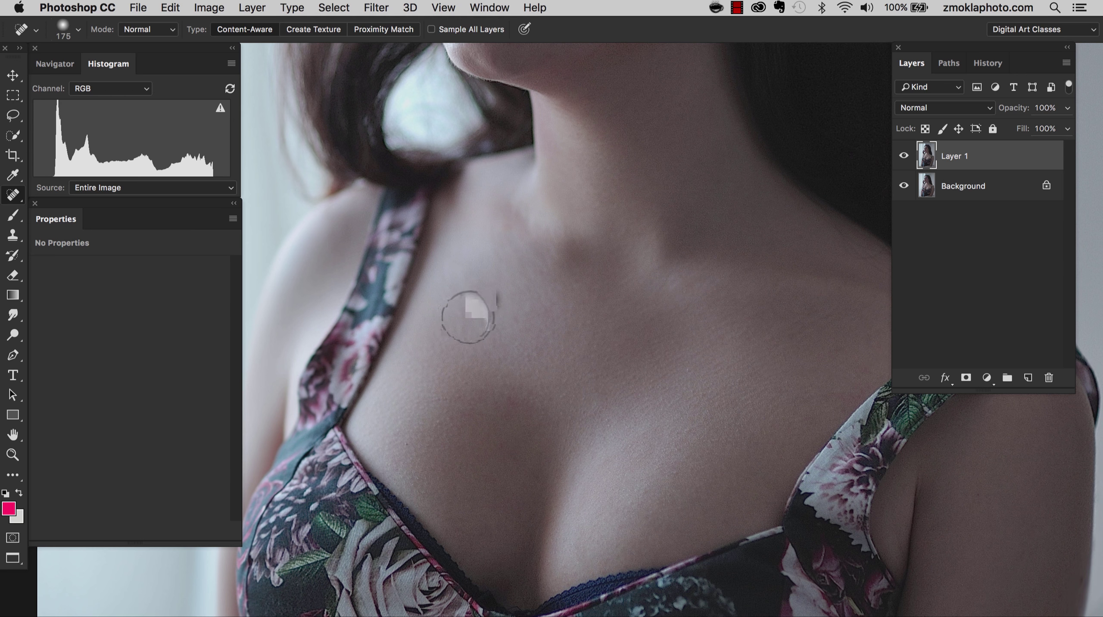
View the whole portrait and toggle Layer 1's visibility to compare the healed skin and reshaping with the Background layer.
{"action": "key", "text": "super+minus"}
{"action": "key", "text": "super+minus"}
{"action": "key", "text": "super+minus"}
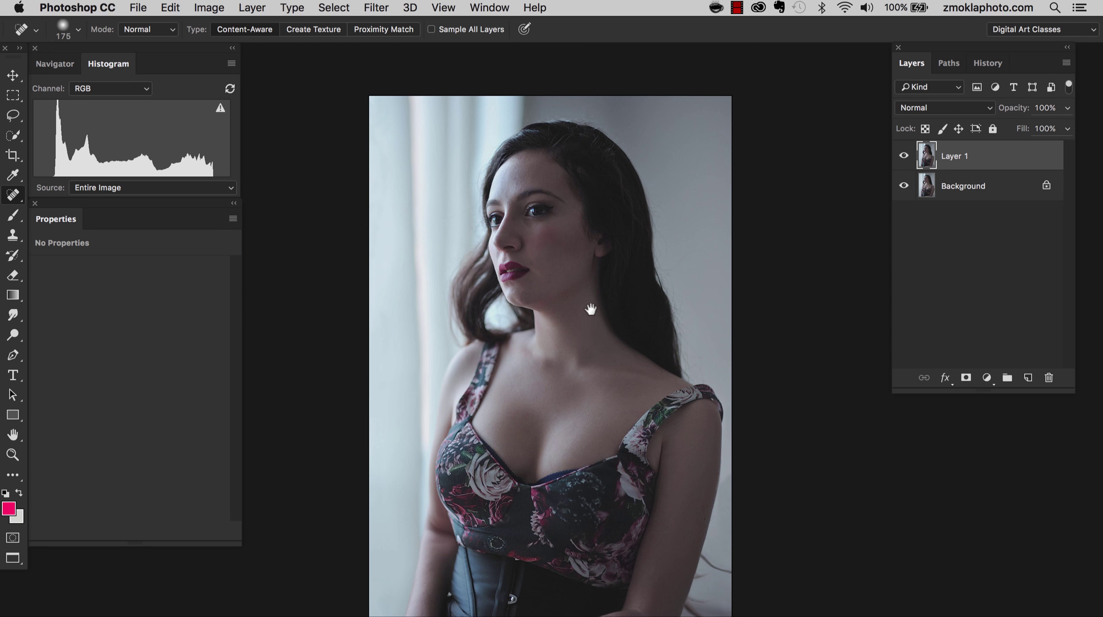
{"action": "left_click_drag", "start_coordinate": [588, 337], "coordinate": [574, 286]}
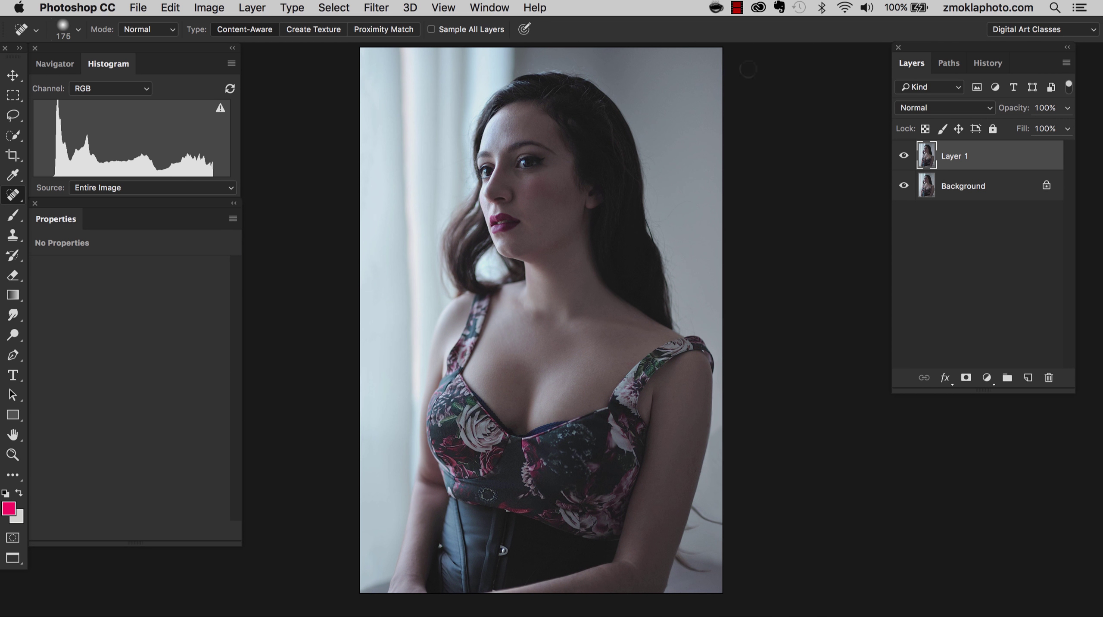
{"action": "left_click", "coordinate": [904, 157]}
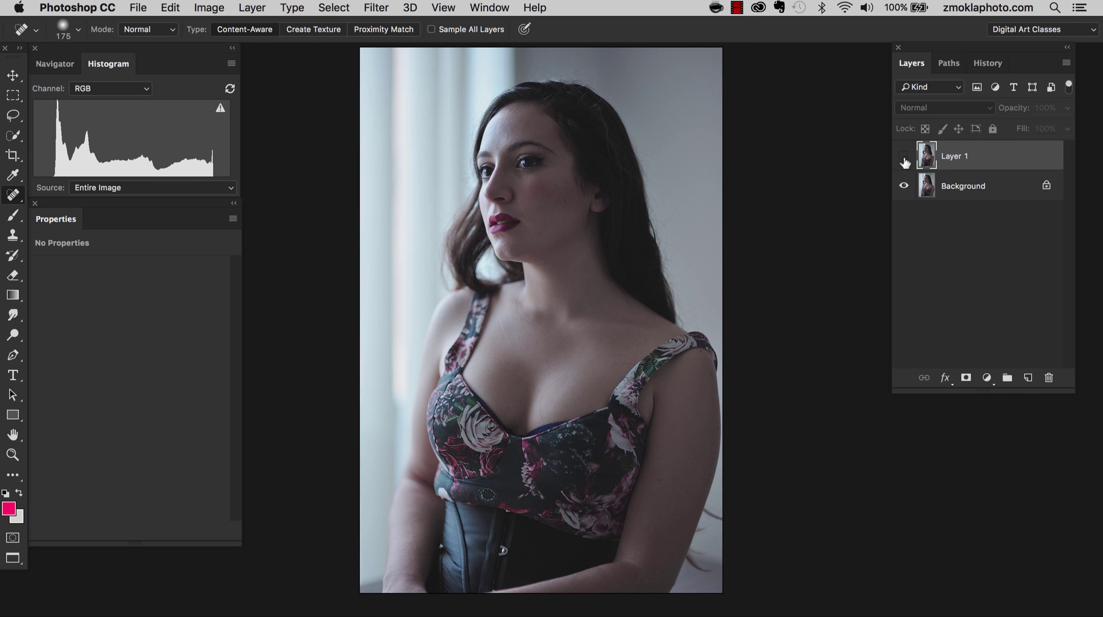
{"action": "left_click", "coordinate": [905, 158]}
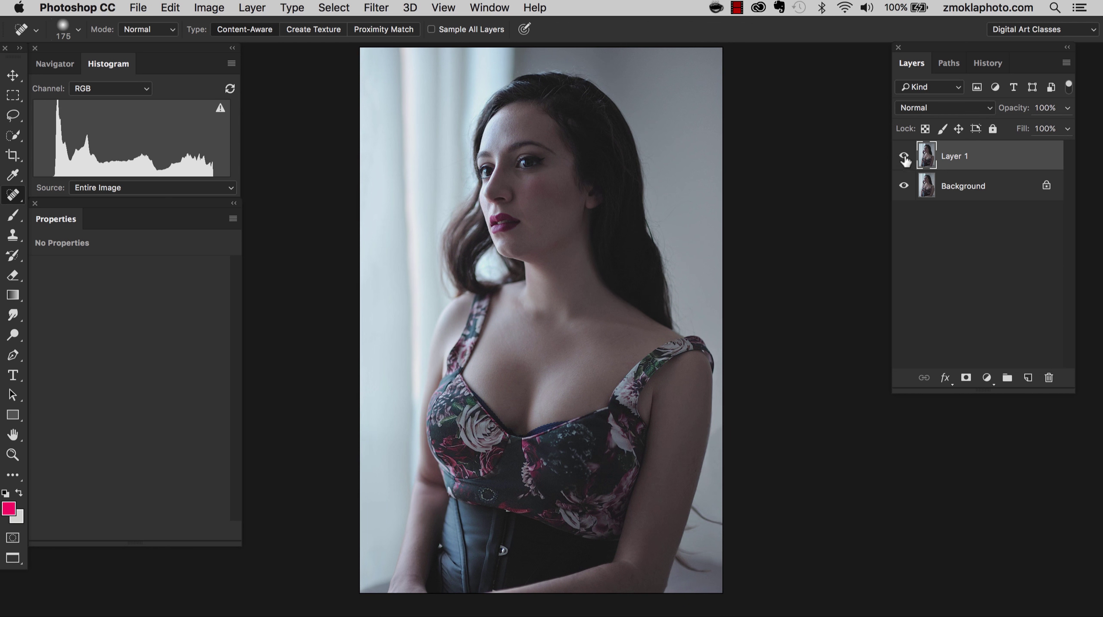
{"action": "left_click", "coordinate": [905, 158]}
{"action": "left_click", "coordinate": [905, 158]}
{"action": "left_click", "coordinate": [904, 158]}
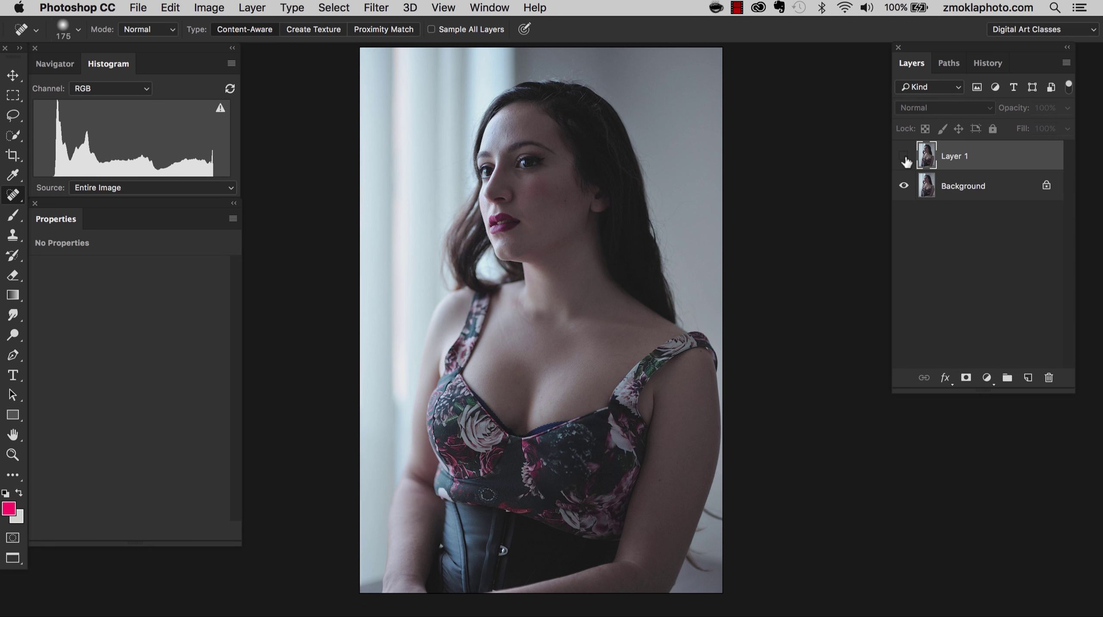
{"action": "left_click", "coordinate": [904, 158]}
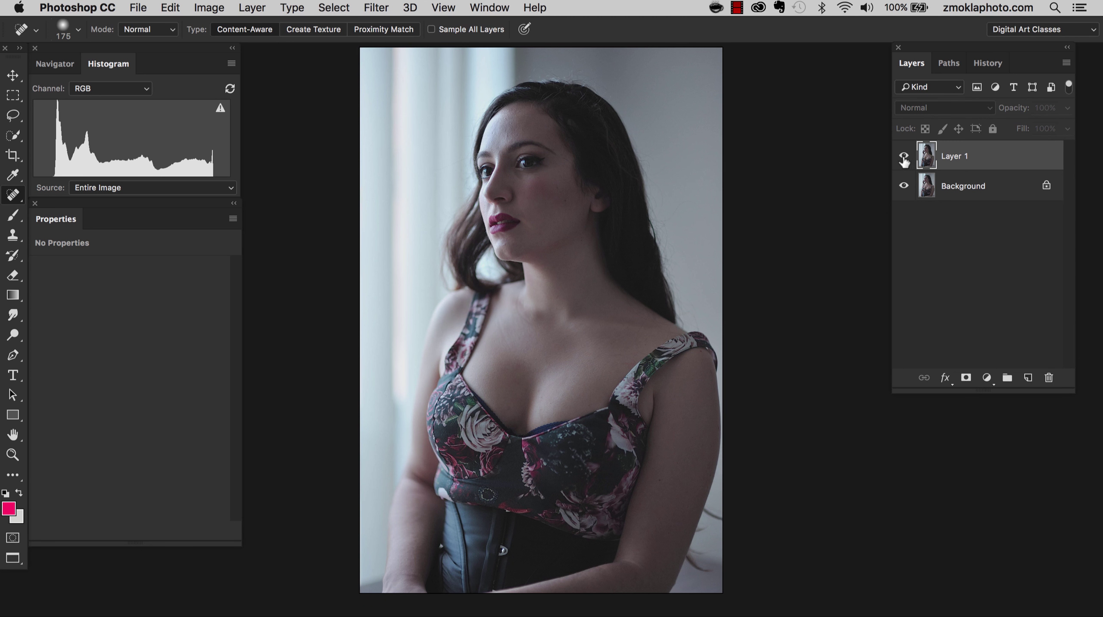